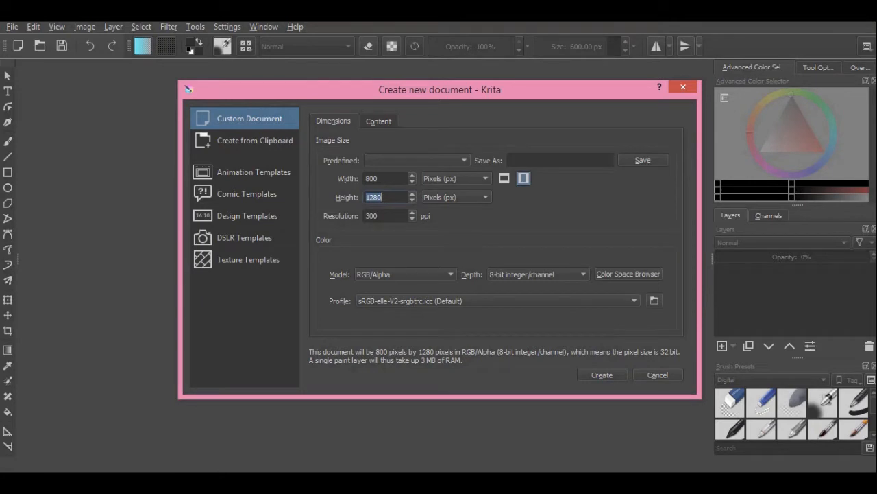
# Set the new custom document's height to 10000 px and create the document
pyautogui.write('10000')
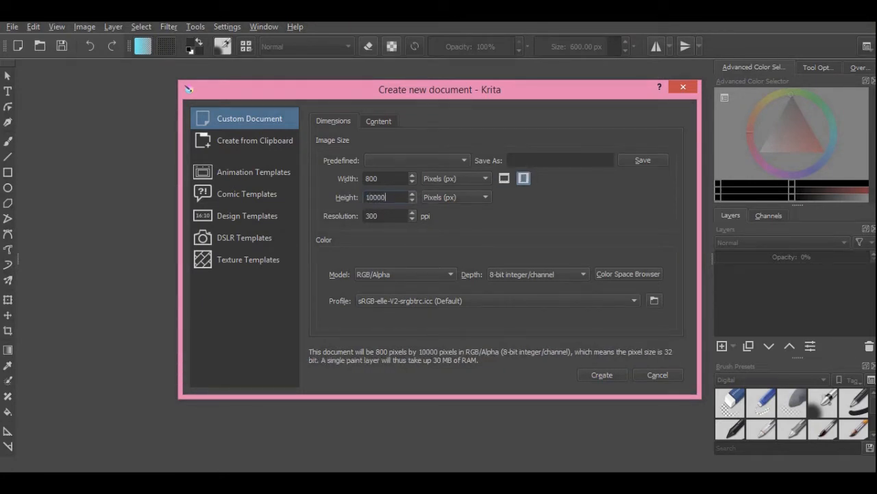
pyautogui.press('Return')
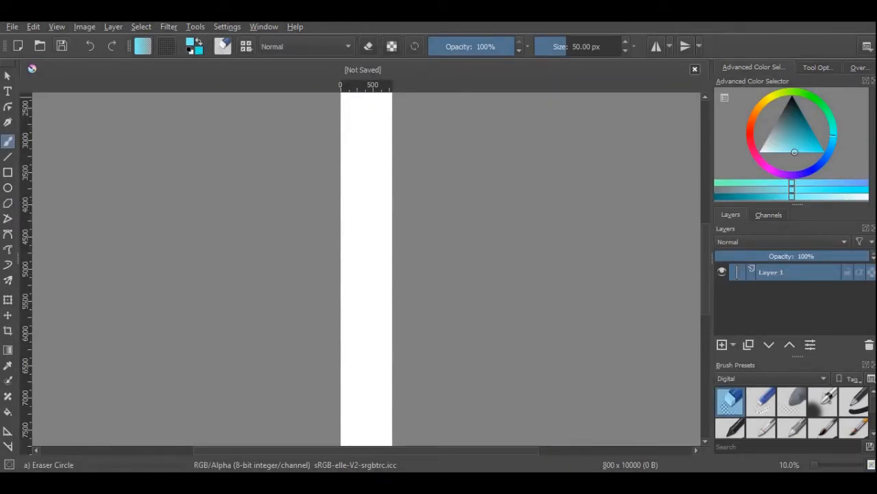
# Save the document as a Krita file named "part 1" in the Polaris > holiday > easter folder
pyautogui.hotkey('ctrl', 's')
pyautogui.doubleClick(229, 121)
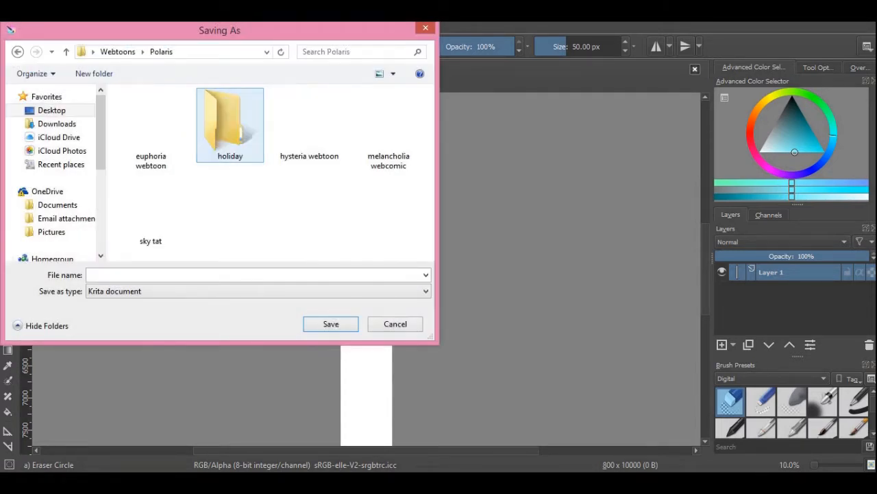
pyautogui.doubleClick(229, 125)
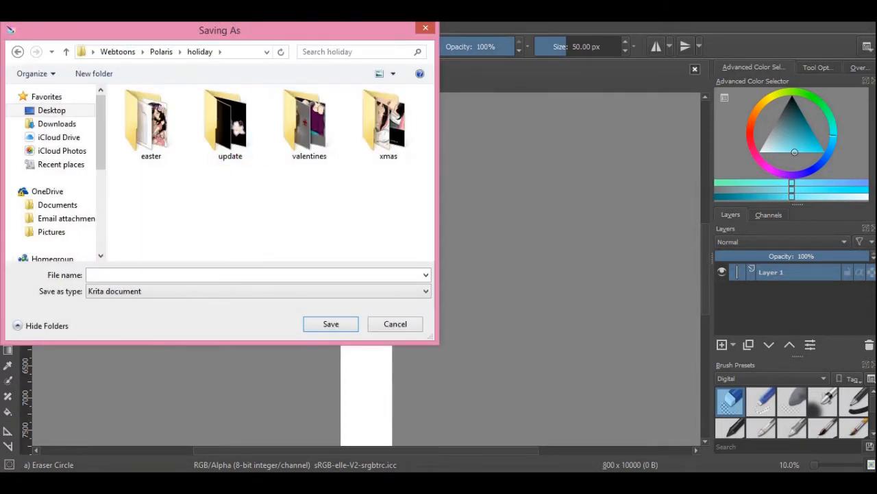
pyautogui.doubleClick(151, 125)
pyautogui.click(90, 275)
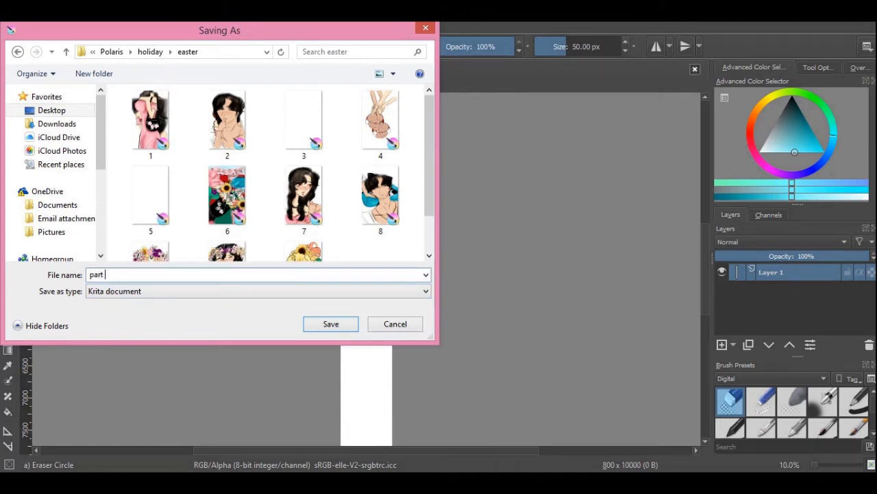
pyautogui.press('Return')
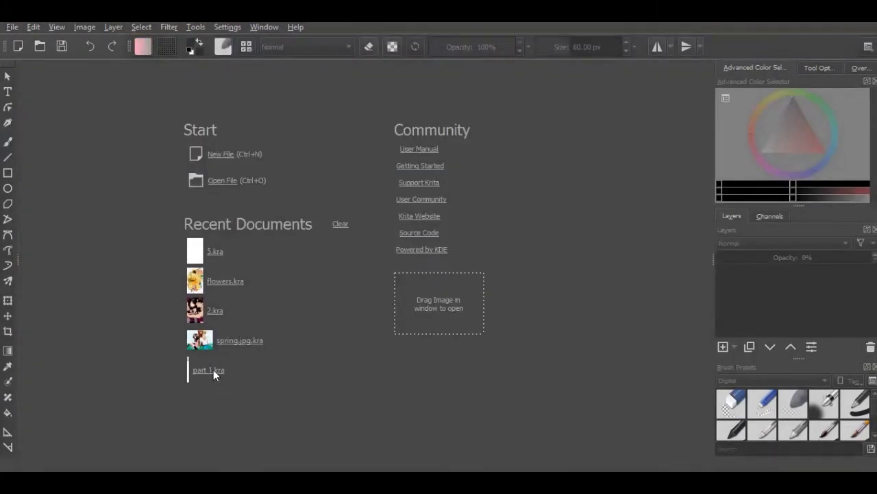
# Open the recent document part 1.kra and add a new paint layer above Layer 14
pyautogui.click(210, 369)
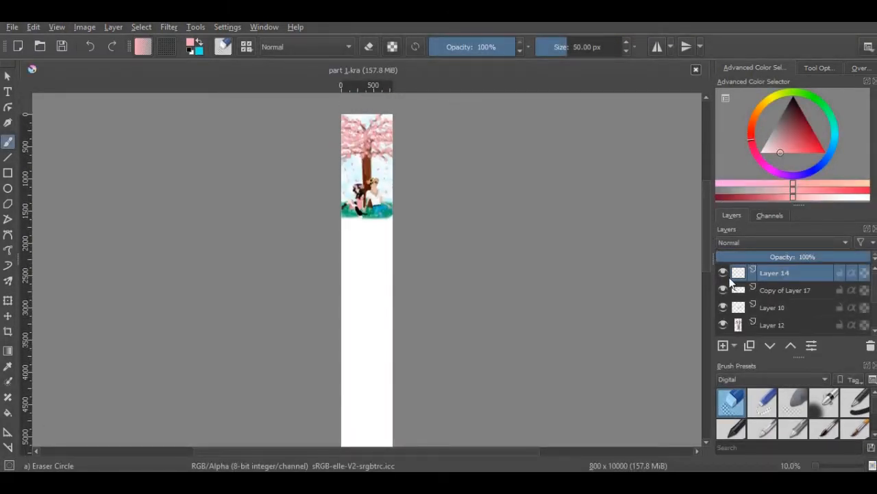
pyautogui.click(723, 346)
pyautogui.scroll(2, 704, 270)
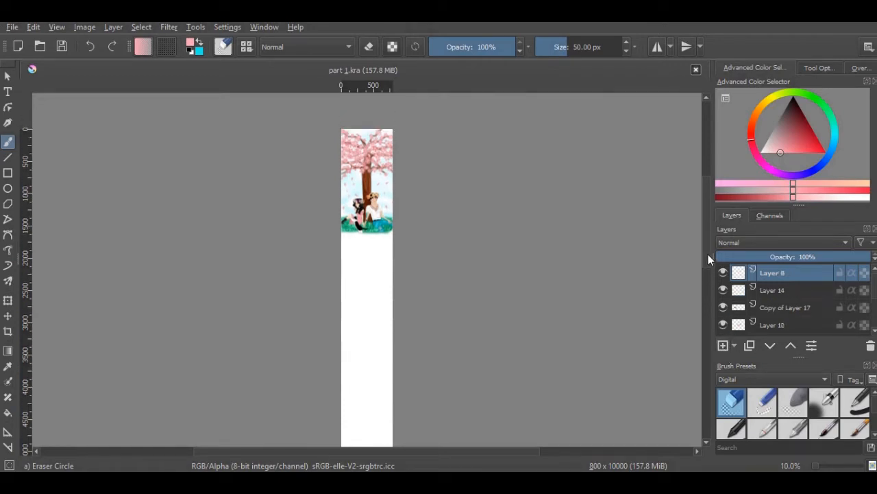
pyautogui.moveTo(817, 465); pyautogui.dragTo(825, 466)
pyautogui.moveTo(708, 204)
pyautogui.mouseDown()
pyautogui.moveTo(708, 185)
pyautogui.moveTo(707, 204)
pyautogui.mouseUp()
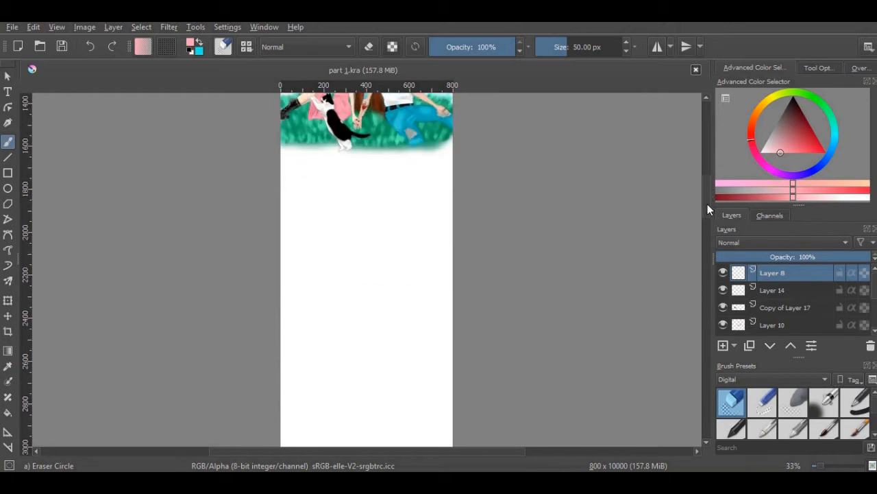
# Open the Krita file "1" from the easter folder alongside part 1.kra
pyautogui.click(39, 47)
pyautogui.click(164, 122)
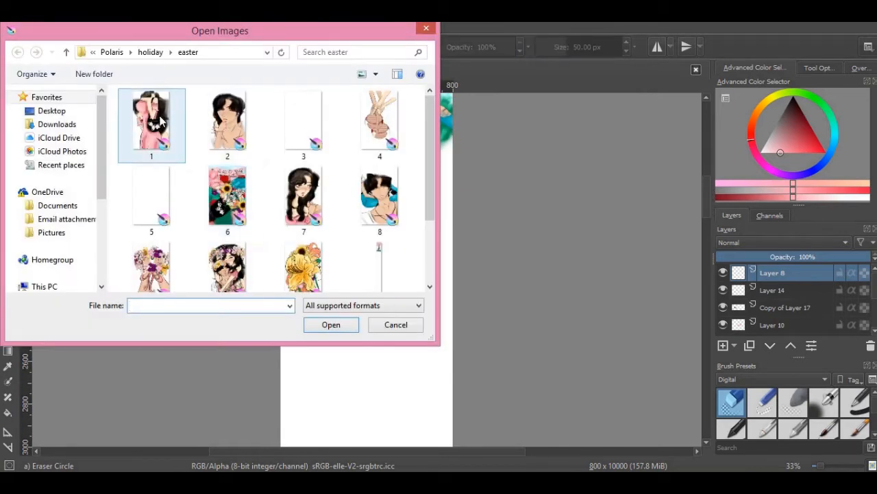
pyautogui.click(329, 324)
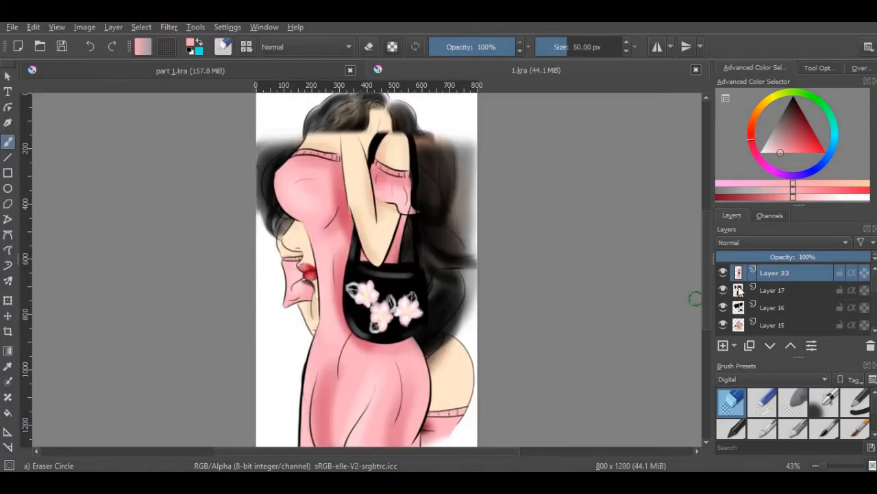
# Copy the visible Layer 12 from 1.kra and paste it above the top layer of part 1.kra
pyautogui.click(725, 272)
pyautogui.click(724, 273)
pyautogui.scroll(-3, 777, 300)
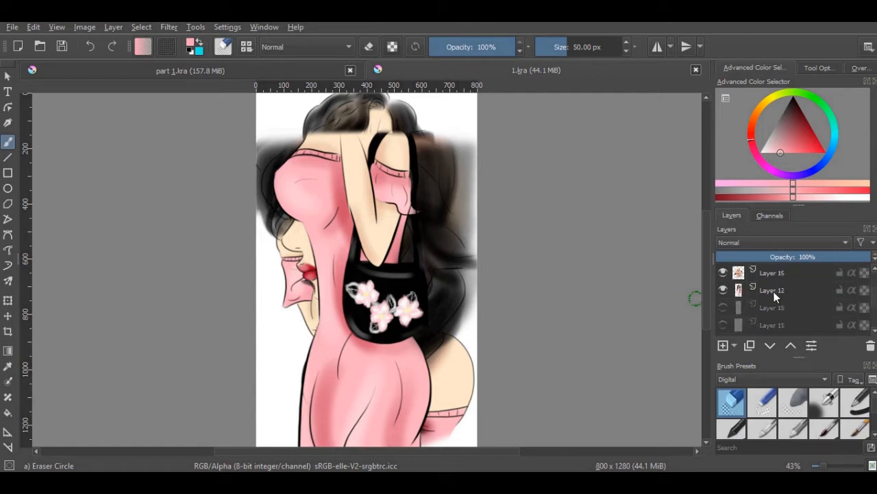
pyautogui.rightClick(774, 291)
pyautogui.click(716, 76)
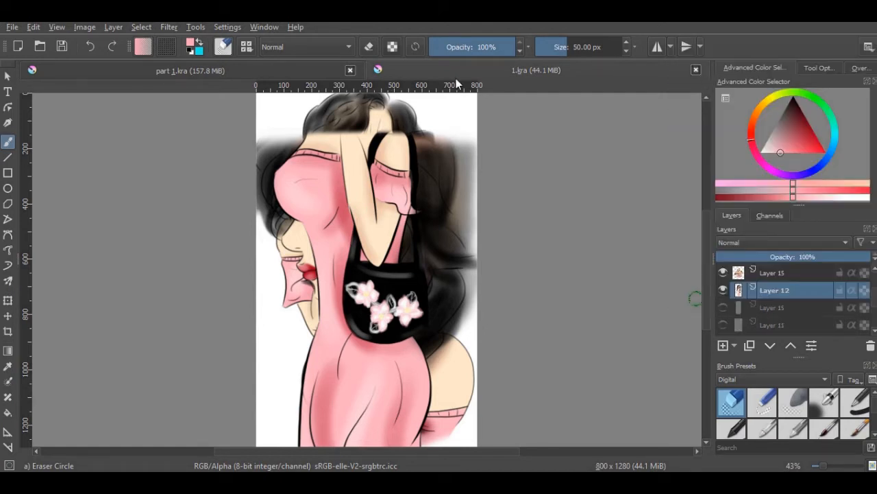
pyautogui.click(325, 69)
pyautogui.rightClick(786, 270)
pyautogui.click(723, 88)
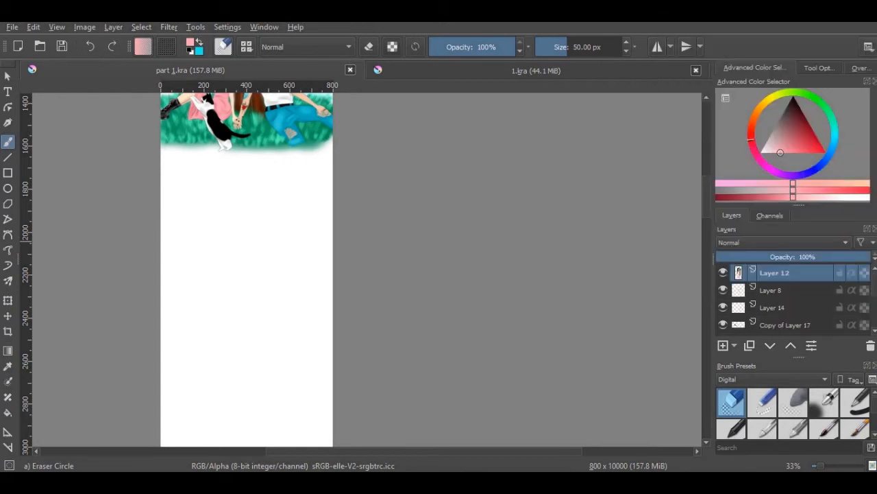
# Move the pasted girl illustration below the cherry tree scene, scale it to about half size and place it along the strip's right side
pyautogui.click(8, 315)
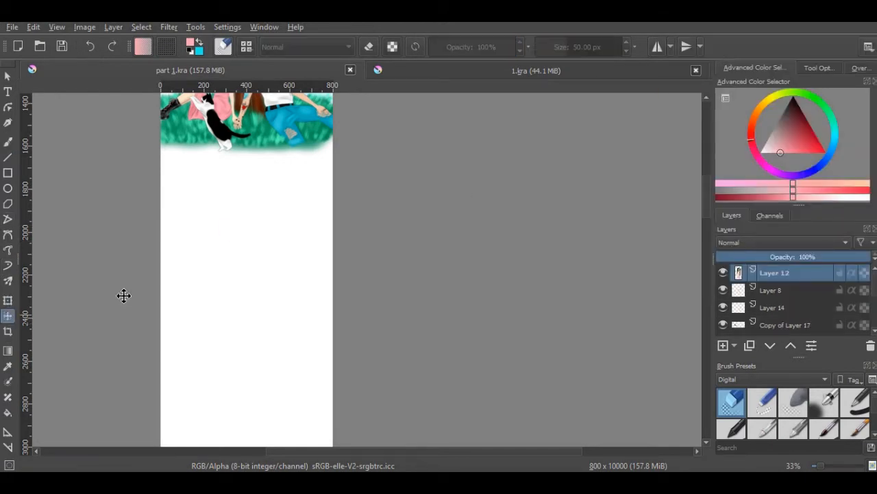
pyautogui.moveTo(270, 143); pyautogui.dragTo(279, 360)
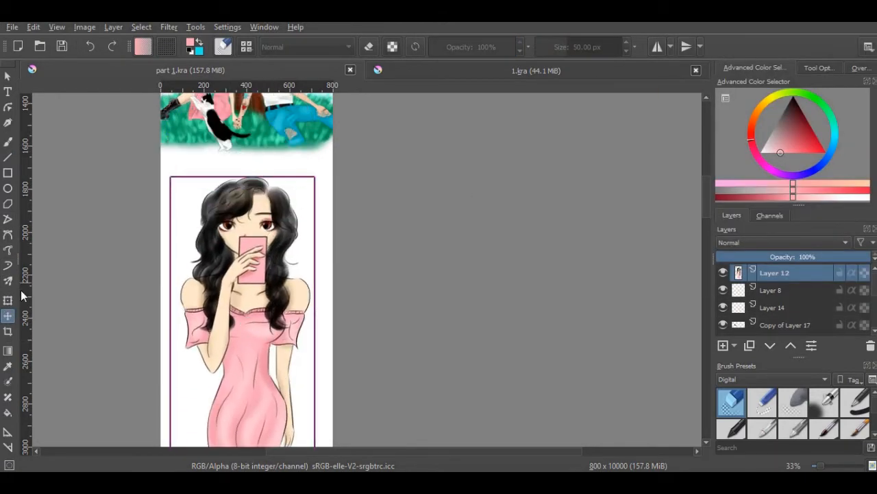
pyautogui.click(8, 300)
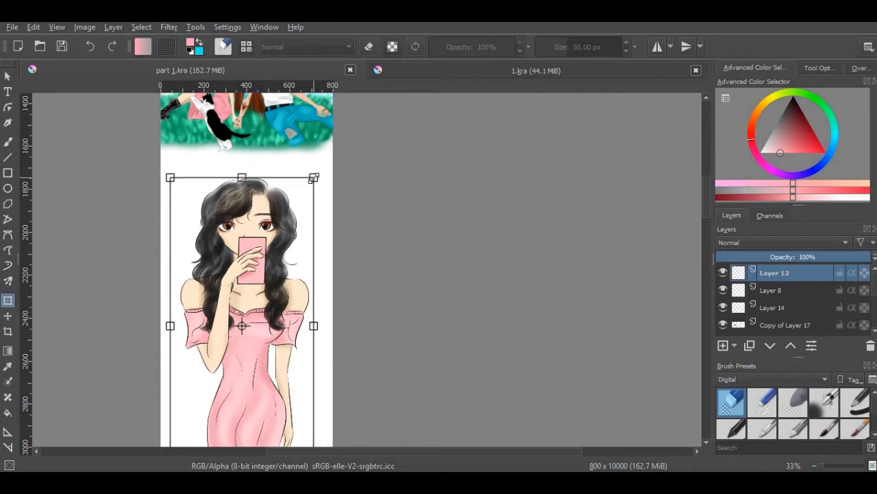
pyautogui.moveTo(315, 177); pyautogui.dragTo(241, 221)
pyautogui.moveTo(218, 264); pyautogui.dragTo(310, 356)
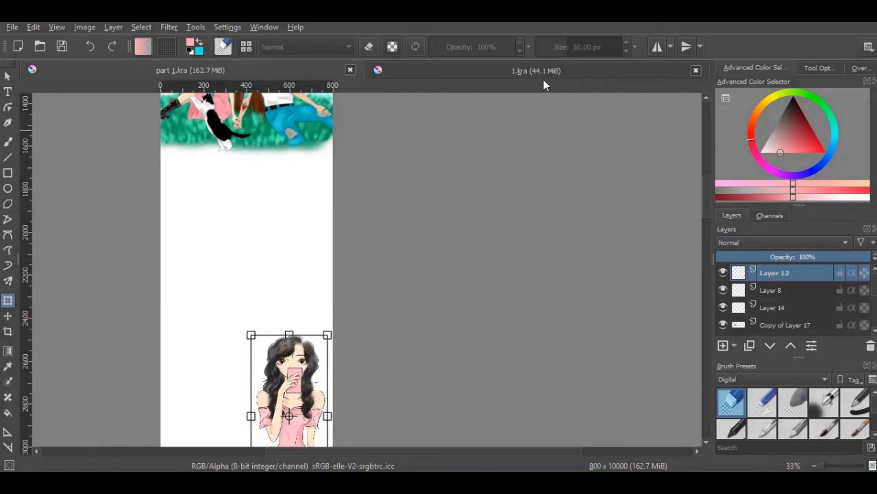
# Copy the visible Layer 15 from 1.kra and paste it above Layer 12 in part 1.kra
pyautogui.click(575, 99)
pyautogui.rightClick(763, 308)
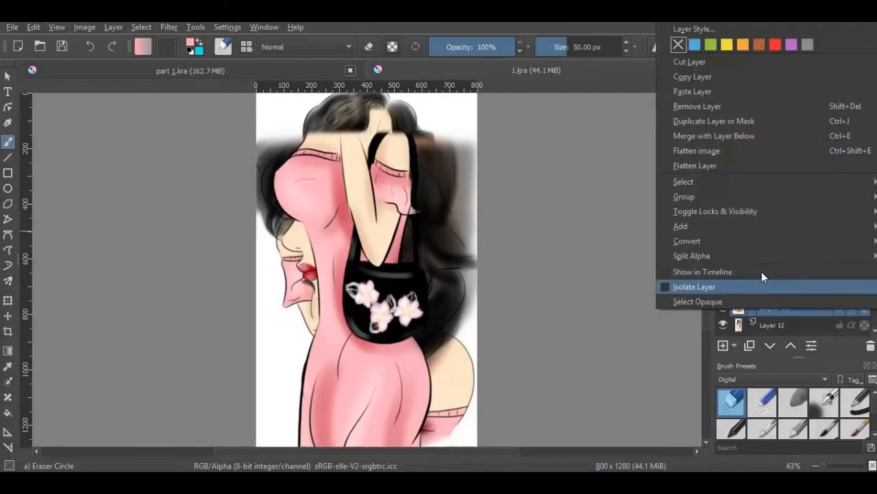
pyautogui.click(723, 80)
pyautogui.click(304, 76)
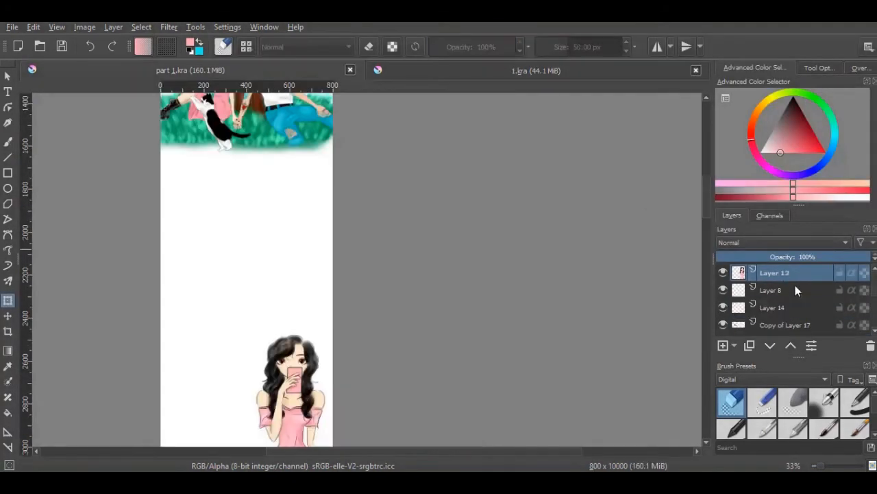
pyautogui.rightClick(784, 271)
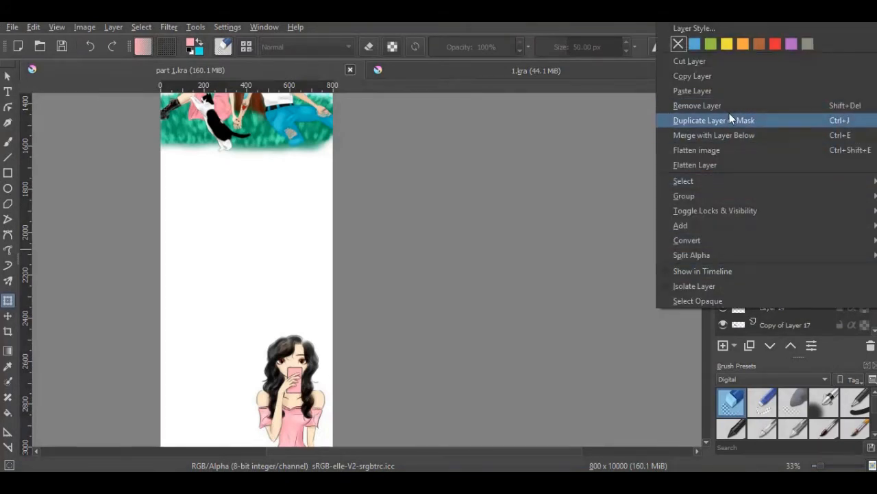
pyautogui.click(728, 93)
# Move the pasted basket illustration below the girl on the strip's left side and scale it down to about two thirds
pyautogui.click(10, 318)
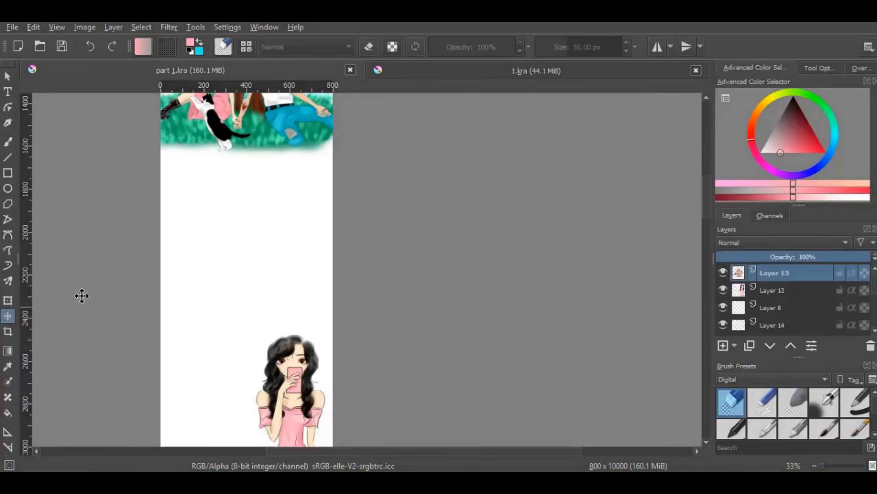
pyautogui.moveTo(283, 129); pyautogui.dragTo(274, 357)
pyautogui.moveTo(283, 250); pyautogui.dragTo(243, 465)
pyautogui.moveTo(707, 197); pyautogui.dragTo(707, 243)
pyautogui.moveTo(262, 155); pyautogui.dragTo(278, 186)
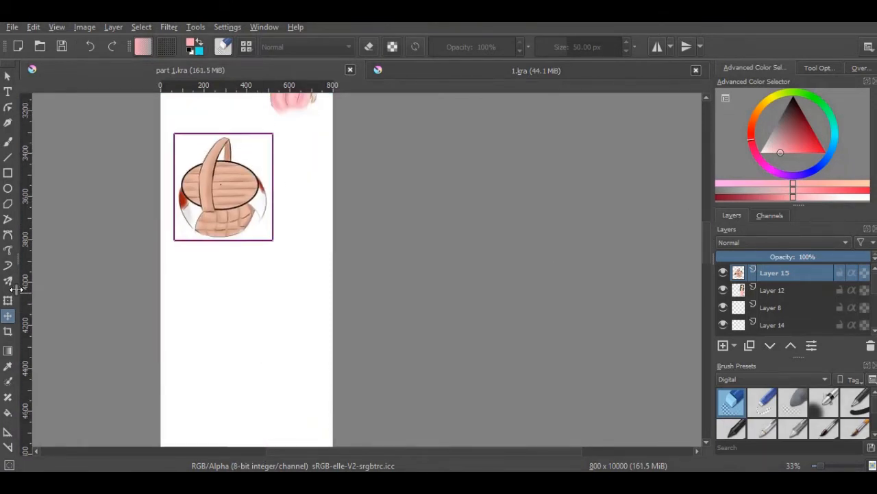
pyautogui.click(7, 299)
pyautogui.moveTo(273, 134); pyautogui.dragTo(238, 169)
# Copy Layer 16 from 1.kra and paste it above Layer 15 in part 1.kra
pyautogui.click(521, 76)
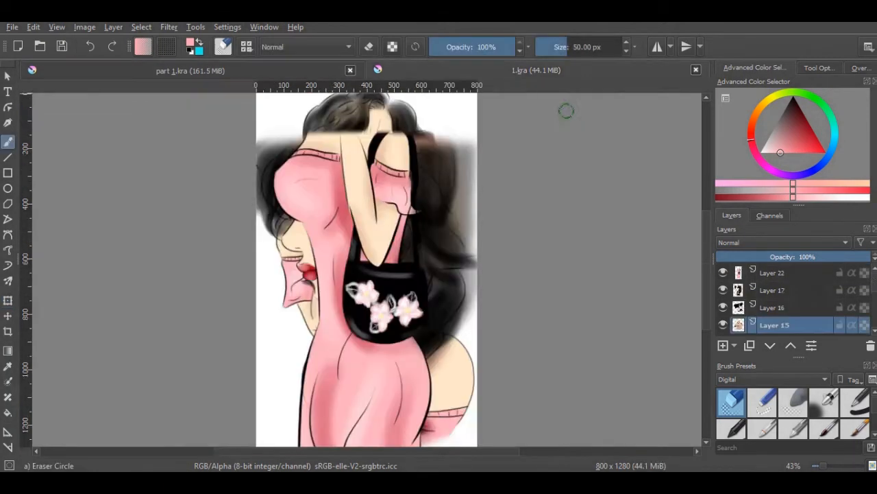
pyautogui.rightClick(781, 307)
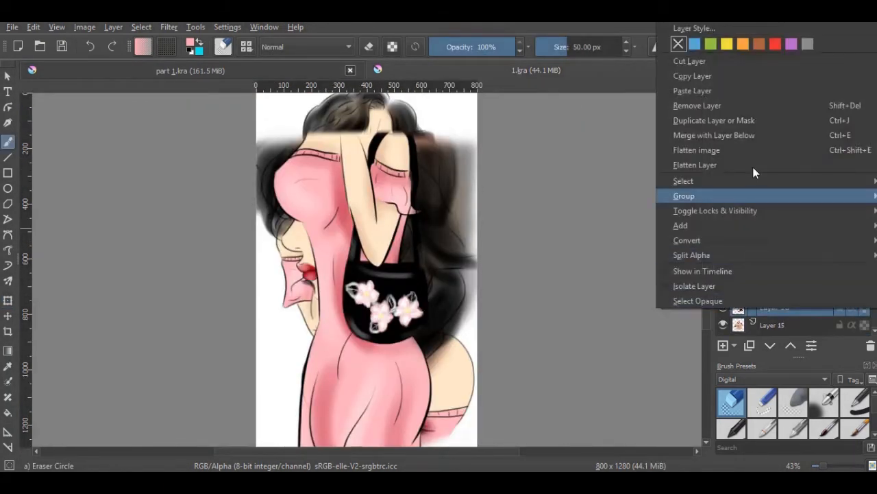
pyautogui.click(717, 75)
pyautogui.click(334, 71)
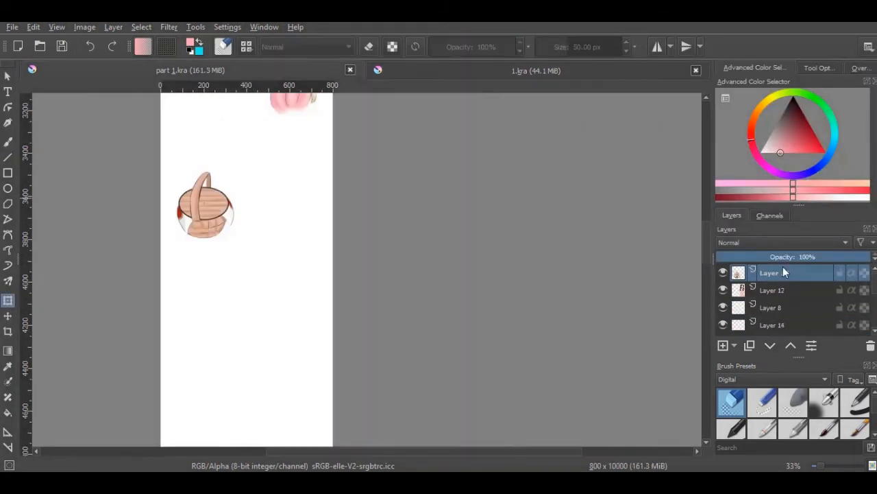
pyautogui.rightClick(783, 267)
pyautogui.click(717, 89)
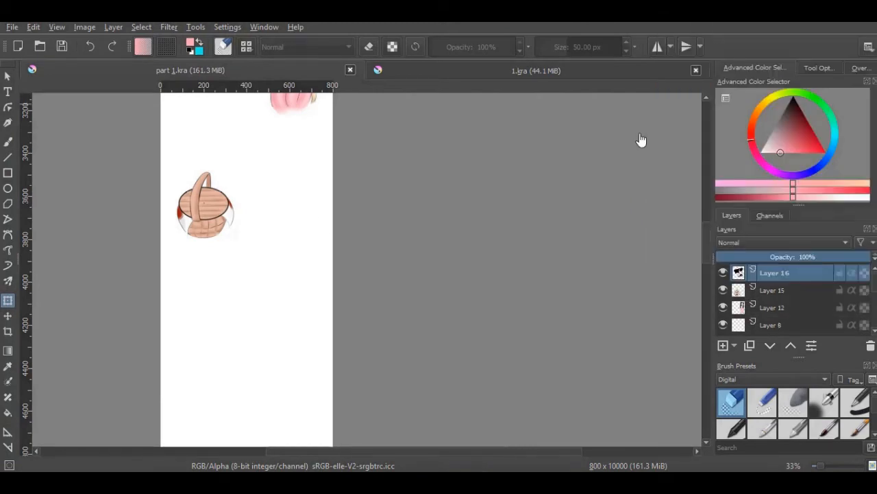
# Move the pasted cat illustration below the basket, scale it to about half size and place it on the strip's right side
pyautogui.click(8, 315)
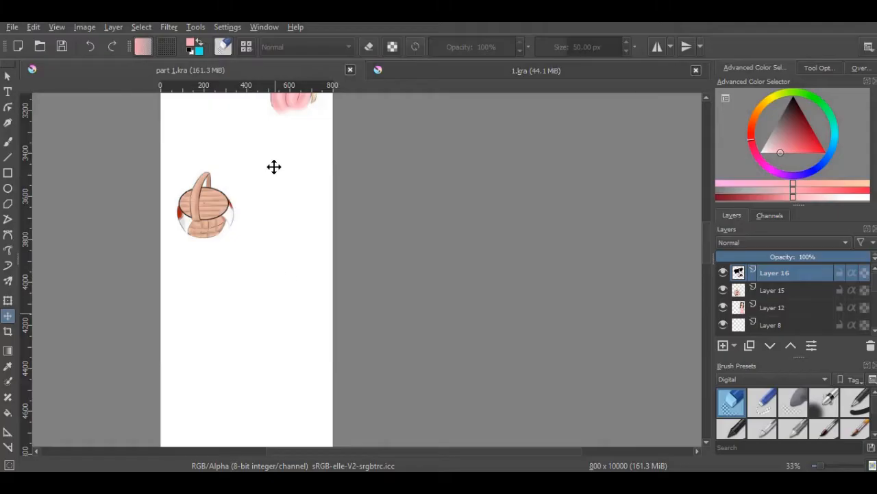
pyautogui.moveTo(274, 167)
pyautogui.mouseDown()
pyautogui.moveTo(283, 191)
pyautogui.moveTo(256, 452)
pyautogui.mouseUp()
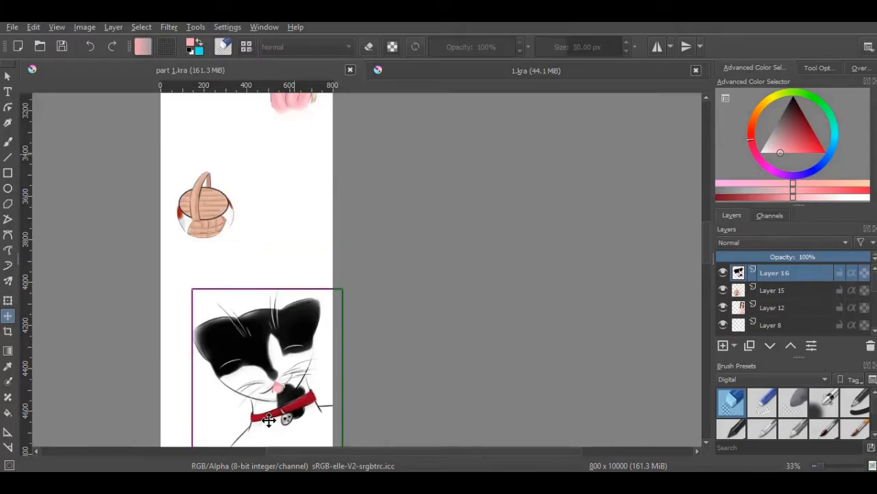
pyautogui.click(7, 300)
pyautogui.moveTo(341, 288); pyautogui.dragTo(309, 305)
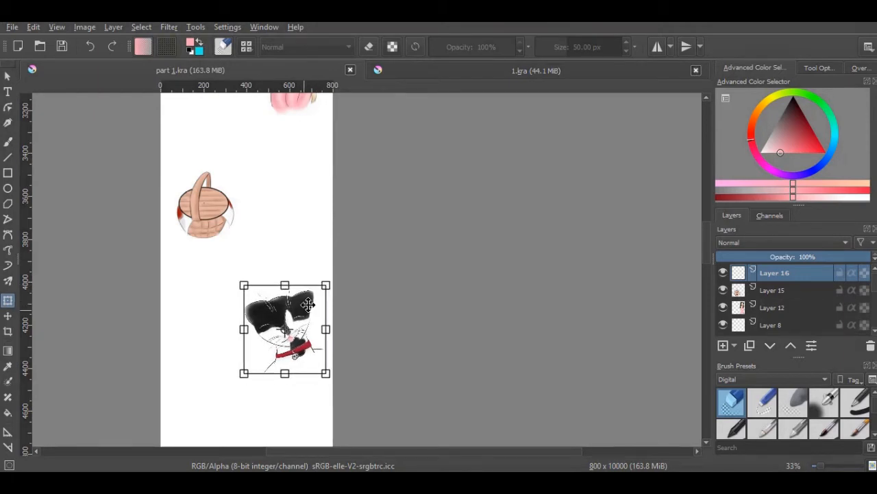
# Hide the already copied Layer 16, Layer 15 and Layer 12 in 1.kra
pyautogui.click(535, 80)
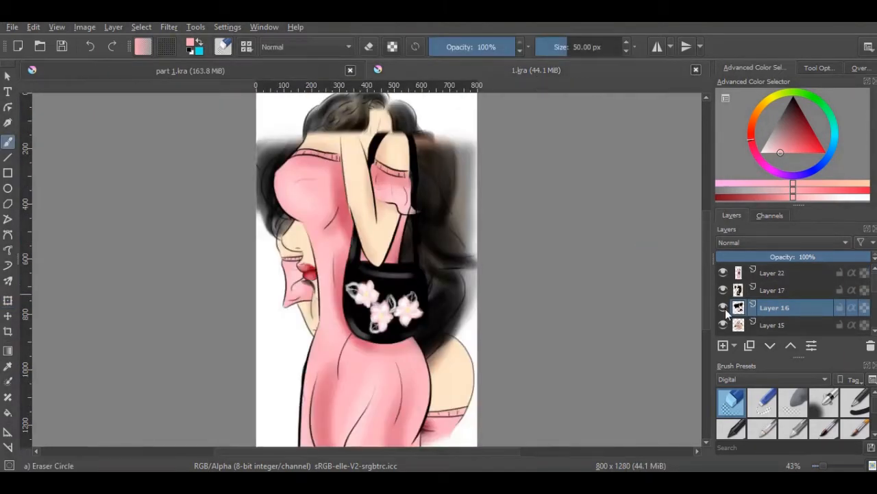
pyautogui.click(723, 307)
pyautogui.click(722, 325)
pyautogui.scroll(-2, 737, 321)
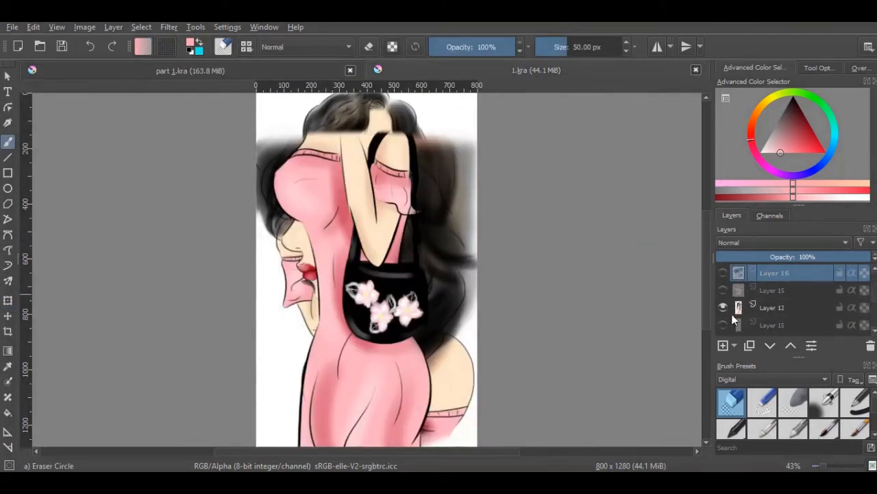
pyautogui.scroll(2, 775, 291)
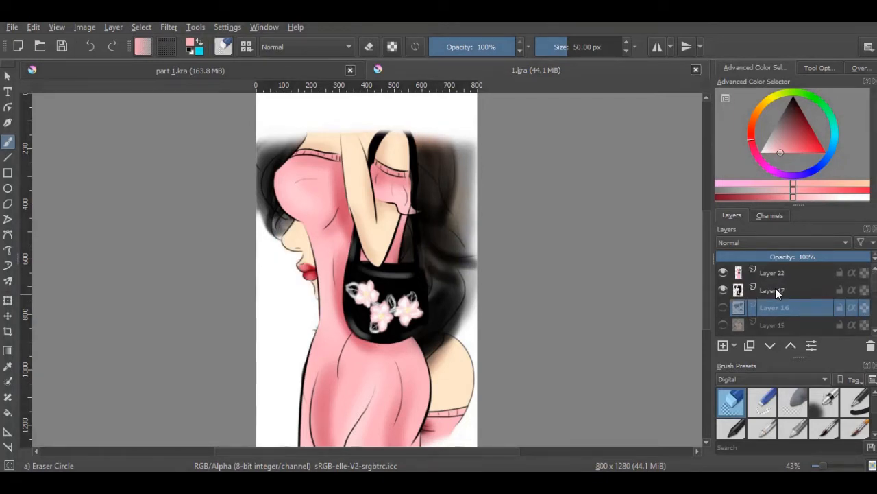
# Copy Layer 17 from 1.kra and paste it above Layer 16 in part 1.kra
pyautogui.rightClick(775, 288)
pyautogui.click(715, 79)
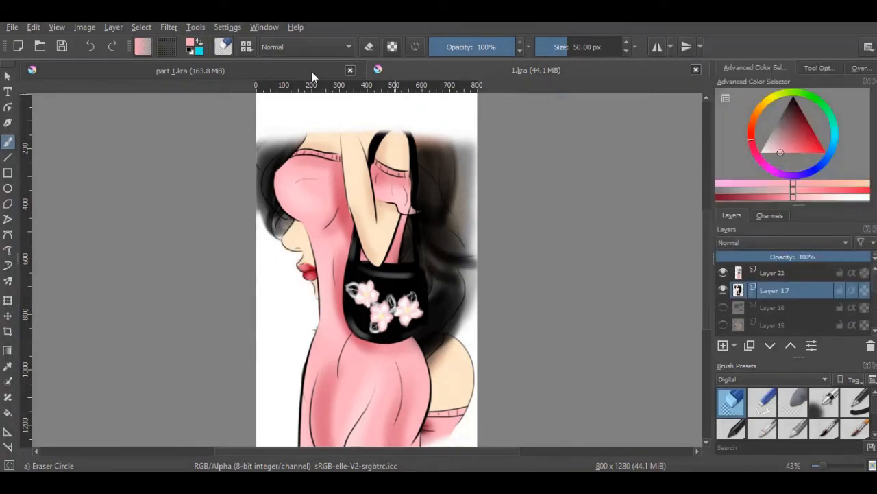
pyautogui.hotkey('ctrl', 'Tab')
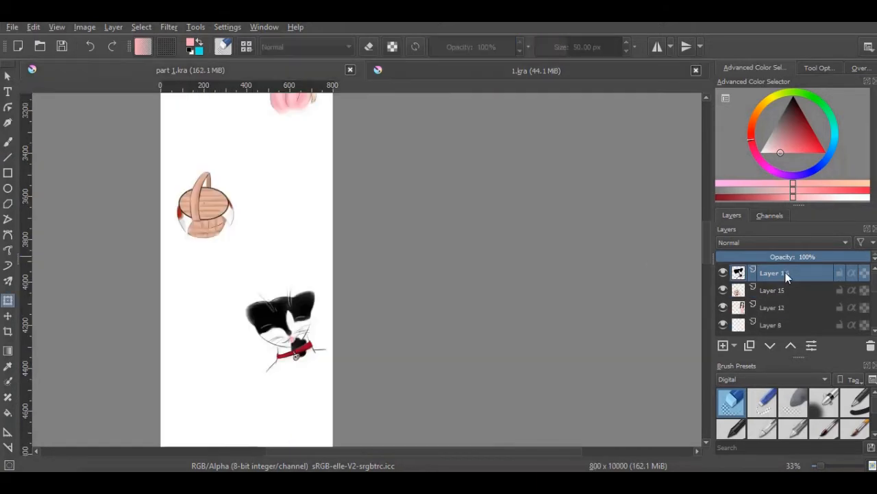
pyautogui.rightClick(785, 272)
pyautogui.click(713, 91)
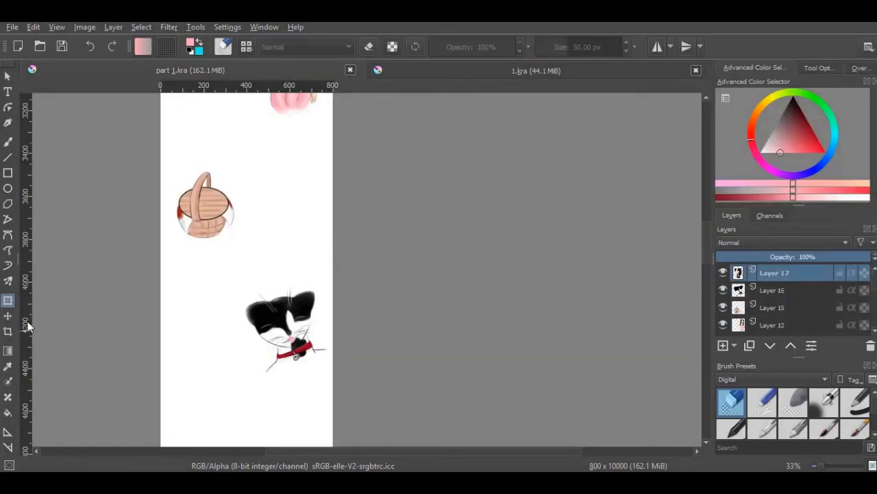
# Move the pasted side-view portrait of the girl below the cat and scale it to about half size on the strip's left side
pyautogui.click(7, 315)
pyautogui.moveTo(290, 223); pyautogui.dragTo(292, 398)
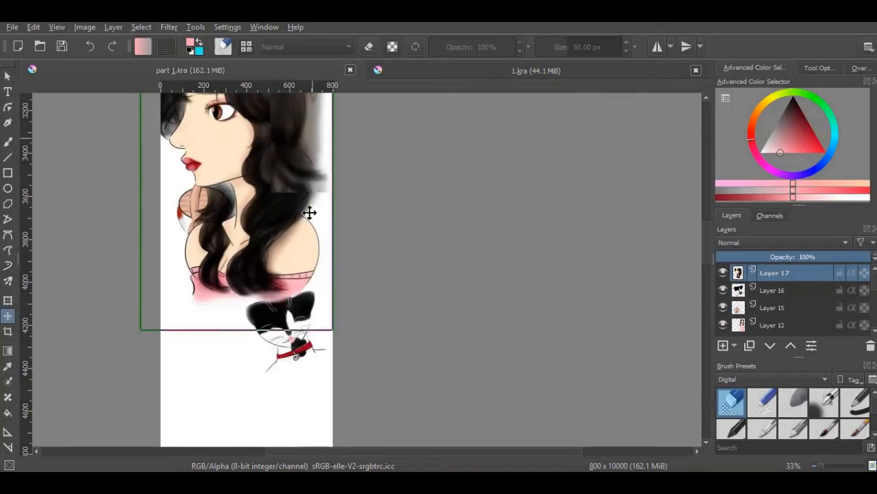
pyautogui.moveTo(309, 212); pyautogui.dragTo(318, 423)
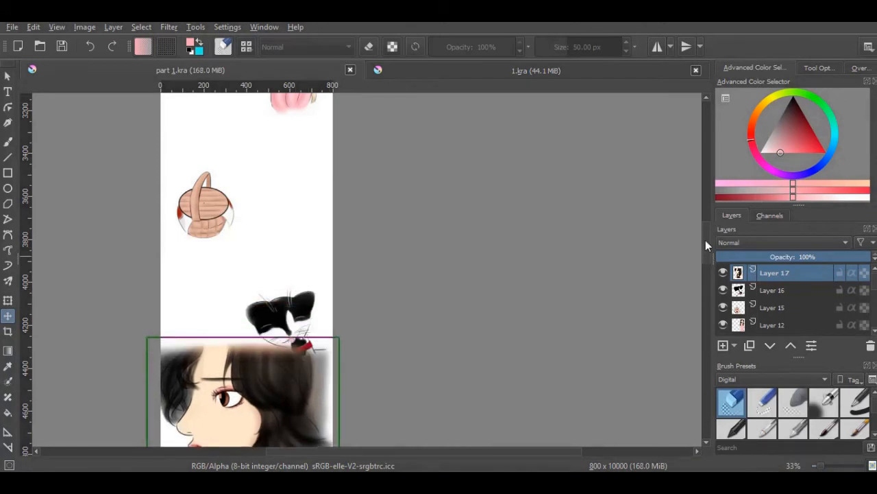
pyautogui.moveTo(706, 245); pyautogui.dragTo(622, 294)
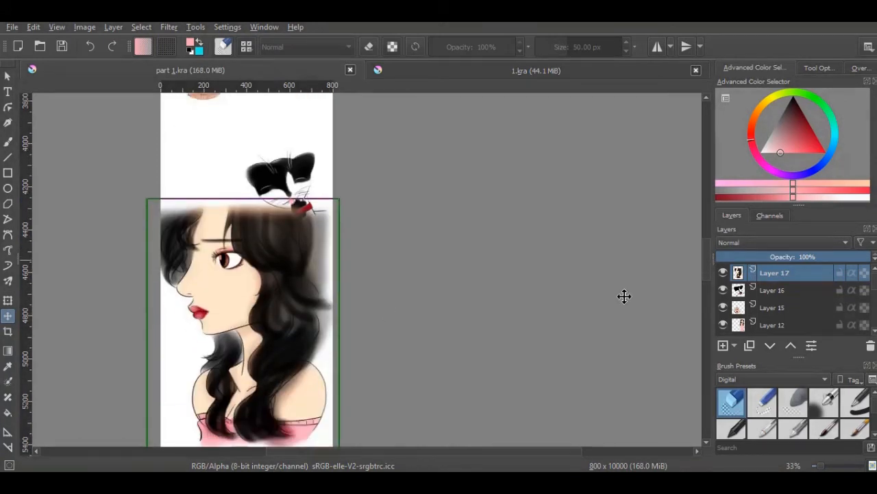
pyautogui.click(8, 301)
pyautogui.moveTo(355, 222); pyautogui.dragTo(264, 288)
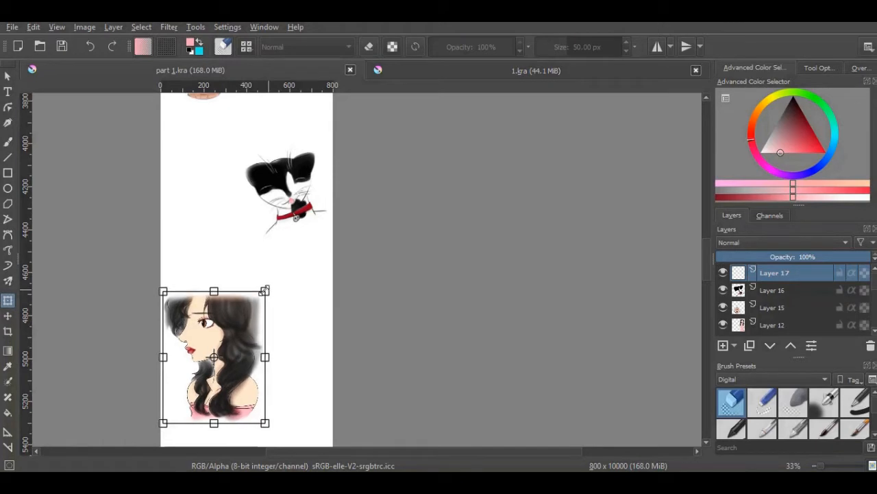
pyautogui.scroll(-2, 708, 264)
pyautogui.moveTo(709, 263); pyautogui.dragTo(708, 288)
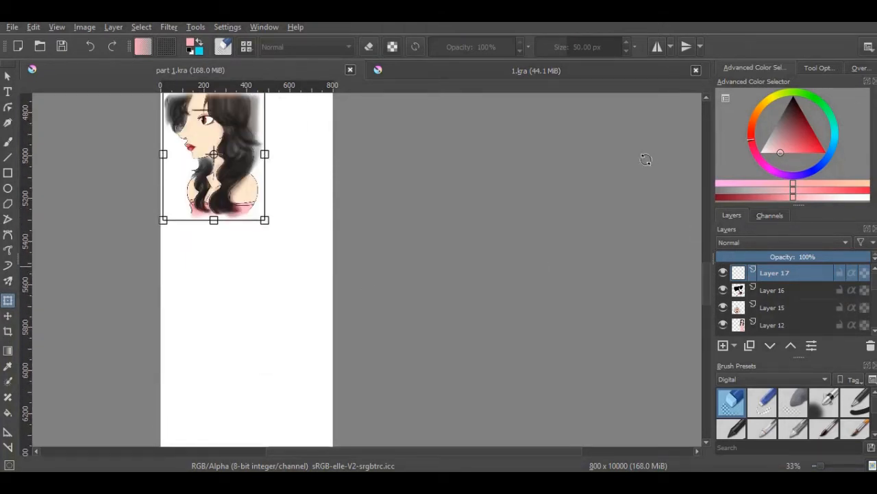
# Hide Layer 17 in 1.kra, and copy Layer 22 from there to above Layer 17 in part 1.kra
pyautogui.click(625, 72)
pyautogui.click(723, 290)
pyautogui.rightClick(784, 273)
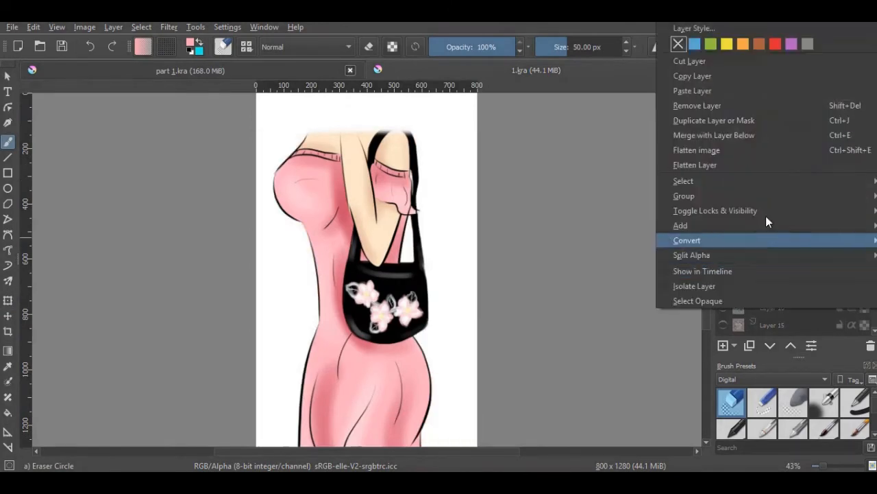
pyautogui.click(702, 77)
pyautogui.click(302, 72)
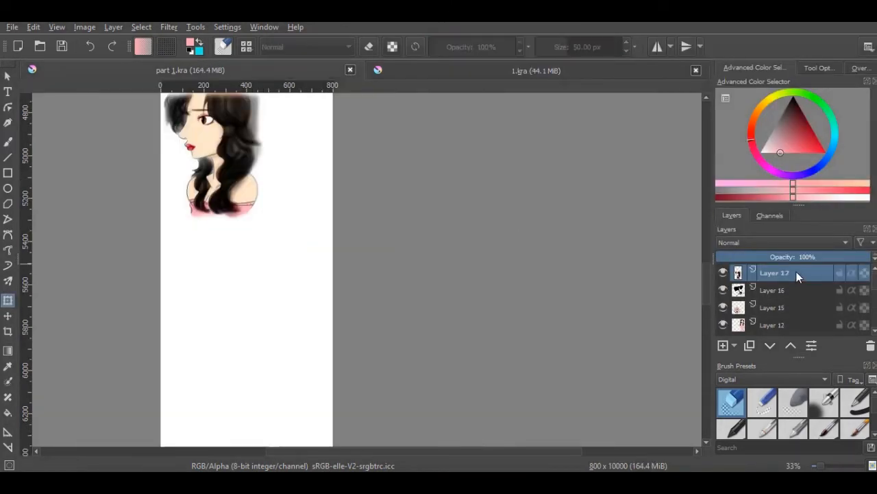
pyautogui.rightClick(796, 273)
pyautogui.click(728, 90)
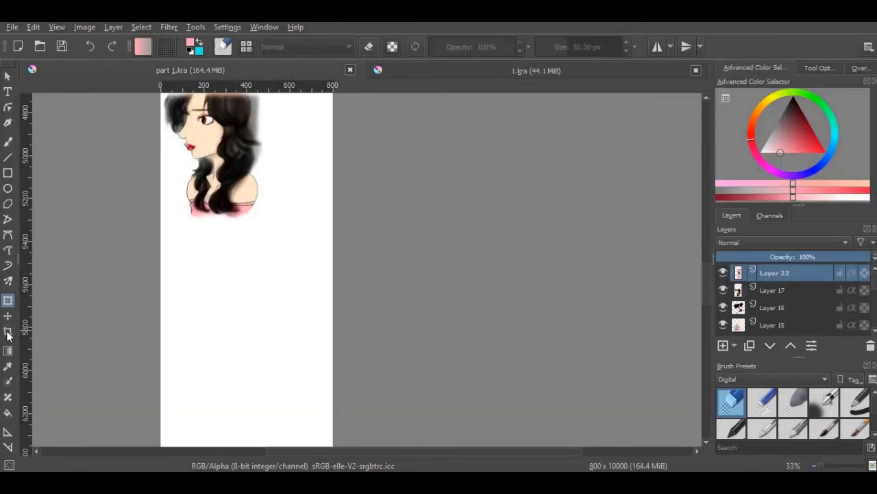
# Move the pasted handbag figure below the portrait, scale it to about 60 percent and place it on the strip's right side
pyautogui.press('t')
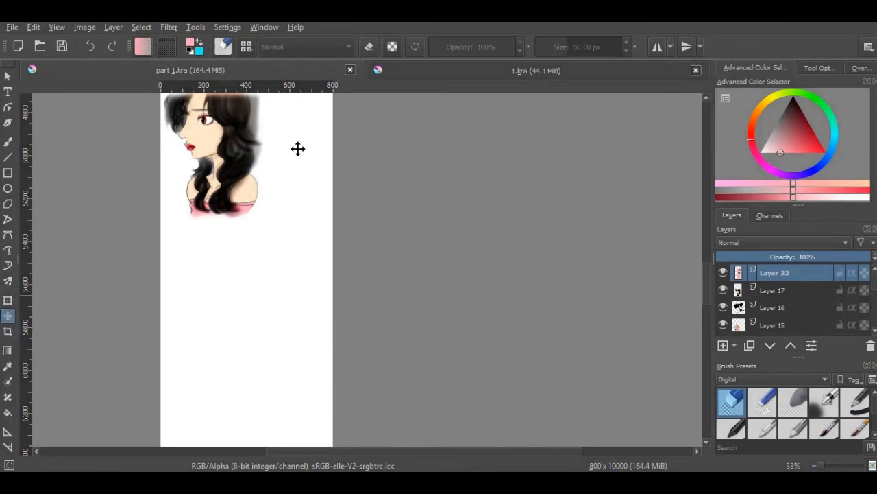
pyautogui.moveTo(298, 149); pyautogui.dragTo(295, 373)
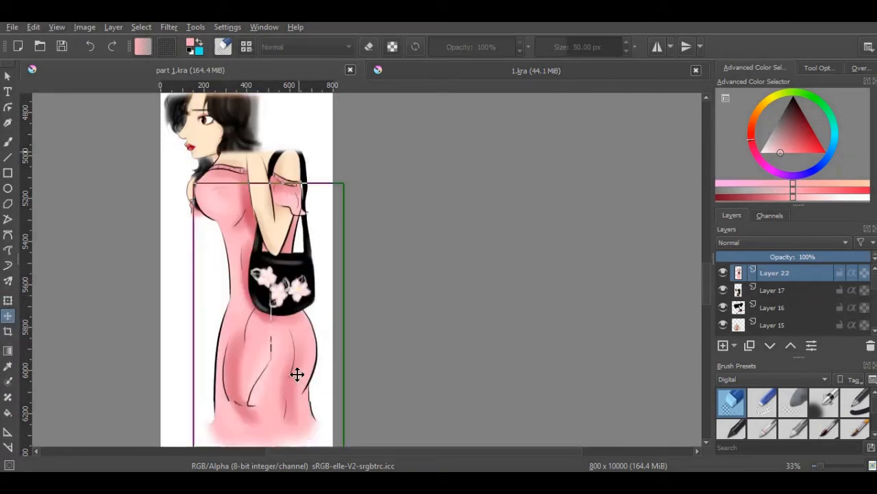
pyautogui.click(8, 302)
pyautogui.moveTo(346, 264); pyautogui.dragTo(288, 372)
pyautogui.moveTo(267, 401); pyautogui.dragTo(310, 301)
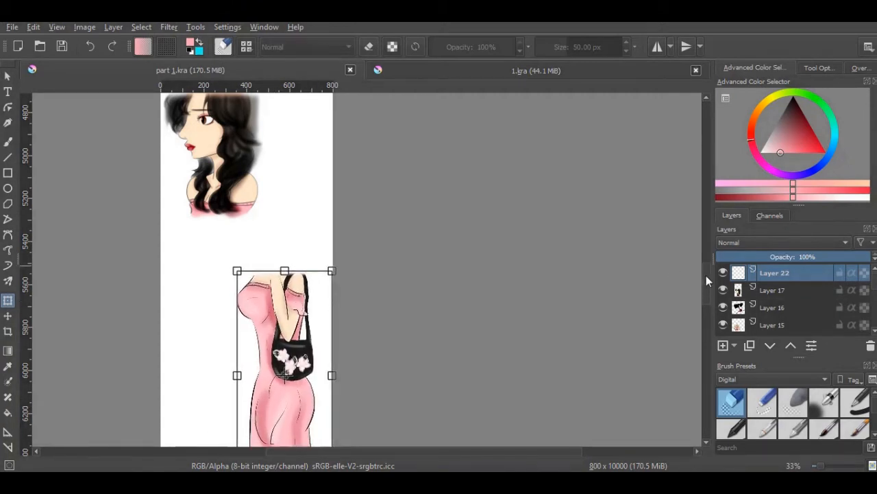
pyautogui.moveTo(706, 276); pyautogui.dragTo(708, 283)
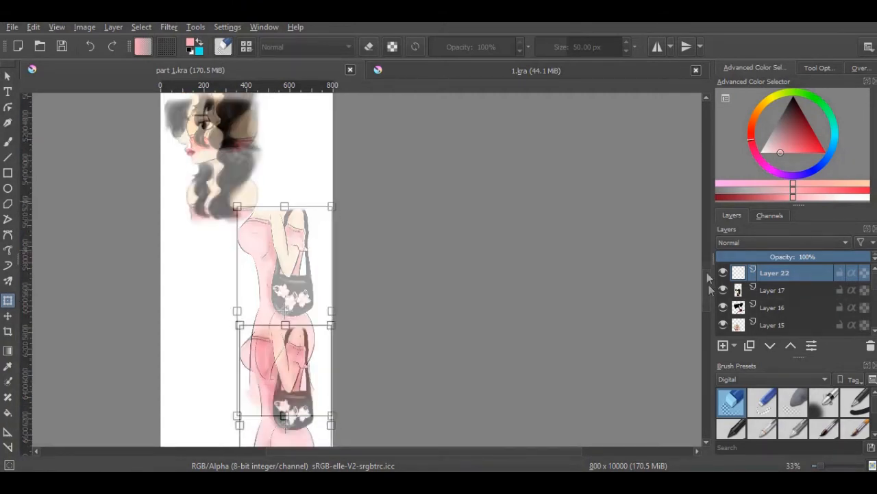
pyautogui.moveTo(707, 272)
pyautogui.mouseDown()
pyautogui.moveTo(709, 299)
pyautogui.moveTo(711, 288)
pyautogui.mouseUp()
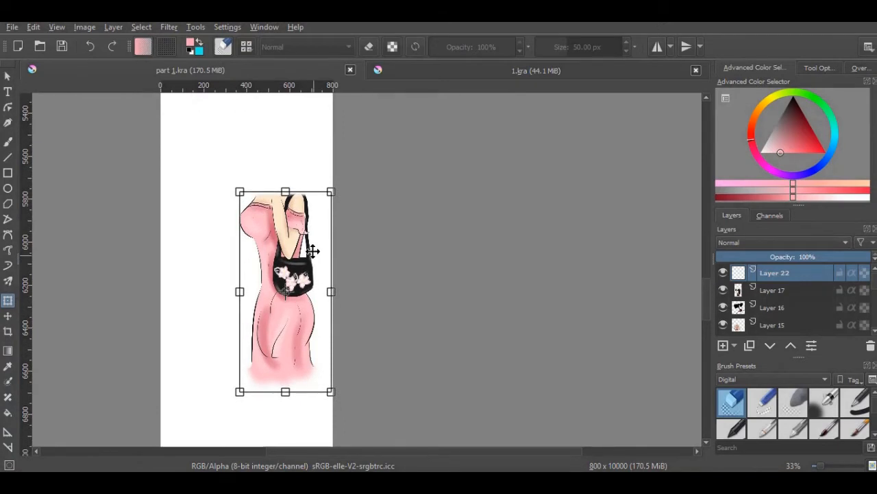
pyautogui.moveTo(312, 251); pyautogui.dragTo(325, 243)
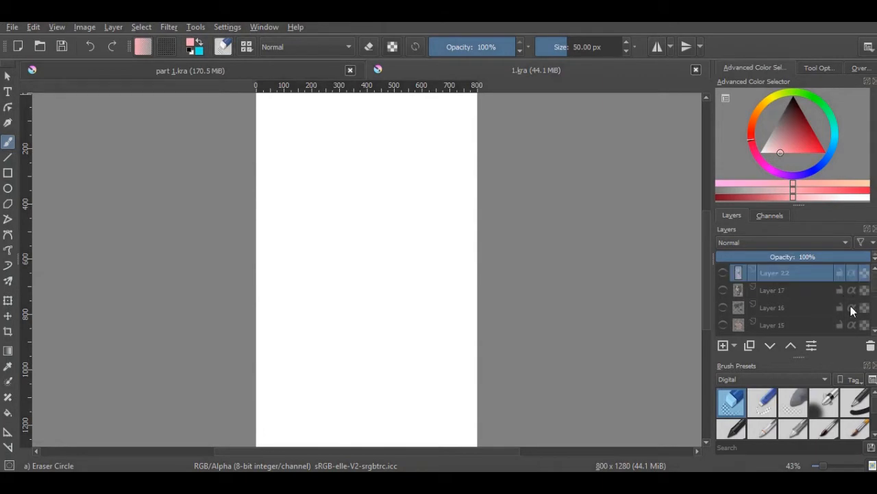
# Close 1.kra without saving its changes and open image 2 from the easter folder
pyautogui.click(695, 70)
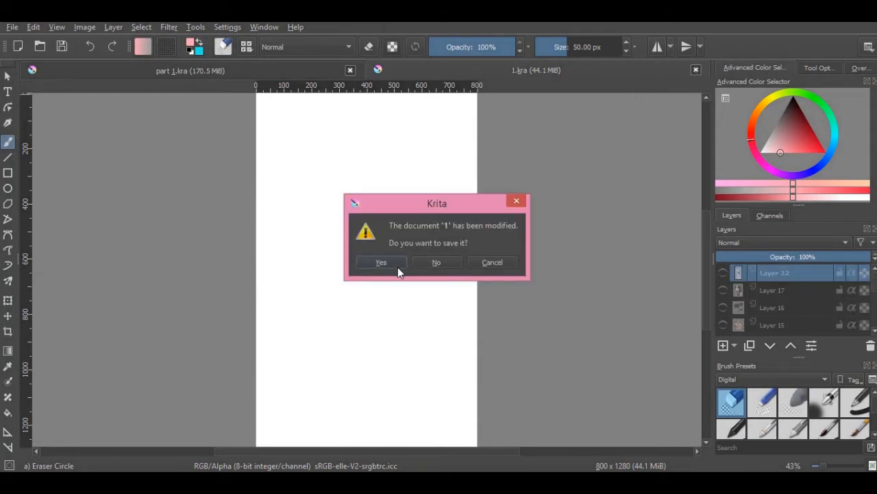
pyautogui.click(439, 265)
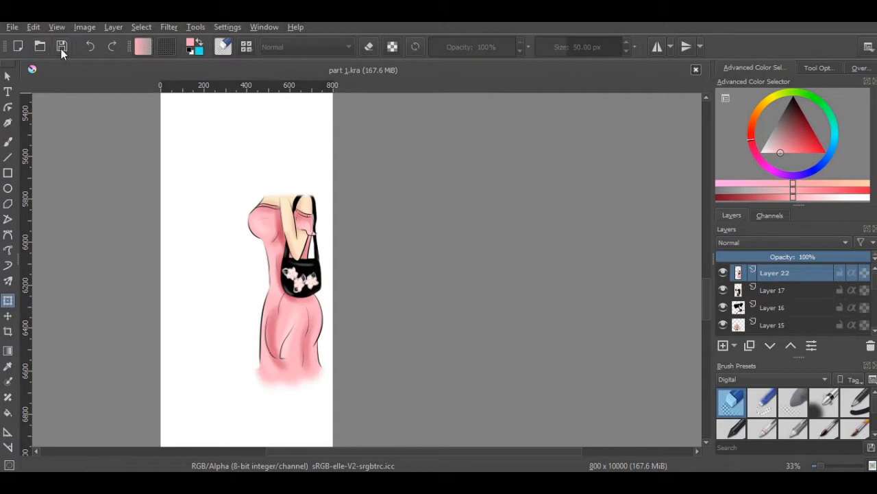
pyautogui.click(39, 48)
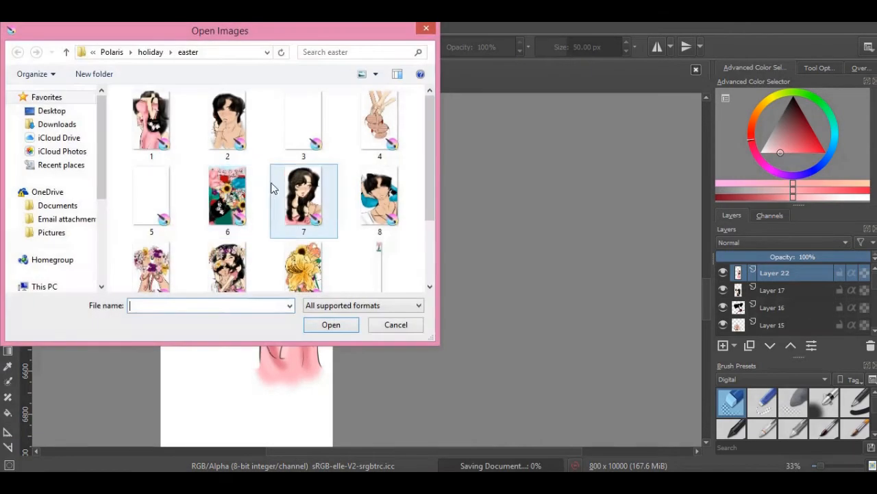
pyautogui.click(240, 159)
pyautogui.click(329, 325)
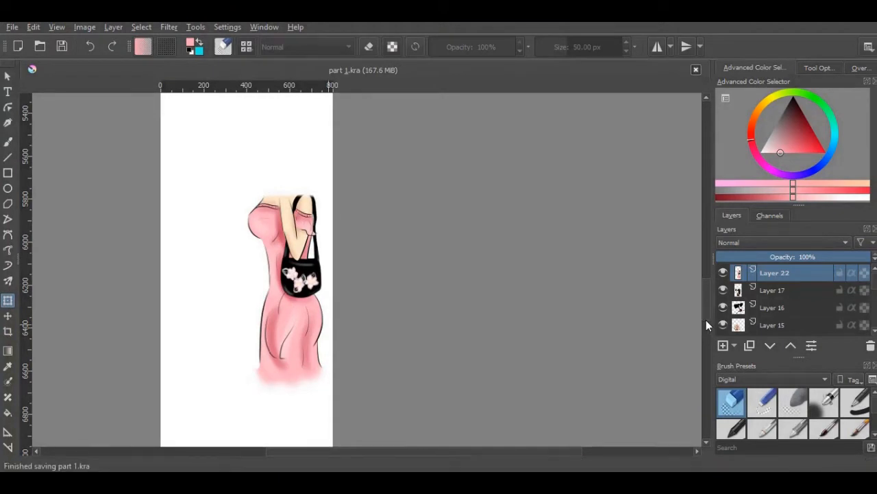
# Copy Layers 11, 12, 20 and 21 from 2.kra and paste them above Layer 22 in part 1.kra
pyautogui.click(874, 331)
pyautogui.click(874, 330)
pyautogui.rightClick(785, 294)
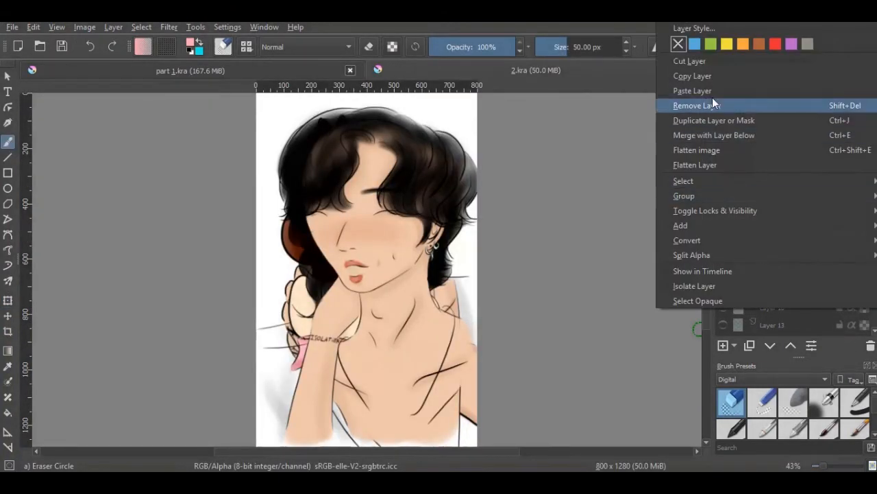
pyautogui.click(683, 83)
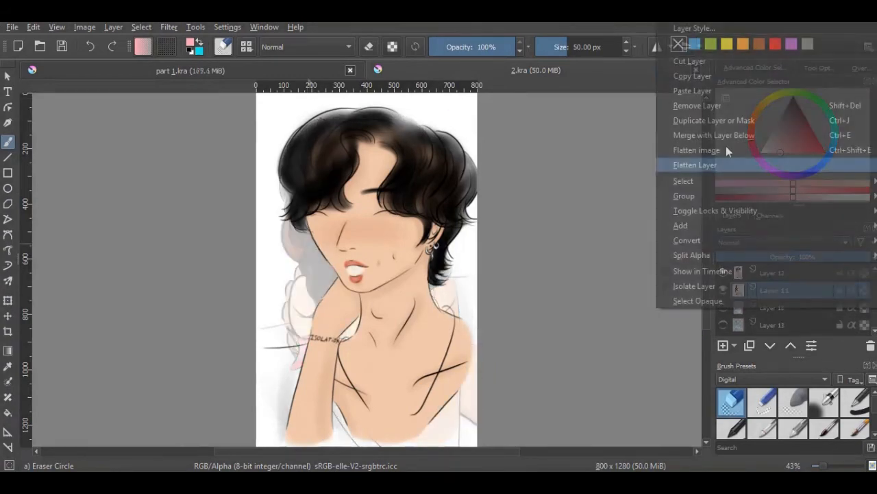
pyautogui.click(704, 78)
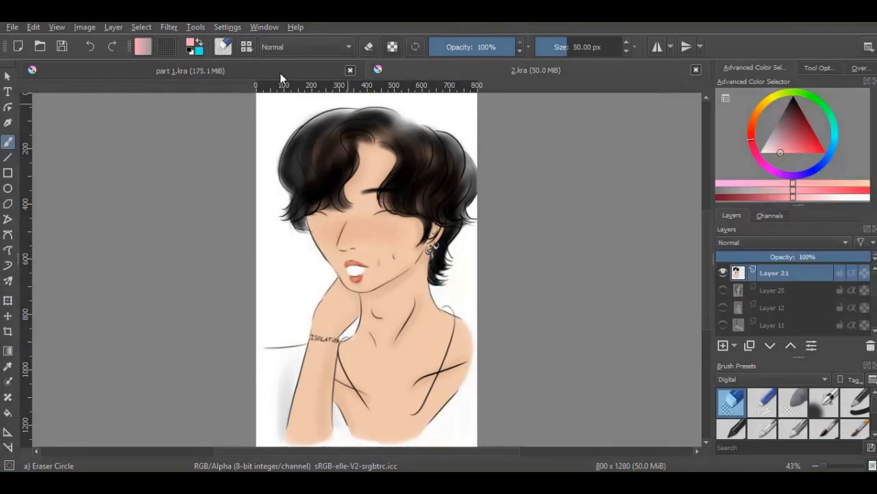
pyautogui.click(298, 75)
pyautogui.rightClick(766, 272)
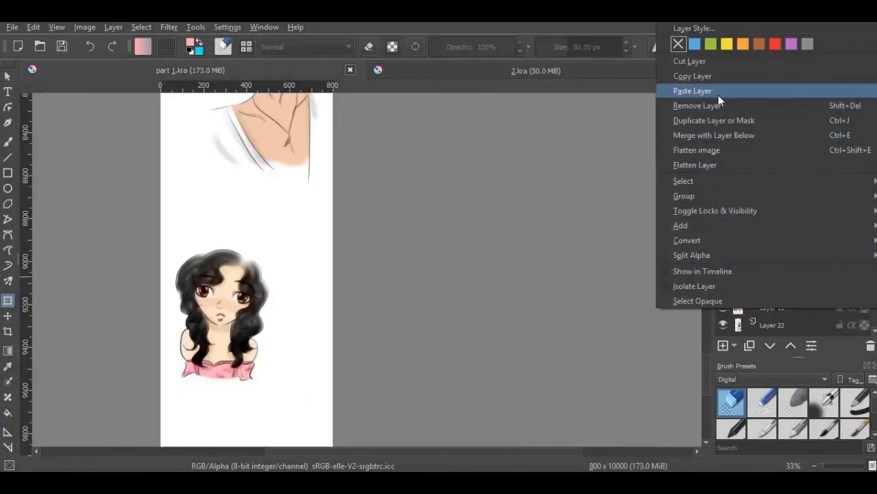
pyautogui.click(685, 90)
# Try placing the pasted Layer 21 below the last girl at the strip's lower end, and delete that layer
pyautogui.click(11, 317)
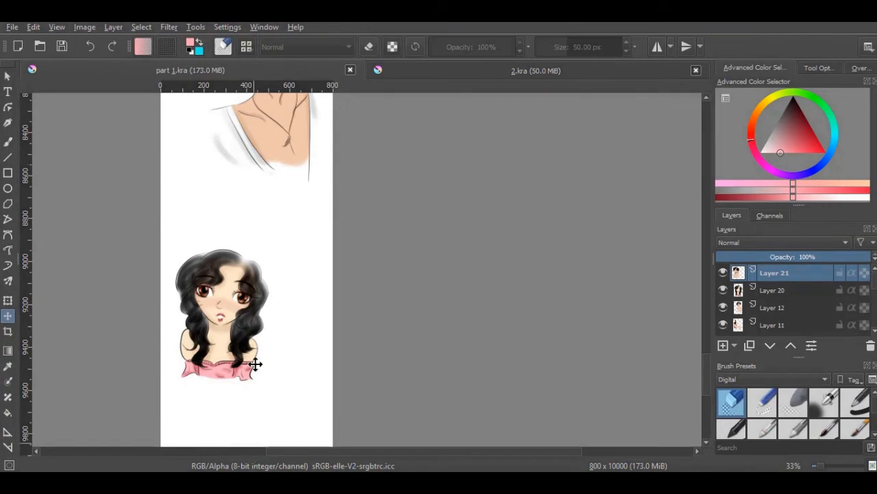
pyautogui.moveTo(274, 160); pyautogui.dragTo(268, 468)
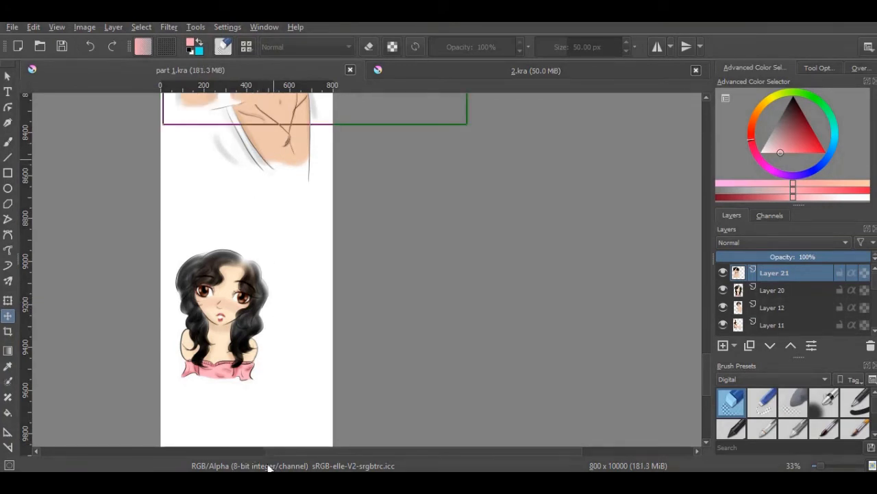
pyautogui.moveTo(275, 137); pyautogui.dragTo(304, 438)
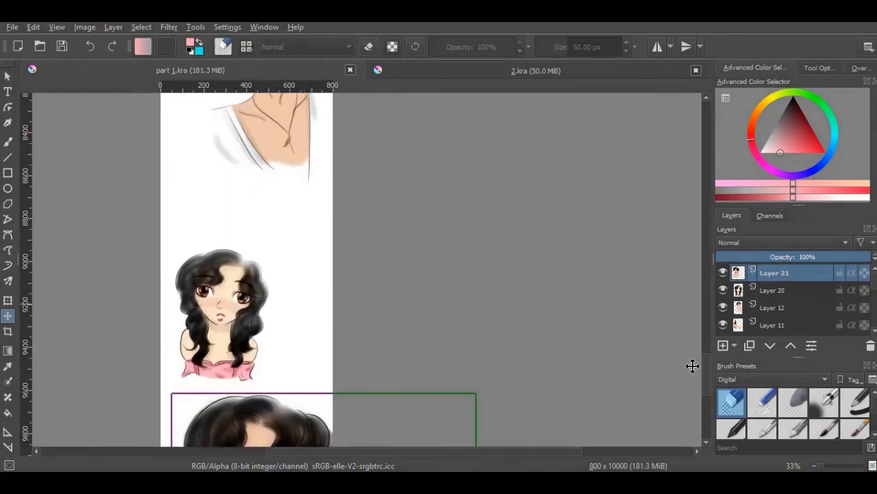
pyautogui.moveTo(706, 370); pyautogui.dragTo(704, 383)
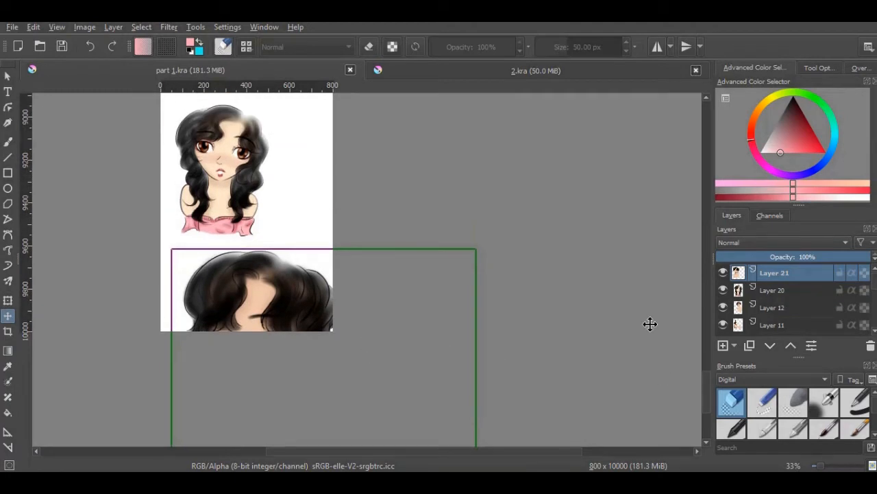
pyautogui.click(871, 347)
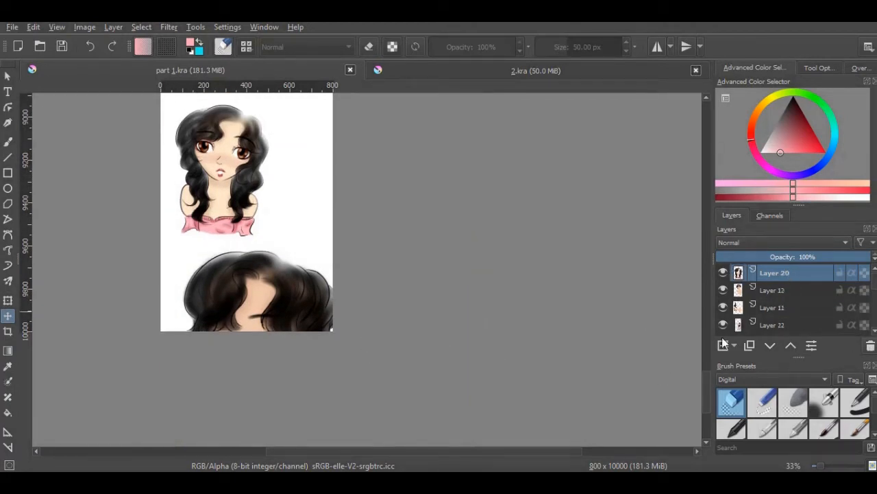
# Set the Basic-5 Size brush to black at 3.40 px for detailing the hand of the girl holding the phone
pyautogui.moveTo(706, 380); pyautogui.dragTo(711, 195)
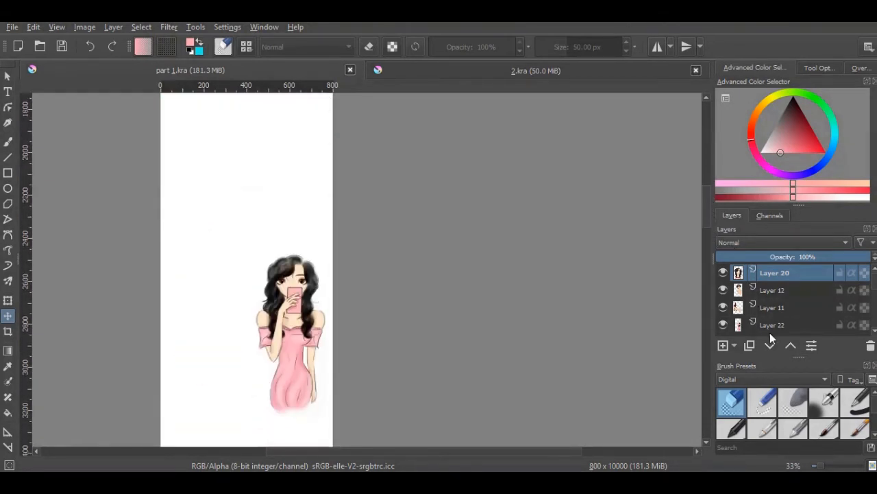
pyautogui.click(874, 332)
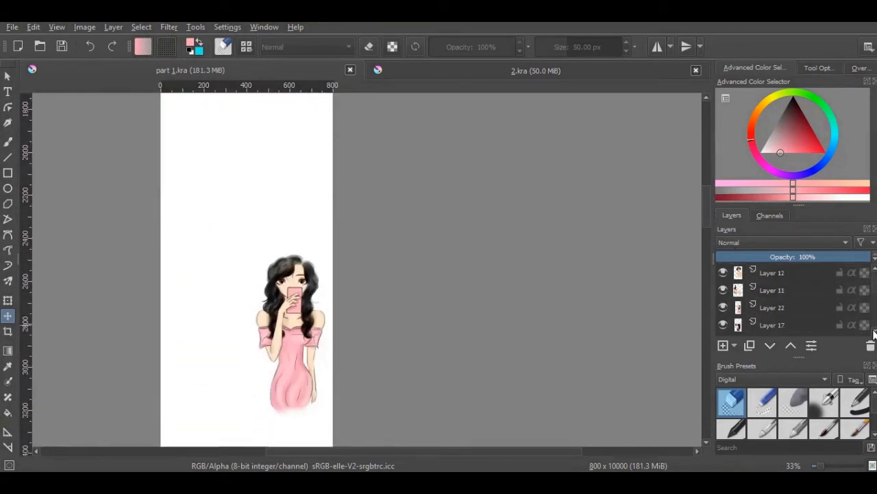
pyautogui.click(758, 306)
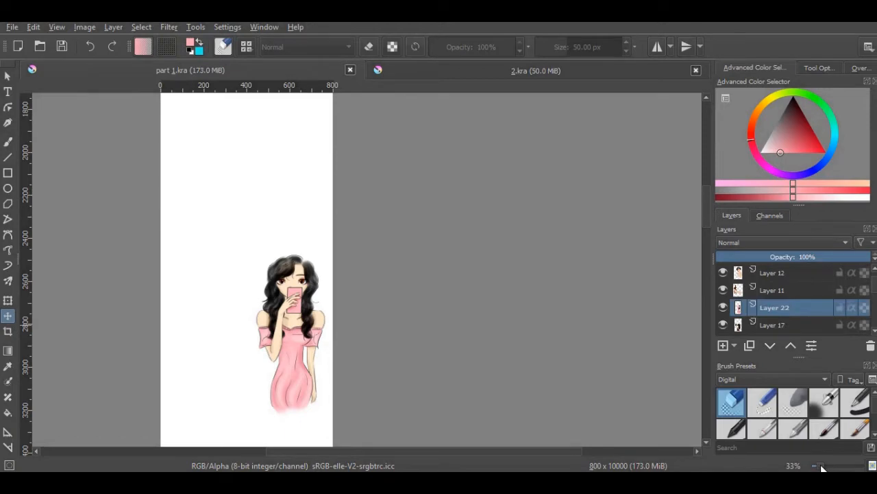
pyautogui.moveTo(821, 466); pyautogui.dragTo(831, 466)
pyautogui.moveTo(501, 452); pyautogui.dragTo(410, 457)
pyautogui.moveTo(832, 466); pyautogui.dragTo(838, 466)
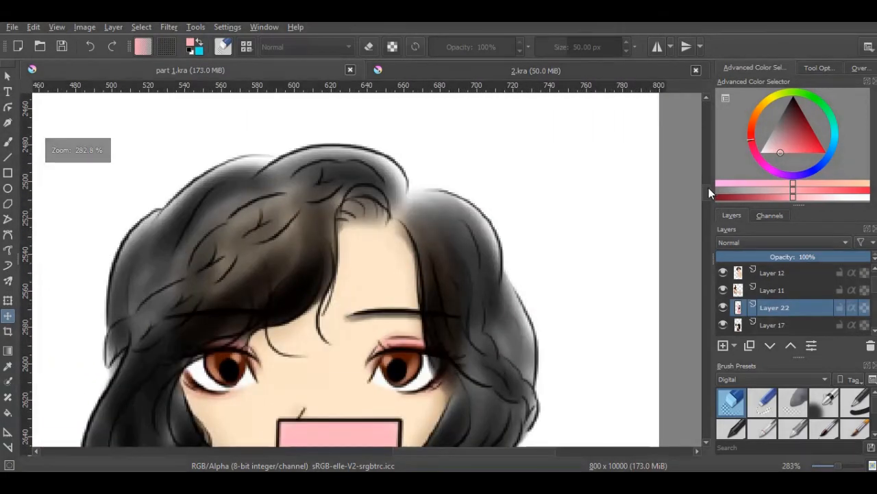
pyautogui.moveTo(709, 189); pyautogui.dragTo(765, 359)
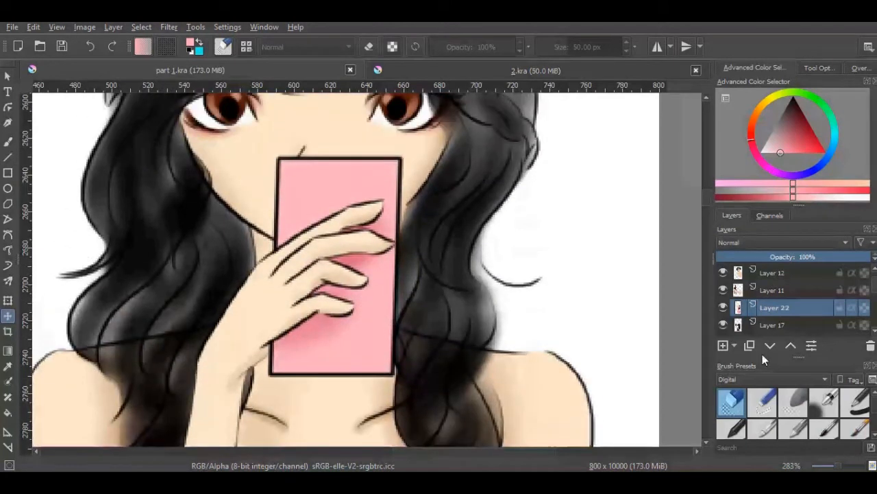
pyautogui.click(823, 431)
pyautogui.click(788, 109)
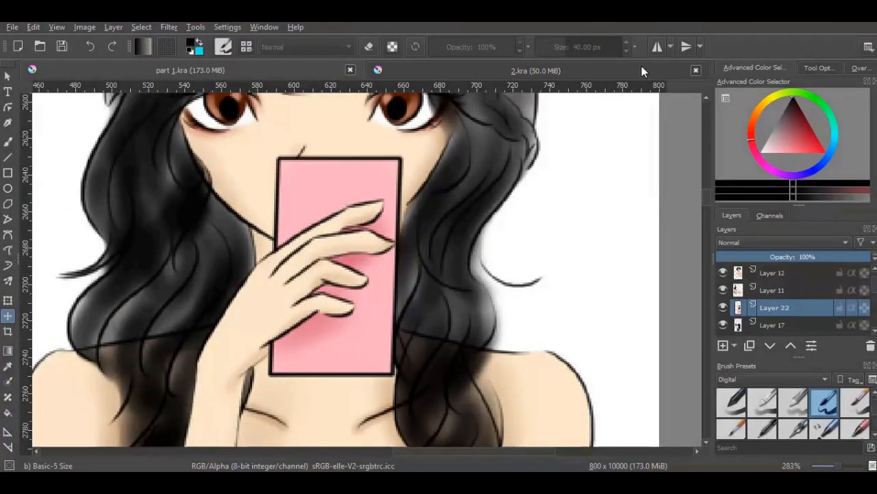
pyautogui.click(8, 143)
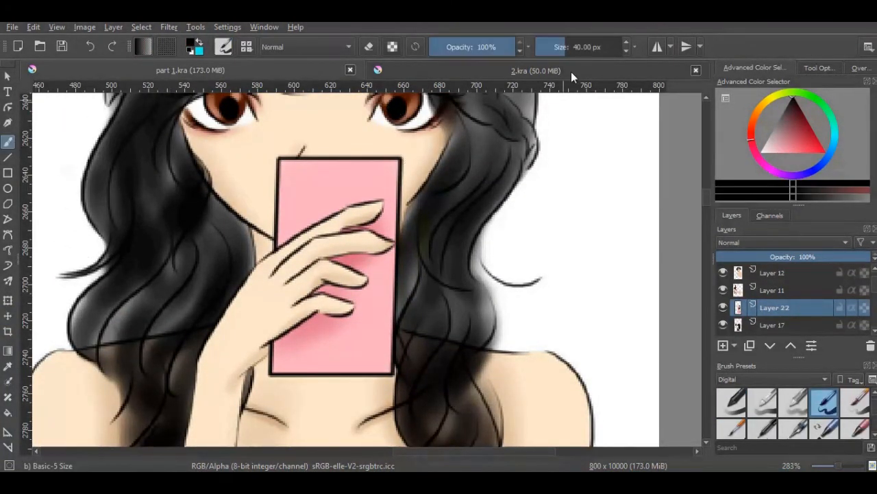
pyautogui.click(553, 52)
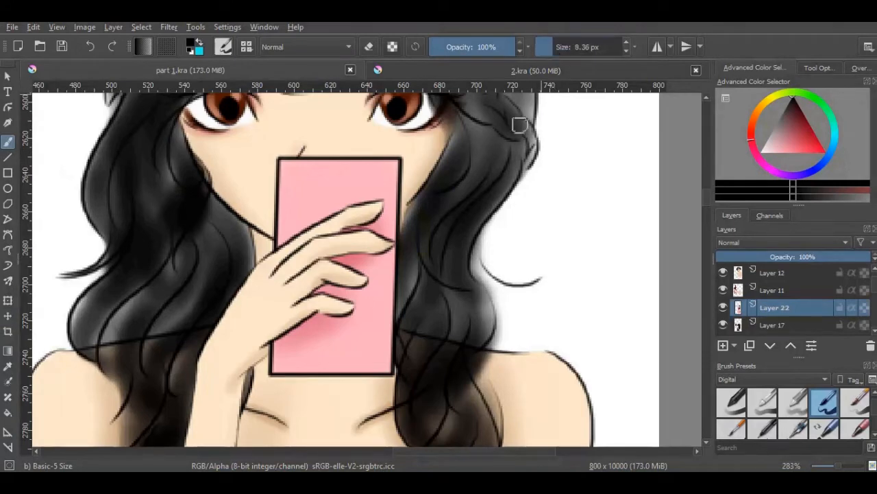
pyautogui.click(842, 467)
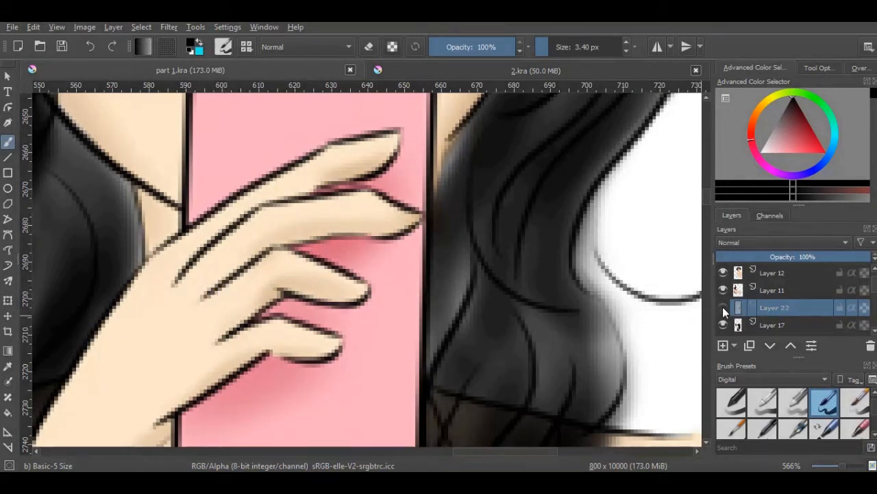
# Draw a ring's black outlines across the base of her ring finger on Layer 12, undoing a stray stroke
pyautogui.scroll(2, 876, 289)
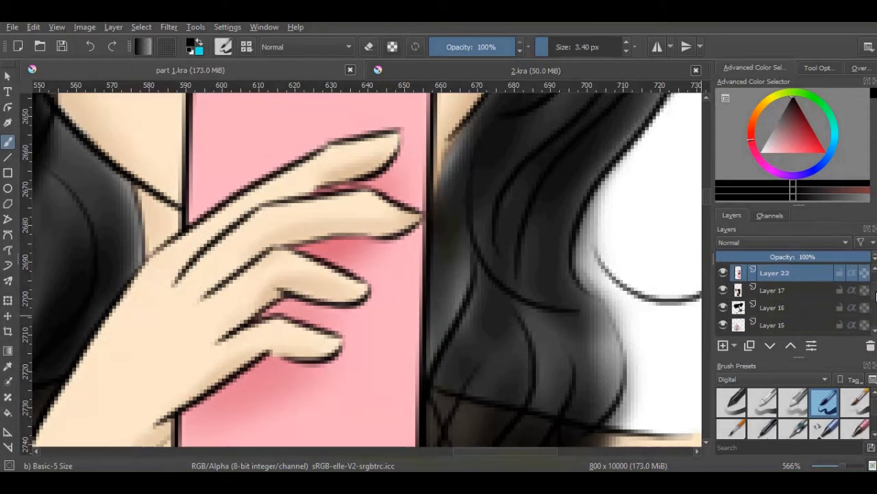
pyautogui.click(740, 289)
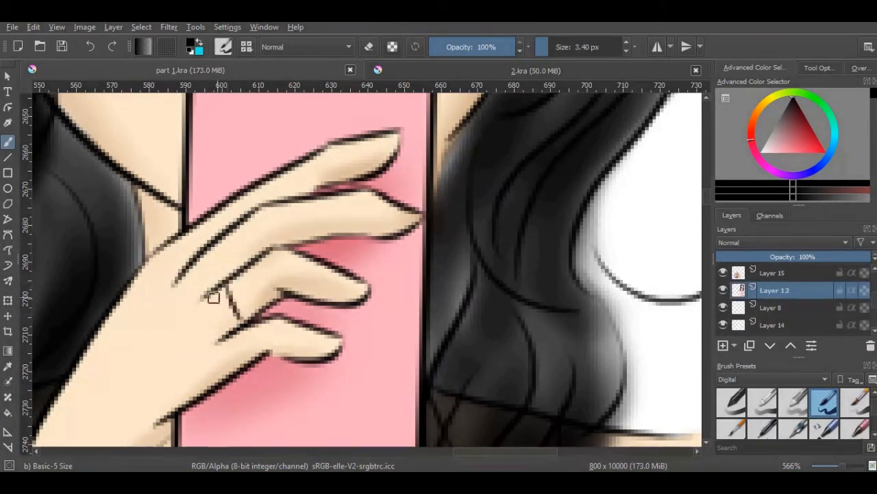
pyautogui.moveTo(213, 297); pyautogui.dragTo(237, 327)
pyautogui.hotkey('ctrl', 'z')
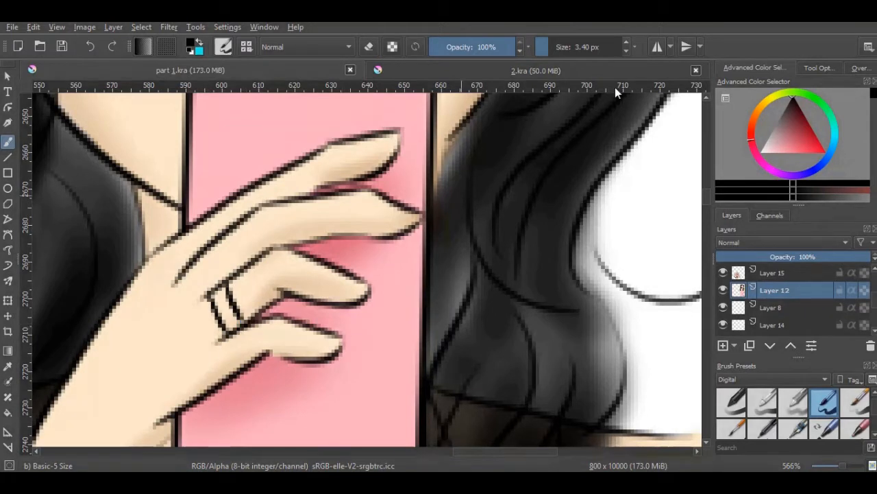
# Fill the ring with pale yellow on a new layer above Layer 12, using Airbrush Soft at 8.36 px
pyautogui.click(768, 99)
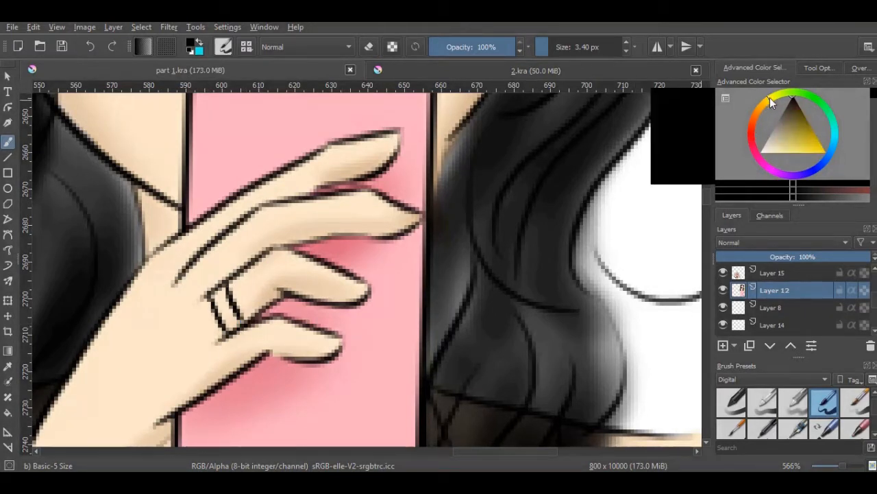
pyautogui.moveTo(780, 148); pyautogui.dragTo(781, 170)
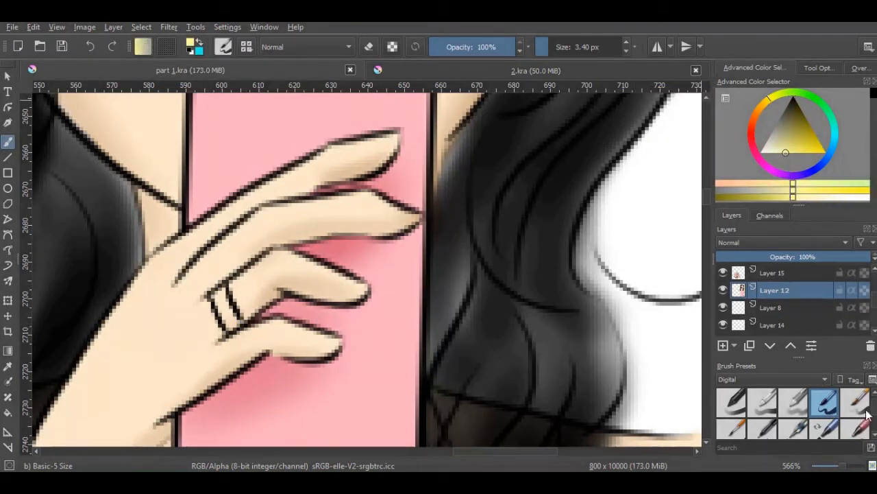
pyautogui.scroll(1, 864, 409)
pyautogui.click(826, 403)
pyautogui.keyDown('shift'); pyautogui.moveTo(649, 153); pyautogui.dragTo(571, 116); pyautogui.keyUp('shift')
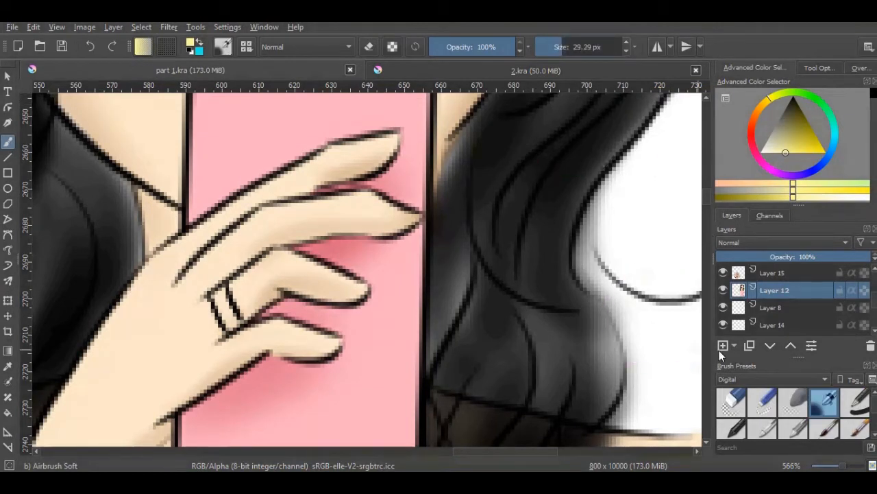
pyautogui.press('Insert')
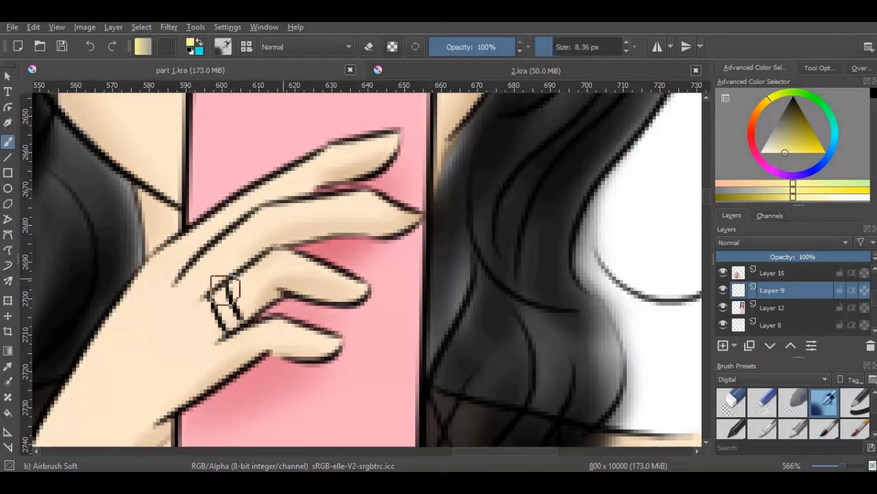
pyautogui.moveTo(225, 299)
pyautogui.mouseDown()
pyautogui.moveTo(234, 319)
pyautogui.moveTo(223, 297)
pyautogui.mouseUp()
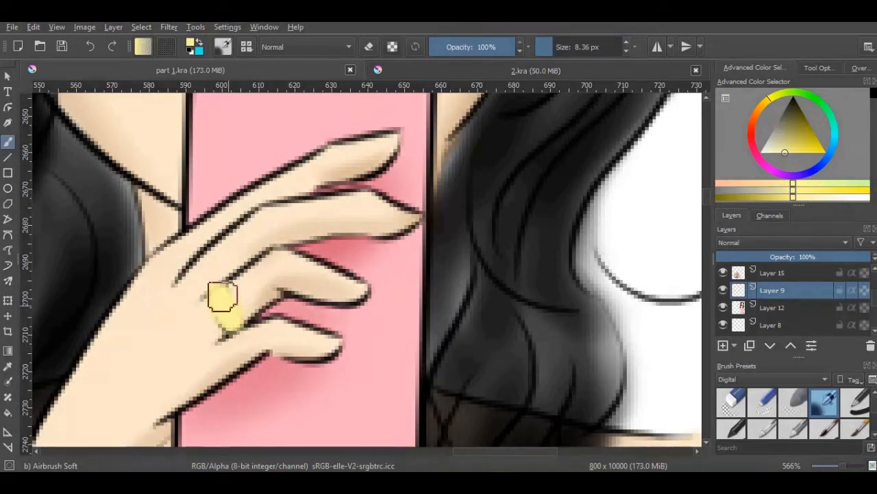
# Tint the middle of the ring with light salmon using the soft airbrush
pyautogui.click(759, 113)
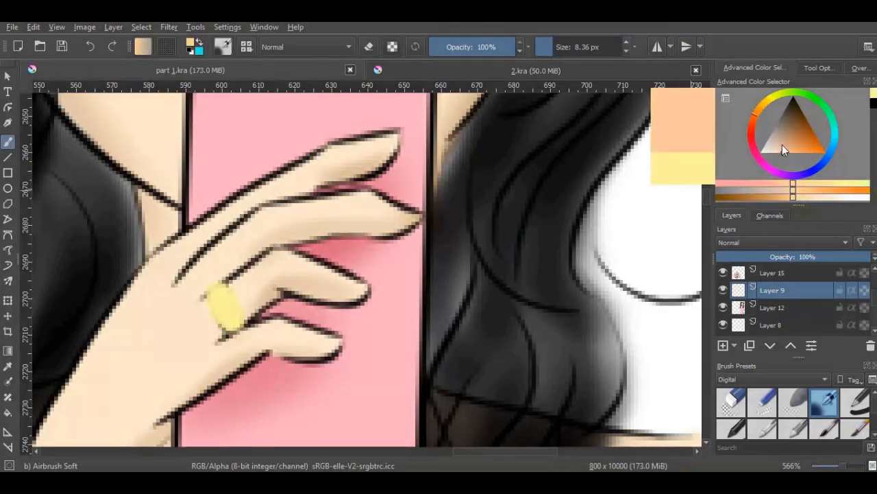
pyautogui.click(749, 131)
pyautogui.moveTo(226, 297); pyautogui.dragTo(236, 321)
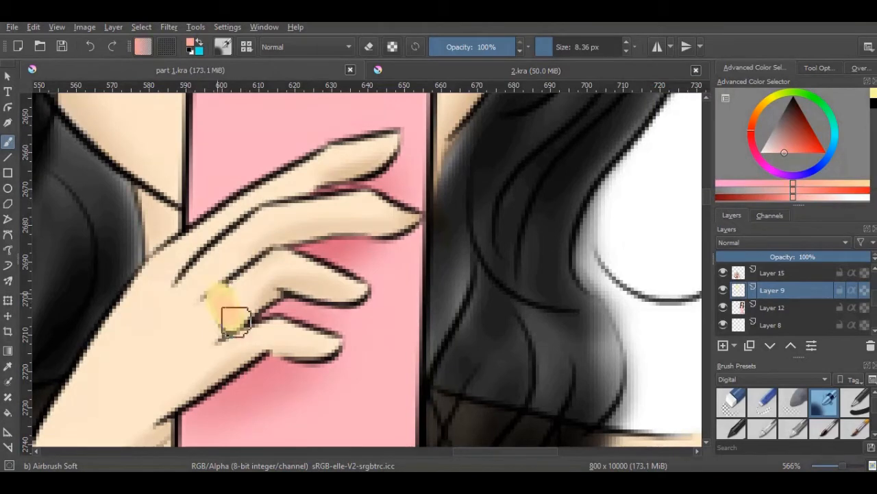
# Erase the ring colour that spills over its black outlines with Eraser Circle at 9.33 px
pyautogui.click(739, 408)
pyautogui.moveTo(835, 466); pyautogui.dragTo(849, 467)
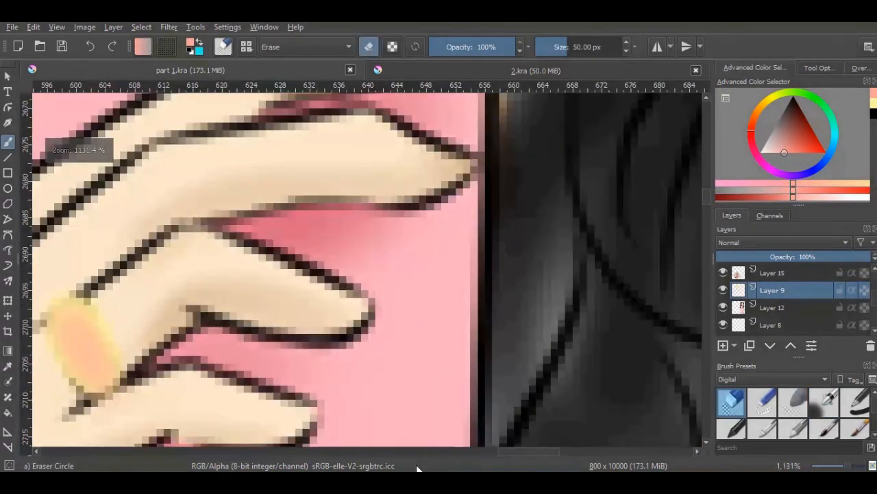
pyautogui.moveTo(512, 449); pyautogui.dragTo(476, 450)
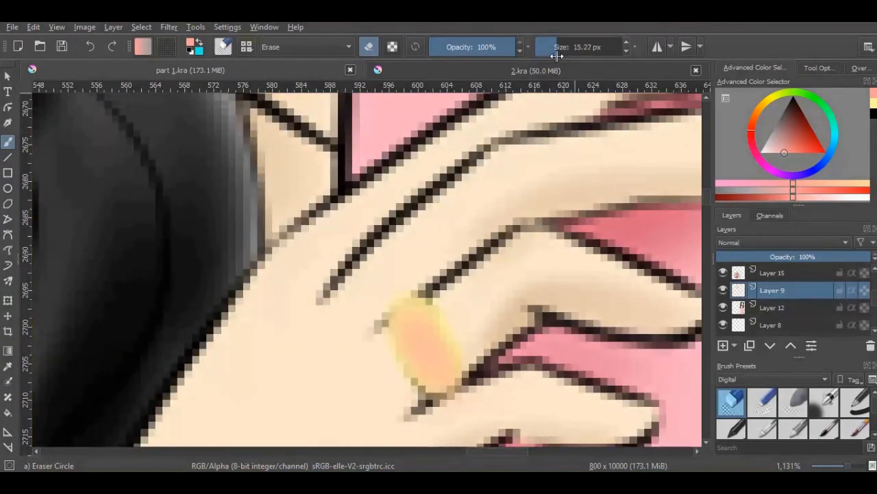
pyautogui.moveTo(557, 56); pyautogui.dragTo(545, 56)
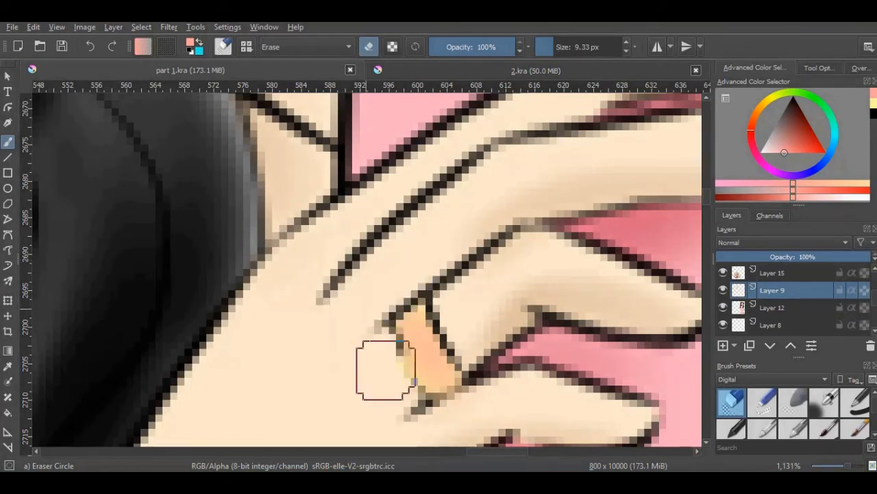
pyautogui.moveTo(386, 370)
pyautogui.mouseDown()
pyautogui.moveTo(401, 401)
pyautogui.moveTo(366, 340)
pyautogui.moveTo(421, 427)
pyautogui.moveTo(469, 403)
pyautogui.mouseUp()
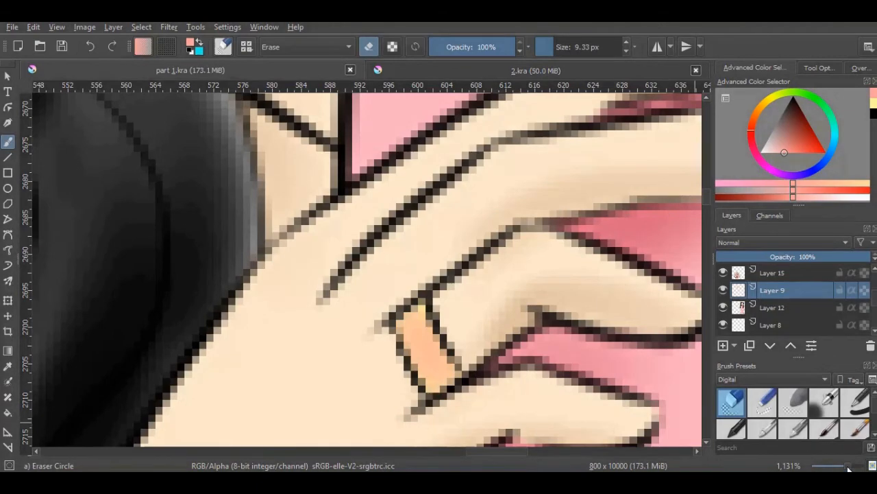
# Sketch a small black fingernail shape beside the fingers on a new layer with Basic-5 Size at 5.87 px
pyautogui.moveTo(848, 467)
pyautogui.mouseDown()
pyautogui.moveTo(829, 467)
pyautogui.moveTo(847, 467)
pyautogui.mouseUp()
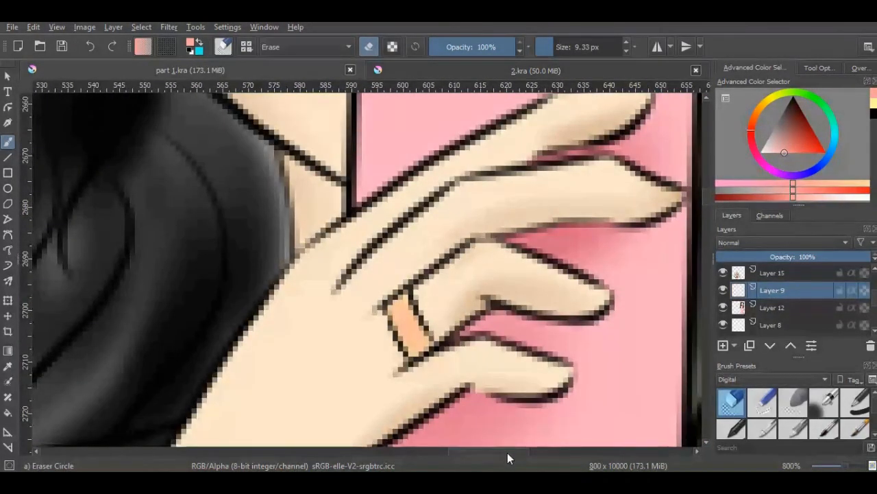
pyautogui.moveTo(507, 452); pyautogui.dragTo(519, 453)
pyautogui.click(822, 430)
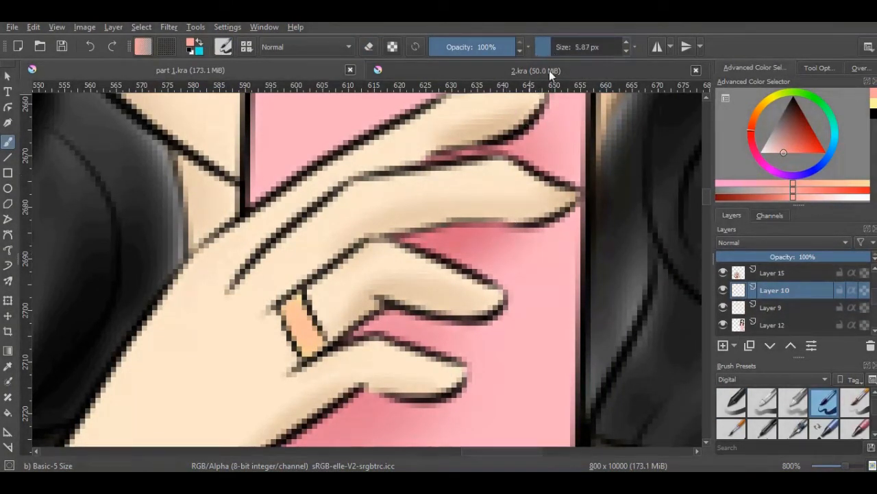
pyautogui.moveTo(533, 251)
pyautogui.mouseDown()
pyautogui.moveTo(542, 300)
pyautogui.moveTo(583, 303)
pyautogui.mouseUp()
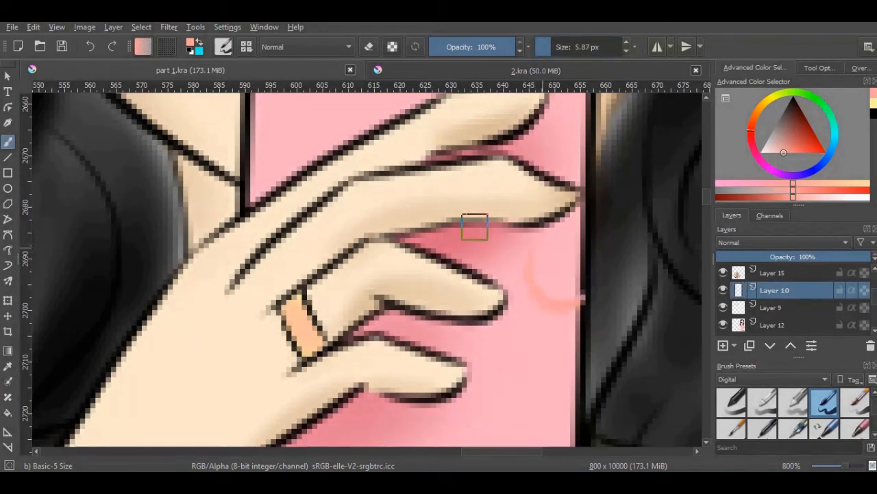
pyautogui.click(91, 48)
pyautogui.click(792, 102)
pyautogui.moveTo(521, 240)
pyautogui.mouseDown()
pyautogui.moveTo(539, 305)
pyautogui.moveTo(567, 286)
pyautogui.moveTo(562, 312)
pyautogui.mouseUp()
# Shrink and rotate the nail sketch, place it on the ring finger's tip and merge its layer into Layer 9
pyautogui.click(7, 300)
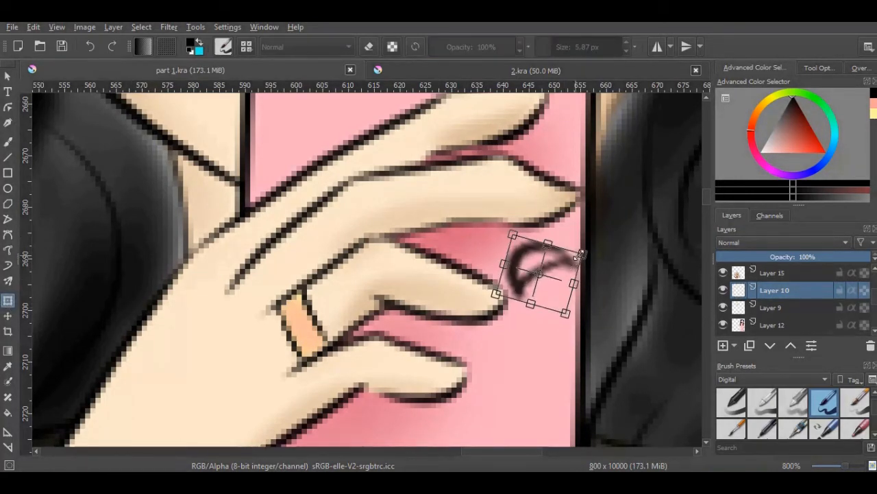
pyautogui.moveTo(583, 261)
pyautogui.mouseDown()
pyautogui.moveTo(450, 272)
pyautogui.moveTo(461, 306)
pyautogui.moveTo(461, 286)
pyautogui.moveTo(438, 278)
pyautogui.moveTo(453, 287)
pyautogui.moveTo(413, 284)
pyautogui.moveTo(480, 274)
pyautogui.moveTo(504, 260)
pyautogui.mouseUp()
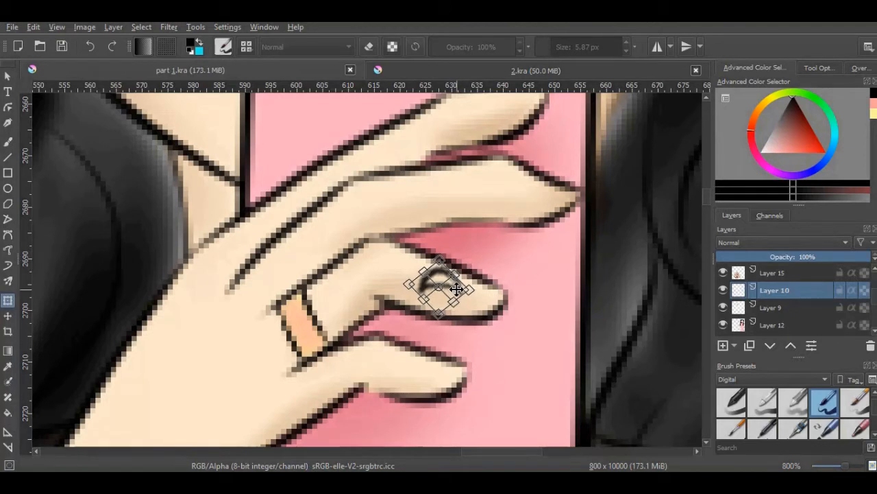
pyautogui.moveTo(457, 289); pyautogui.dragTo(458, 292)
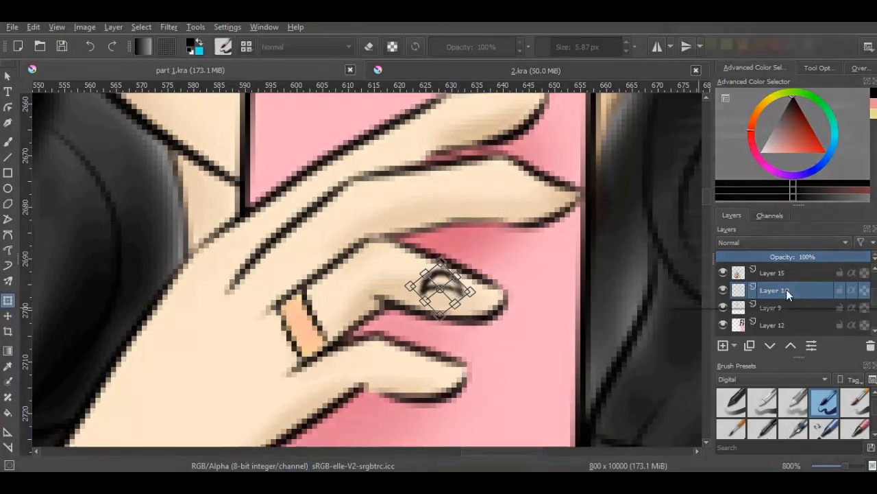
pyautogui.rightClick(786, 294)
pyautogui.click(755, 138)
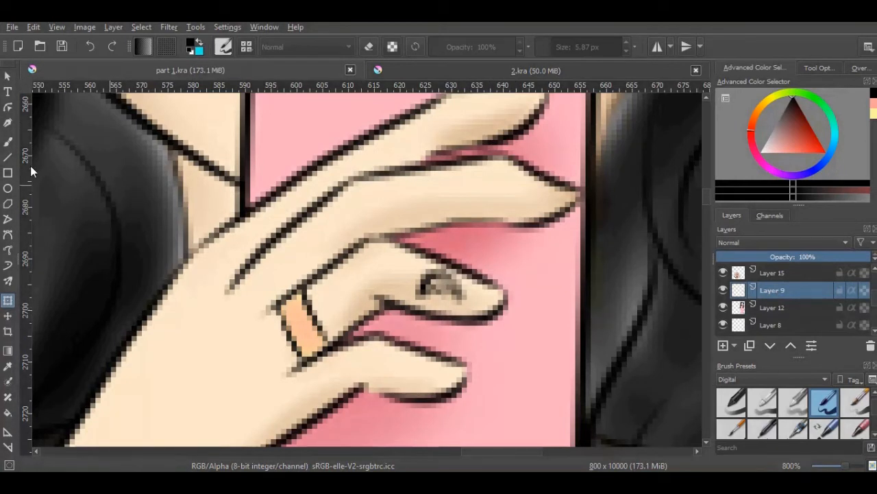
# Darken the fingernail's outline with thin black strokes, undoing the first version and redrawing at 3.93 px
pyautogui.click(8, 142)
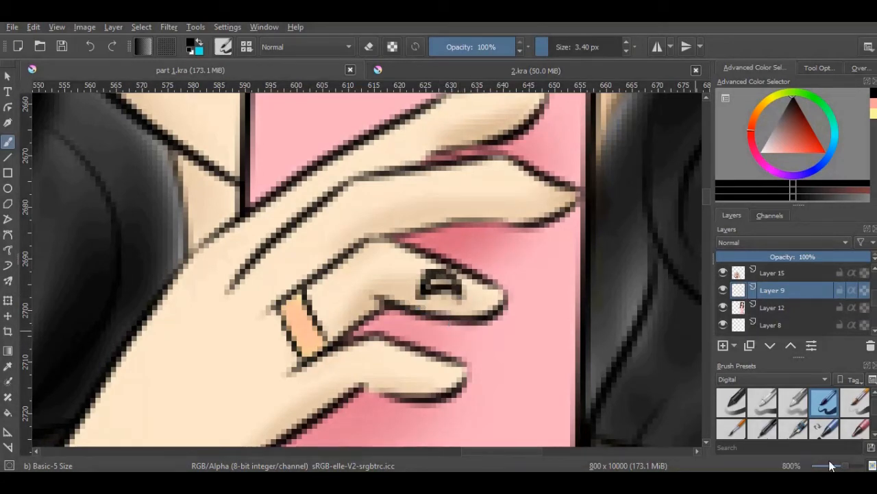
pyautogui.scroll(-4, 844, 468)
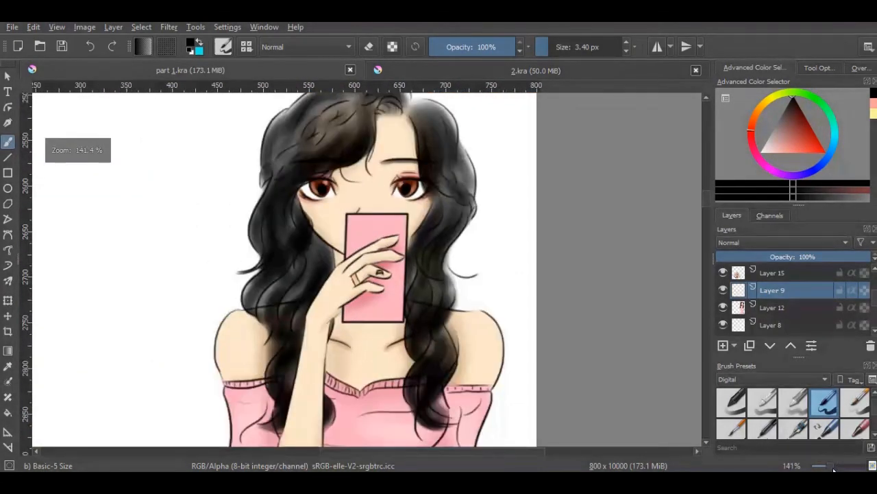
pyautogui.scroll(3, 841, 468)
pyautogui.scroll(1, 842, 468)
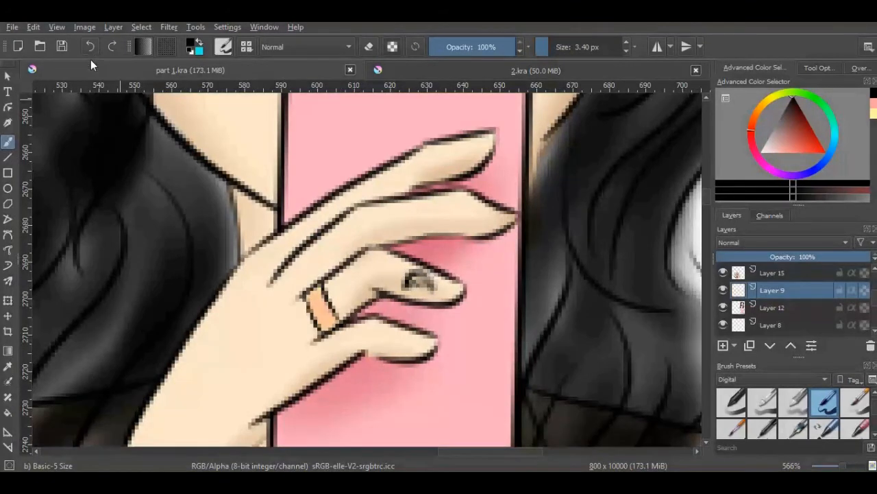
pyautogui.scroll(-5, 845, 467)
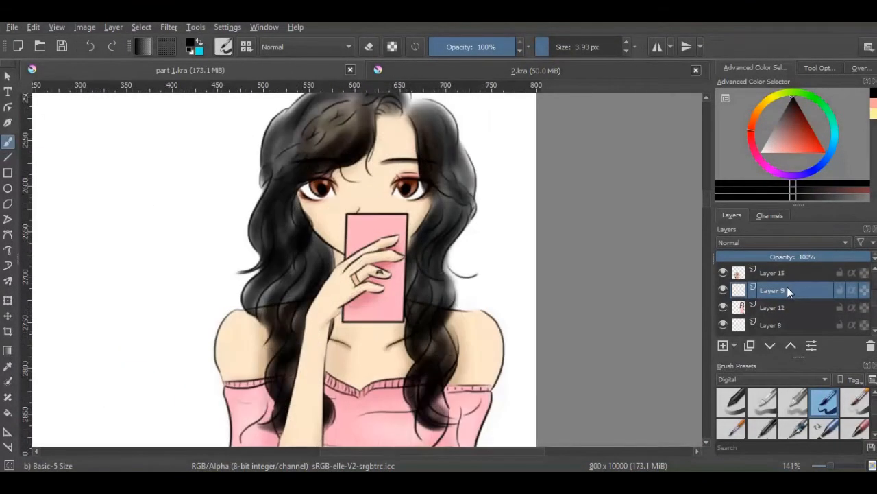
# Merge Layer 9 down into Layer 12 and hide the merged layer
pyautogui.rightClick(787, 287)
pyautogui.click(751, 134)
pyautogui.click(725, 287)
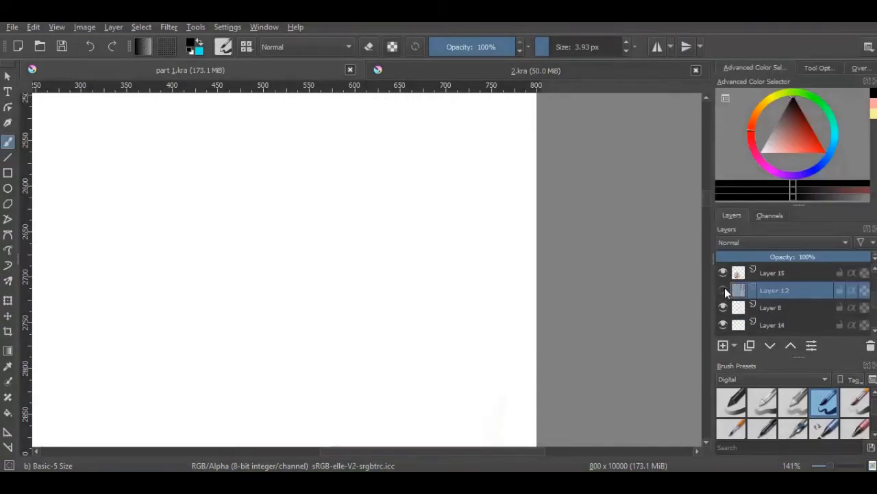
# Show Layer 12 again and fade the lower edge of the pink dress with Eraser Soft at 60 px
pyautogui.click(725, 288)
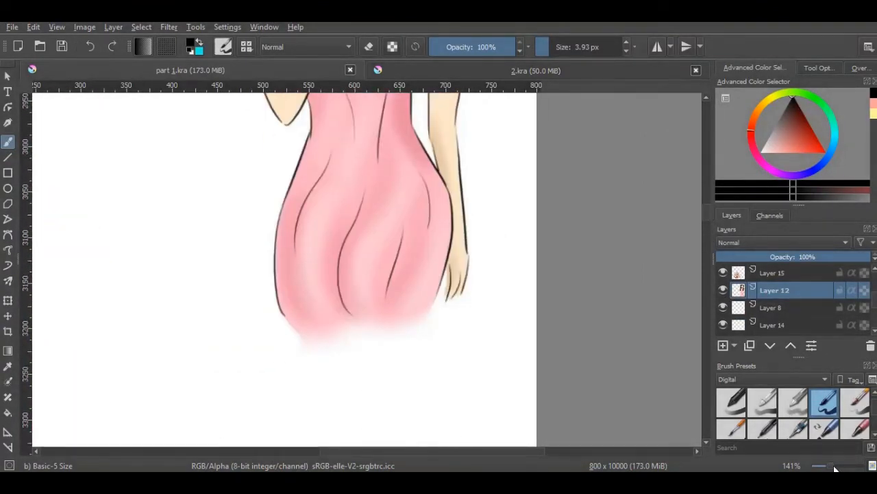
pyautogui.scroll(1, 869, 411)
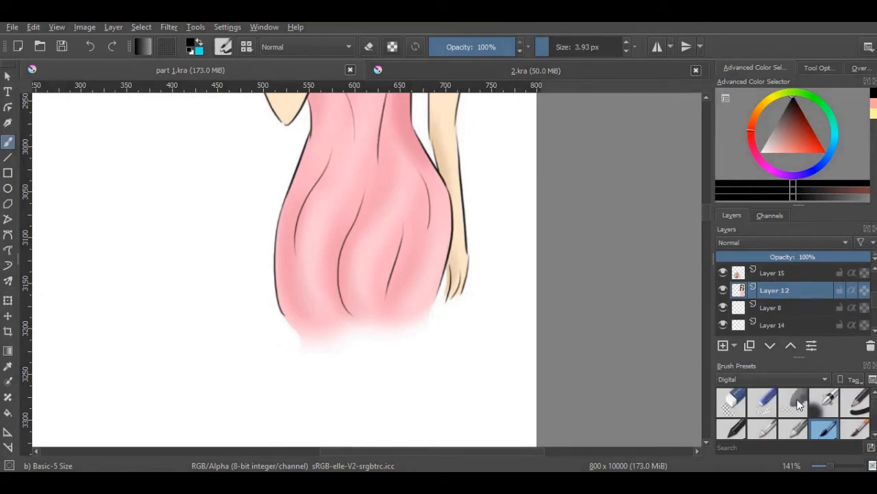
pyautogui.click(797, 403)
pyautogui.moveTo(270, 323)
pyautogui.mouseDown()
pyautogui.moveTo(424, 322)
pyautogui.moveTo(497, 298)
pyautogui.moveTo(418, 321)
pyautogui.moveTo(242, 329)
pyautogui.moveTo(353, 332)
pyautogui.moveTo(318, 344)
pyautogui.mouseUp()
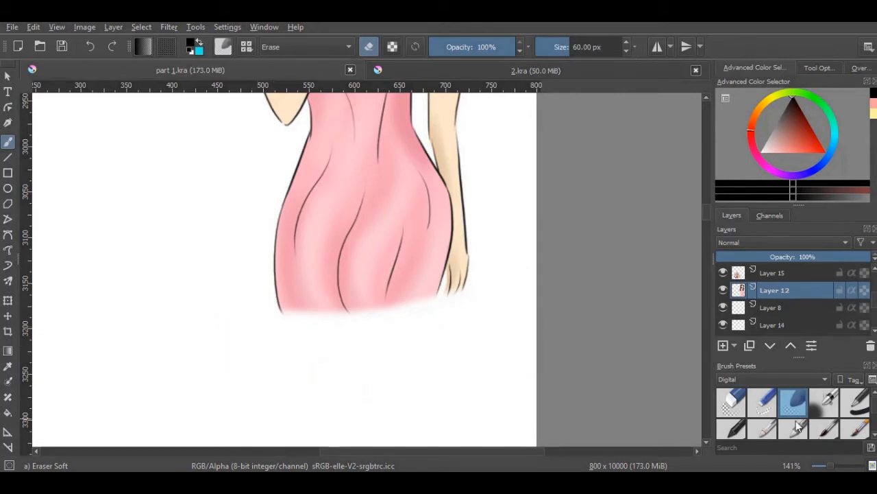
# Soften the dress's cut-off edge and the lowered hand's fingertips a little more with Eraser Soft at 60 px
pyautogui.click(829, 431)
pyautogui.moveTo(830, 466); pyautogui.dragTo(838, 465)
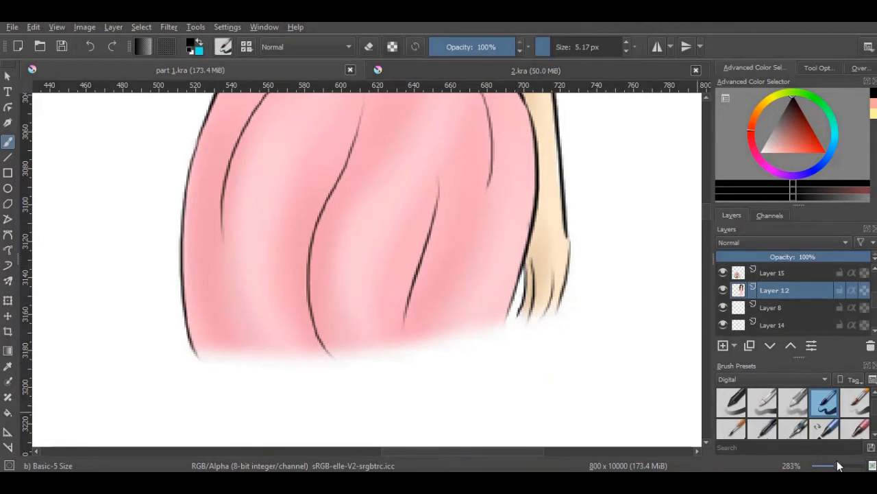
pyautogui.scroll(1, 809, 412)
pyautogui.click(731, 403)
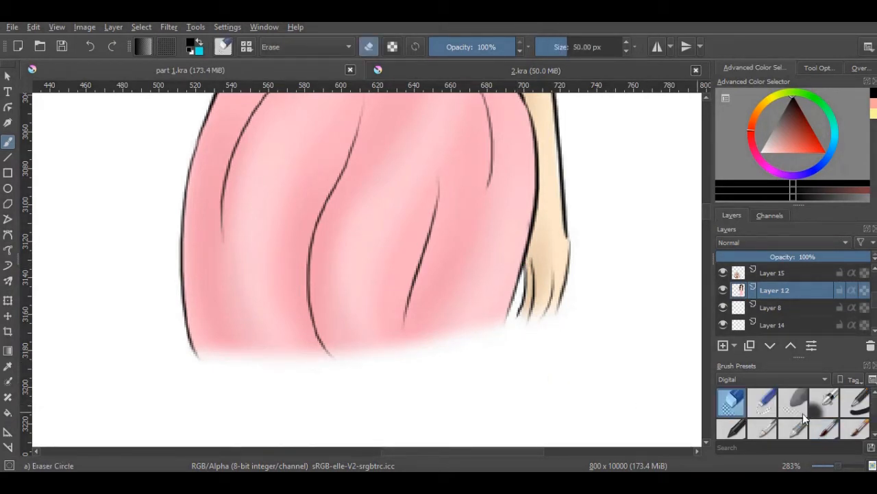
pyautogui.click(796, 408)
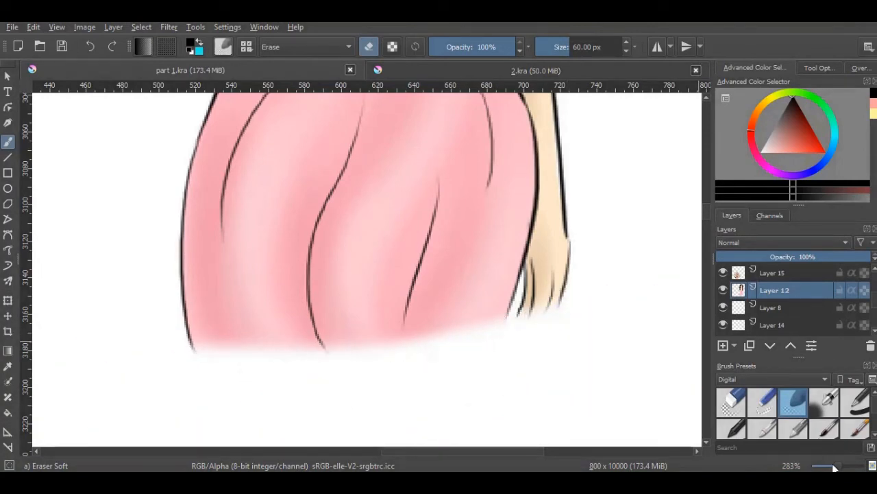
# Fade the outer hair and lower dress edges of the profile portrait on Layer 17 with Eraser Soft at 172.24 px
pyautogui.moveTo(833, 466); pyautogui.dragTo(823, 466)
pyautogui.moveTo(708, 205)
pyautogui.mouseDown()
pyautogui.moveTo(709, 192)
pyautogui.moveTo(714, 266)
pyautogui.mouseUp()
pyautogui.scroll(1, 811, 275)
pyautogui.click(811, 290)
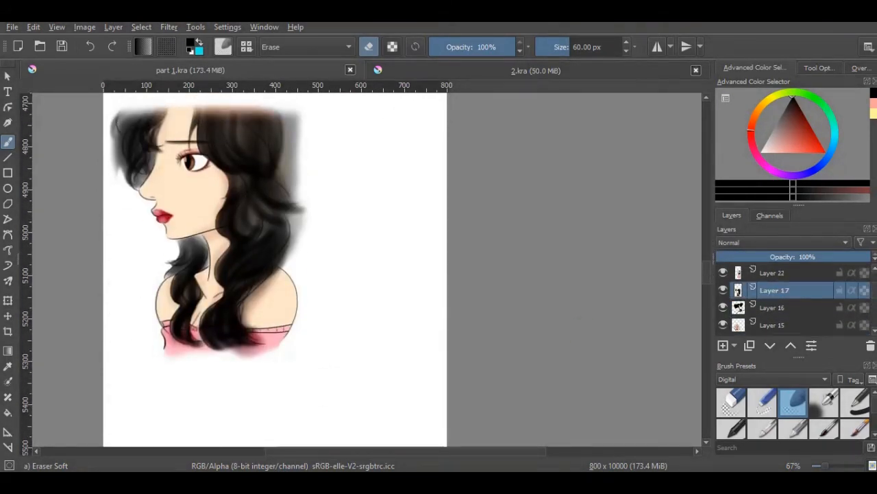
pyautogui.click(583, 48)
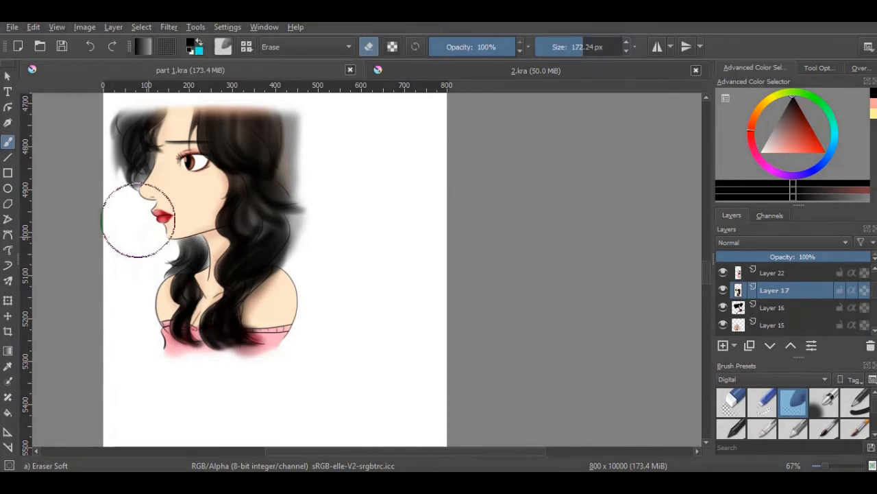
pyautogui.moveTo(87, 164)
pyautogui.mouseDown()
pyautogui.moveTo(105, 201)
pyautogui.moveTo(94, 149)
pyautogui.moveTo(97, 117)
pyautogui.moveTo(88, 176)
pyautogui.moveTo(96, 194)
pyautogui.moveTo(89, 138)
pyautogui.mouseUp()
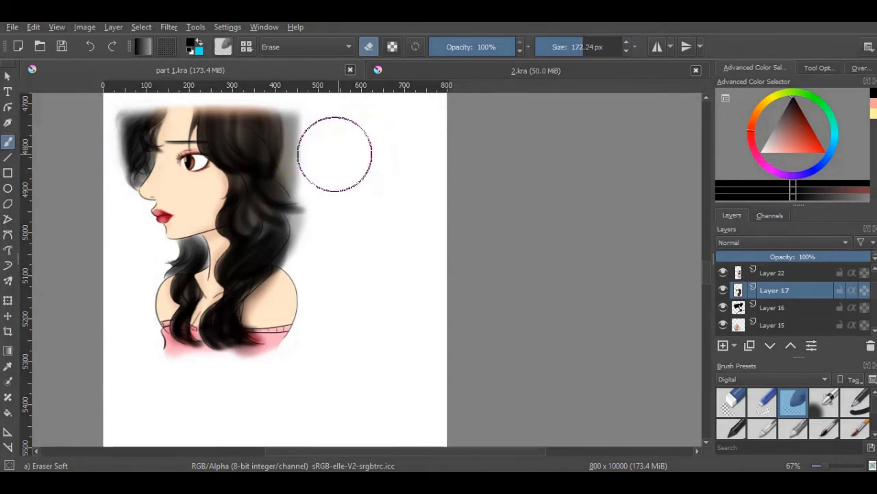
pyautogui.moveTo(337, 153)
pyautogui.mouseDown()
pyautogui.moveTo(314, 160)
pyautogui.moveTo(315, 118)
pyautogui.moveTo(317, 179)
pyautogui.moveTo(329, 176)
pyautogui.moveTo(318, 260)
pyautogui.moveTo(325, 201)
pyautogui.moveTo(328, 208)
pyautogui.moveTo(307, 112)
pyautogui.moveTo(323, 252)
pyautogui.moveTo(323, 234)
pyautogui.moveTo(342, 256)
pyautogui.moveTo(378, 389)
pyautogui.moveTo(341, 310)
pyautogui.moveTo(315, 219)
pyautogui.moveTo(306, 149)
pyautogui.moveTo(313, 113)
pyautogui.moveTo(312, 177)
pyautogui.moveTo(326, 145)
pyautogui.moveTo(423, 239)
pyautogui.mouseUp()
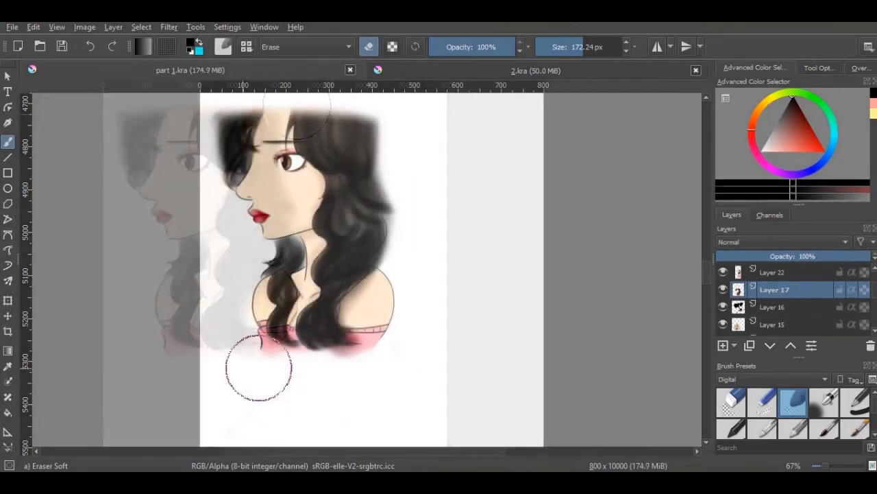
pyautogui.moveTo(258, 366)
pyautogui.mouseDown()
pyautogui.moveTo(411, 364)
pyautogui.moveTo(228, 371)
pyautogui.moveTo(321, 384)
pyautogui.moveTo(412, 378)
pyautogui.moveTo(260, 368)
pyautogui.mouseUp()
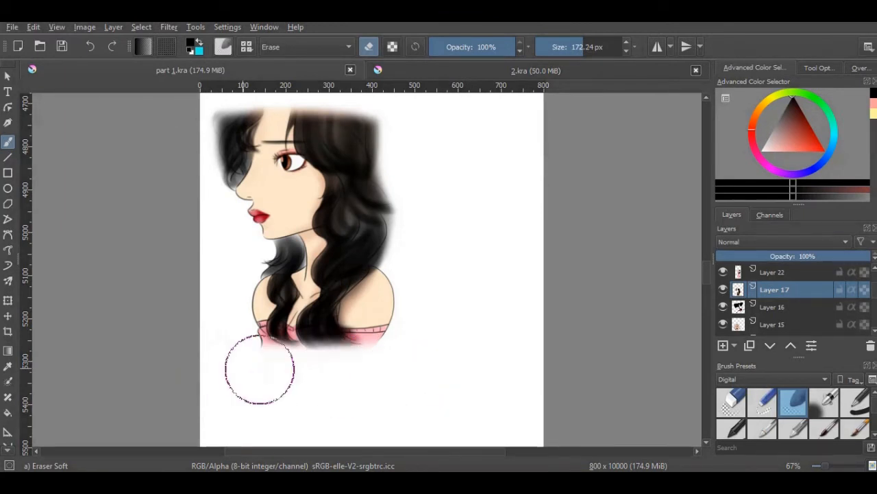
# Fade the shoulder and lower dress edges of the handbag figure on Layer 22 with the soft eraser, undoing an excess stroke
pyautogui.moveTo(706, 273)
pyautogui.mouseDown()
pyautogui.moveTo(709, 317)
pyautogui.moveTo(708, 307)
pyautogui.mouseUp()
pyautogui.click(758, 275)
pyautogui.moveTo(540, 195)
pyautogui.mouseDown()
pyautogui.moveTo(395, 143)
pyautogui.moveTo(495, 136)
pyautogui.moveTo(547, 146)
pyautogui.moveTo(360, 142)
pyautogui.moveTo(611, 220)
pyautogui.mouseUp()
pyautogui.moveTo(709, 307); pyautogui.dragTo(709, 307)
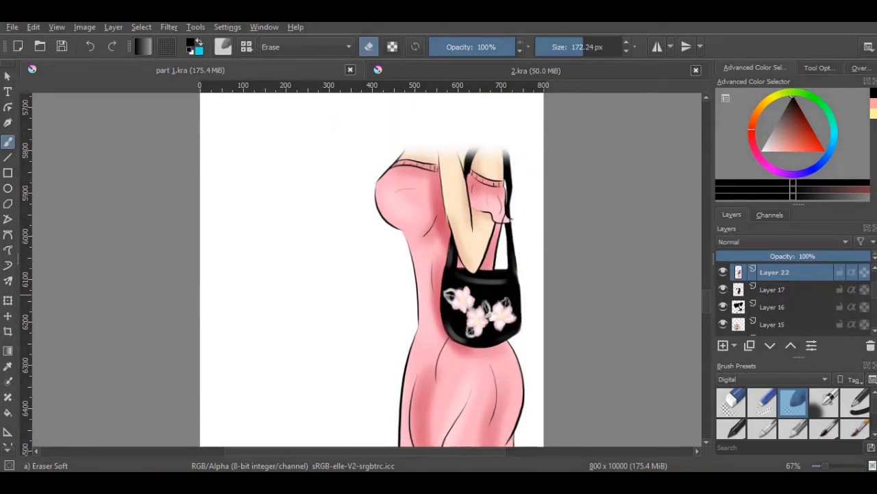
pyautogui.click(89, 46)
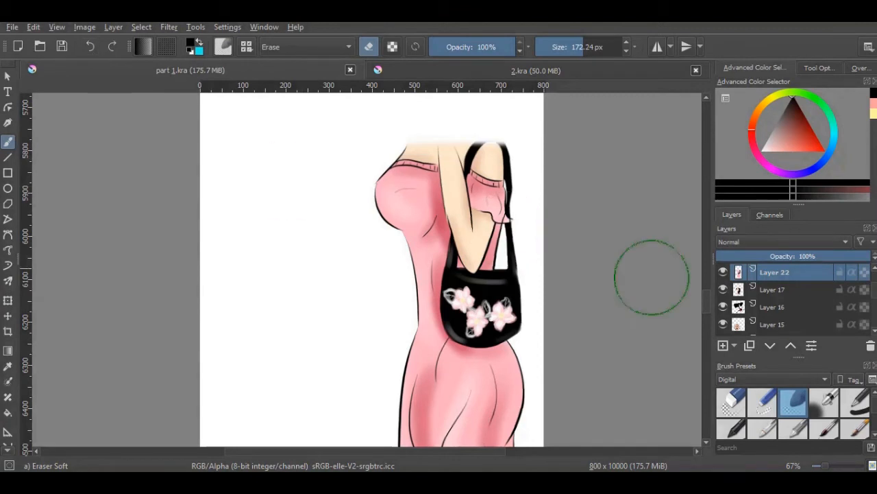
pyautogui.moveTo(705, 299); pyautogui.dragTo(706, 325)
pyautogui.moveTo(366, 309)
pyautogui.mouseDown()
pyautogui.moveTo(463, 325)
pyautogui.moveTo(536, 313)
pyautogui.moveTo(505, 325)
pyautogui.moveTo(403, 324)
pyautogui.moveTo(353, 308)
pyautogui.moveTo(464, 324)
pyautogui.moveTo(541, 310)
pyautogui.moveTo(484, 324)
pyautogui.moveTo(361, 315)
pyautogui.moveTo(501, 322)
pyautogui.moveTo(568, 317)
pyautogui.moveTo(366, 319)
pyautogui.moveTo(646, 294)
pyautogui.mouseUp()
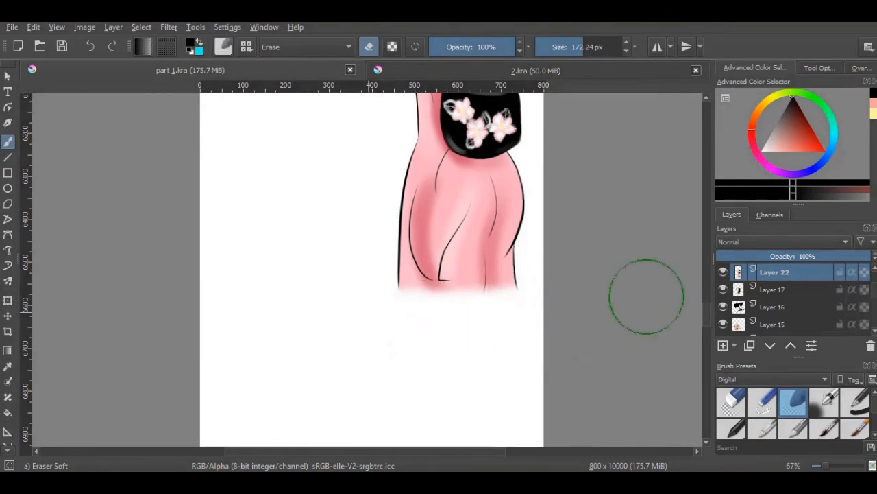
# Fade the cut-off end of the forearm holding the chocolate rabbit on Layer 11 with the 172.24 px soft eraser
pyautogui.moveTo(706, 317); pyautogui.dragTo(707, 341)
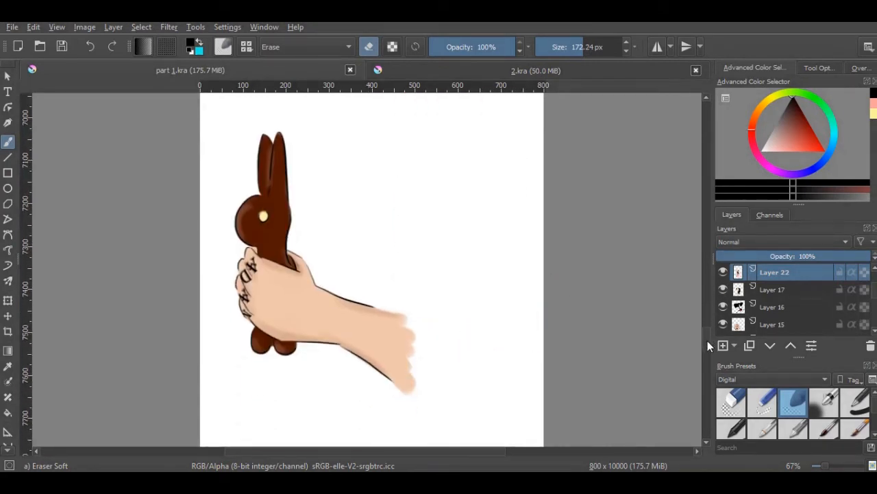
pyautogui.scroll(1, 867, 273)
pyautogui.click(823, 273)
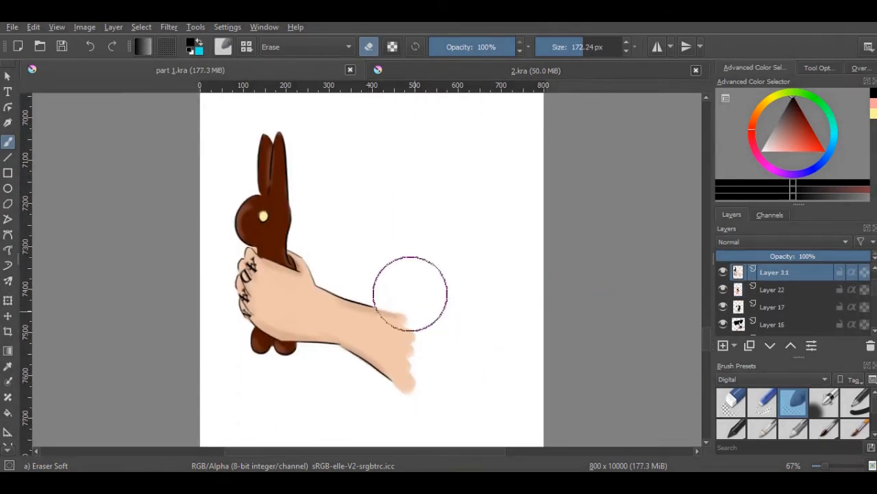
pyautogui.moveTo(409, 290)
pyautogui.mouseDown()
pyautogui.moveTo(425, 399)
pyautogui.moveTo(396, 255)
pyautogui.moveTo(422, 312)
pyautogui.moveTo(429, 379)
pyautogui.moveTo(399, 259)
pyautogui.moveTo(446, 408)
pyautogui.mouseUp()
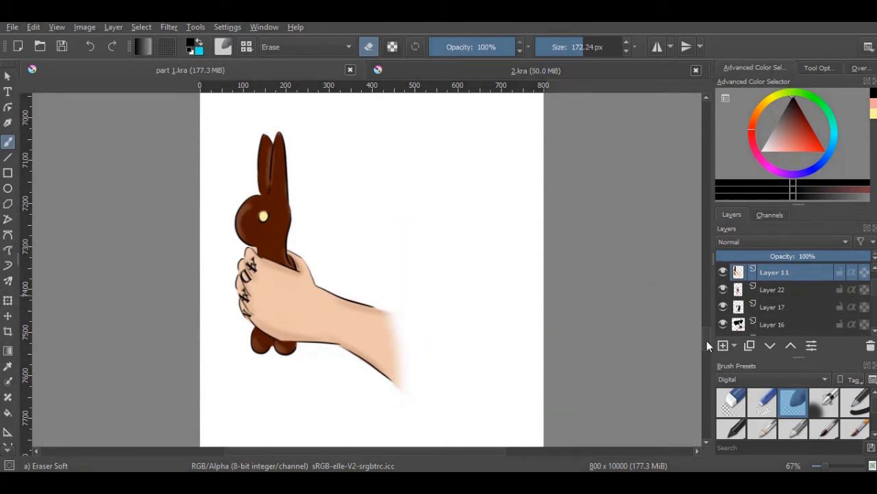
# Fade the lower chest and shirt edges of the dark-haired man's portrait on its Layer 12 with the soft eraser
pyautogui.moveTo(706, 340); pyautogui.dragTo(708, 364)
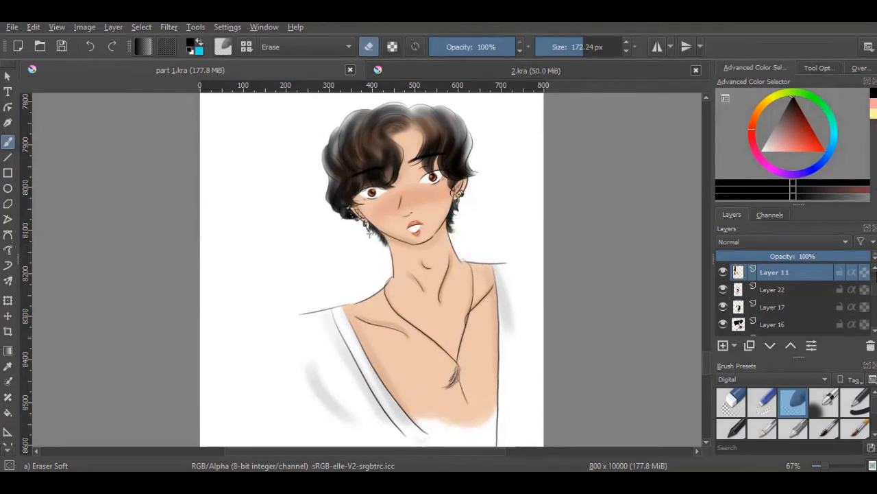
pyautogui.scroll(1, 809, 274)
pyautogui.click(809, 273)
pyautogui.moveTo(527, 406)
pyautogui.mouseDown()
pyautogui.moveTo(383, 440)
pyautogui.moveTo(549, 388)
pyautogui.moveTo(468, 456)
pyautogui.mouseUp()
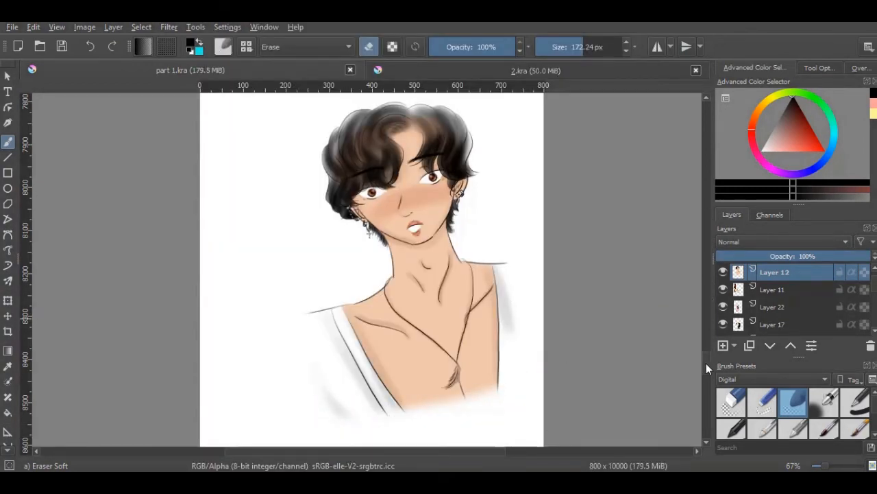
# Fade the lower edge of the pink top in the woman's front-facing portrait on Layer 20 with the soft eraser
pyautogui.moveTo(706, 363); pyautogui.dragTo(712, 391)
pyautogui.scroll(1, 809, 281)
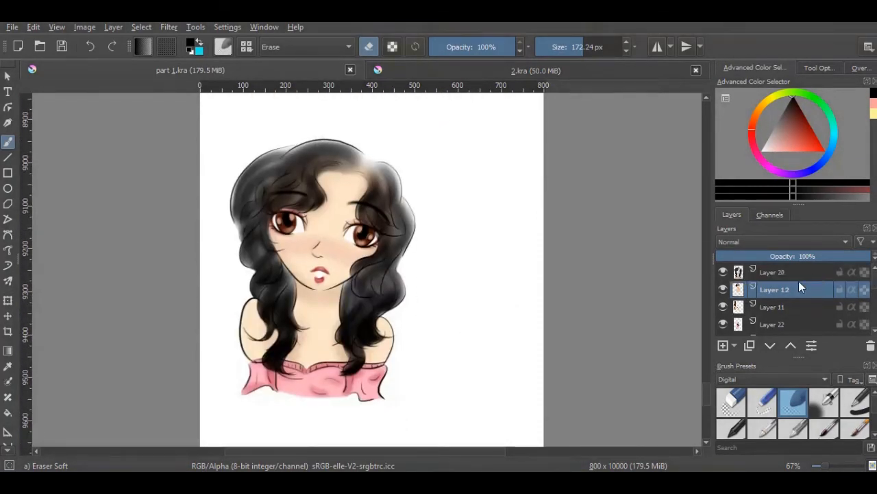
pyautogui.click(761, 273)
pyautogui.moveTo(321, 414)
pyautogui.mouseDown()
pyautogui.moveTo(223, 409)
pyautogui.moveTo(388, 420)
pyautogui.moveTo(229, 406)
pyautogui.moveTo(402, 412)
pyautogui.moveTo(231, 406)
pyautogui.moveTo(386, 412)
pyautogui.moveTo(288, 413)
pyautogui.mouseUp()
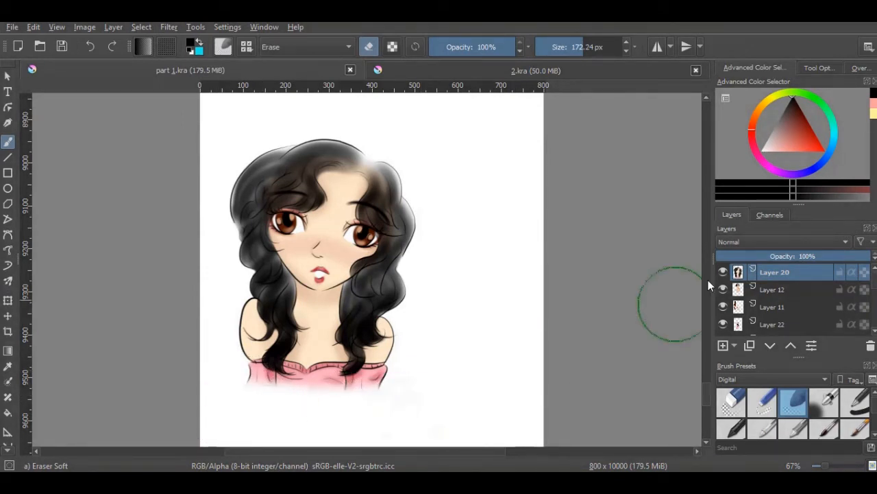
# Review the strip from its lower end back up to the tree scene, viewing it at 17% zoom
pyautogui.scroll(-5, 707, 388)
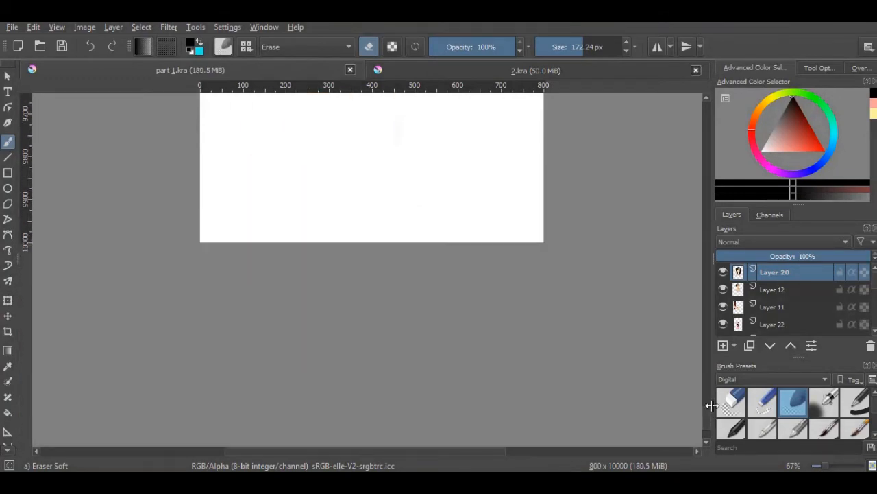
pyautogui.scroll(8, 712, 380)
pyautogui.moveTo(717, 371); pyautogui.dragTo(715, 169)
pyautogui.click(876, 333)
pyautogui.click(876, 334)
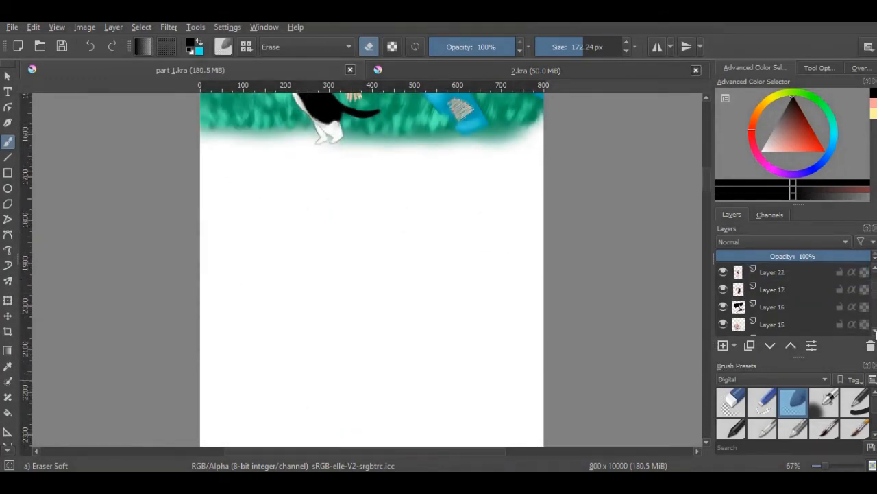
pyautogui.moveTo(838, 467); pyautogui.dragTo(814, 467)
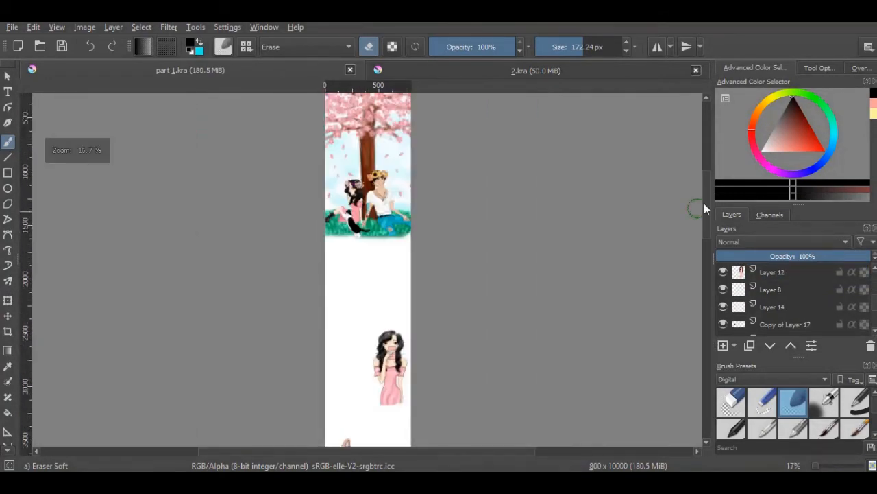
pyautogui.moveTo(704, 203)
pyautogui.mouseDown()
pyautogui.moveTo(704, 353)
pyautogui.moveTo(717, 190)
pyautogui.moveTo(716, 204)
pyautogui.mouseUp()
# Choose the Airbrush Soft preset at 600 px and set a light pink painting colour after trying pale blue
pyautogui.click(825, 403)
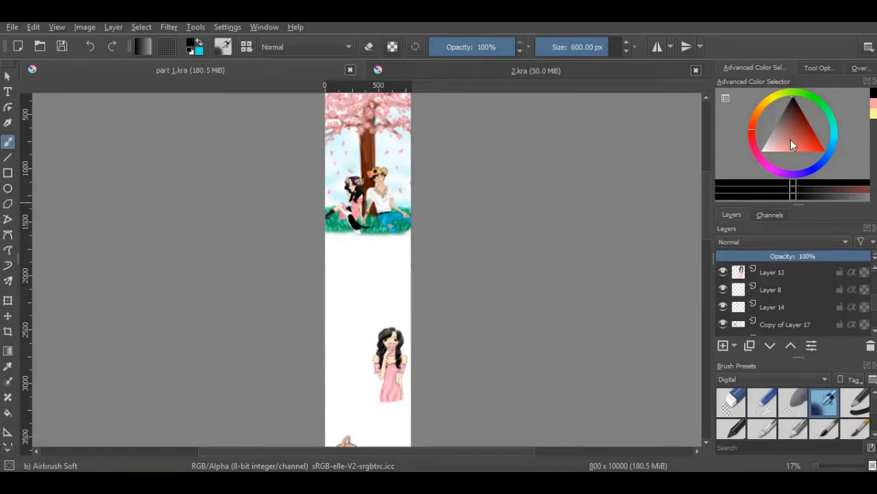
pyautogui.moveTo(791, 140); pyautogui.dragTo(784, 166)
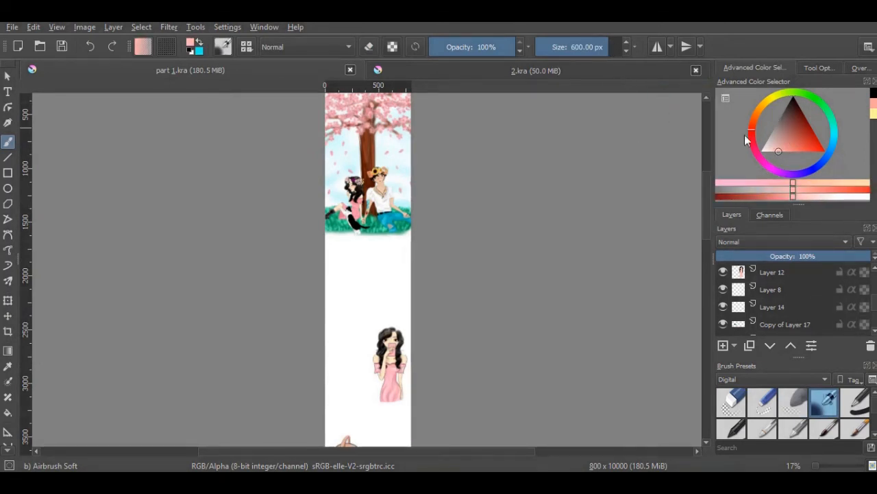
pyautogui.click(836, 140)
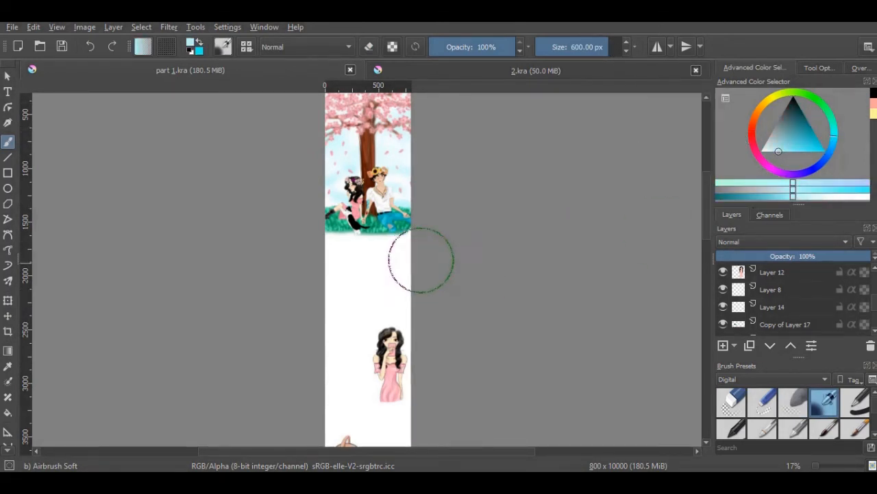
pyautogui.moveTo(782, 139)
pyautogui.mouseDown()
pyautogui.moveTo(771, 141)
pyautogui.moveTo(775, 147)
pyautogui.mouseUp()
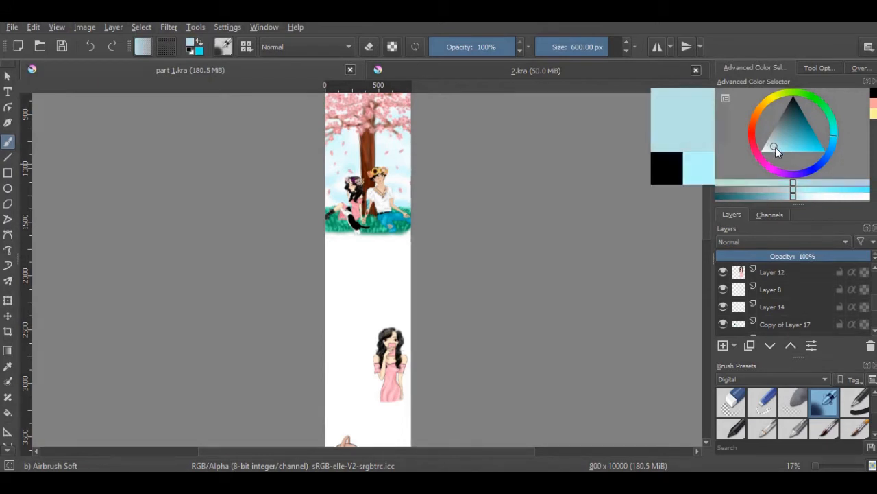
pyautogui.click(784, 141)
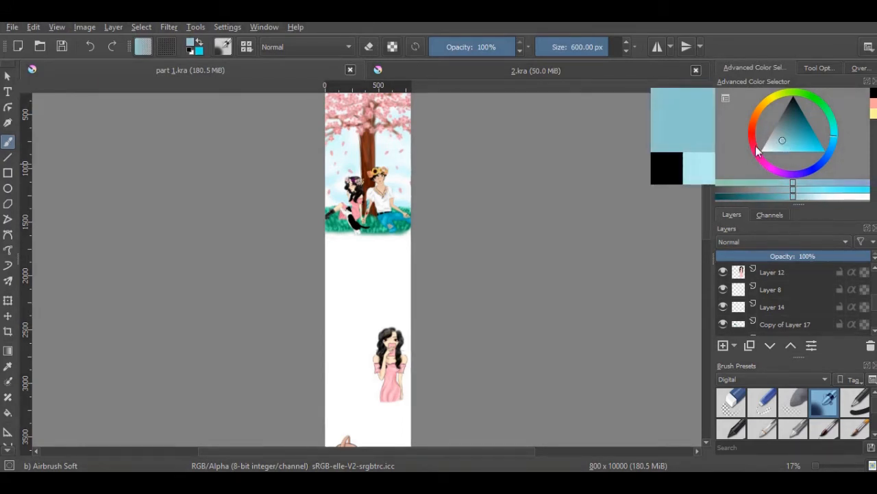
pyautogui.click(752, 152)
pyautogui.click(774, 155)
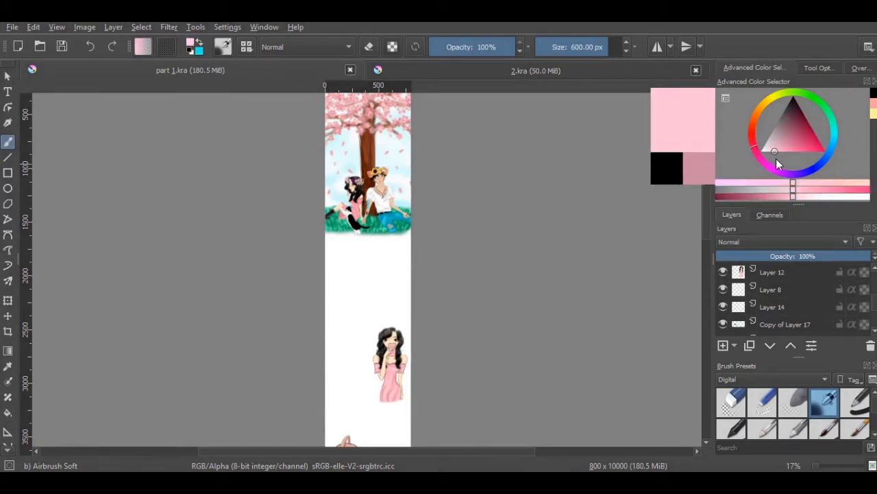
pyautogui.click(749, 146)
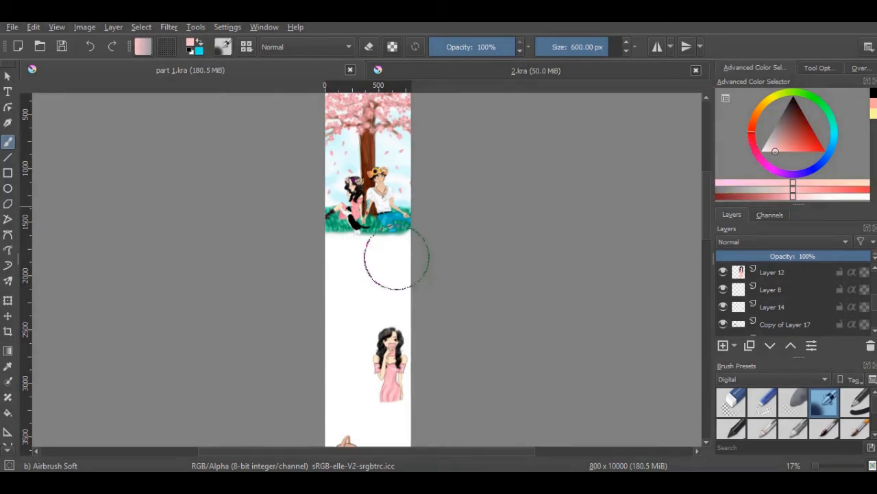
pyautogui.moveTo(409, 303)
pyautogui.mouseDown()
pyautogui.moveTo(361, 306)
pyautogui.moveTo(341, 373)
pyautogui.moveTo(481, 420)
pyautogui.mouseUp()
pyautogui.moveTo(708, 215); pyautogui.dragTo(707, 236)
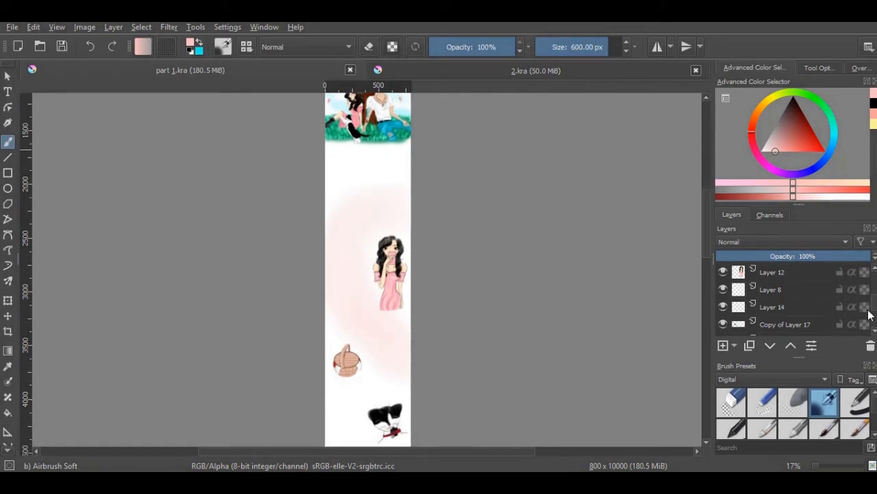
pyautogui.scroll(-5, 875, 312)
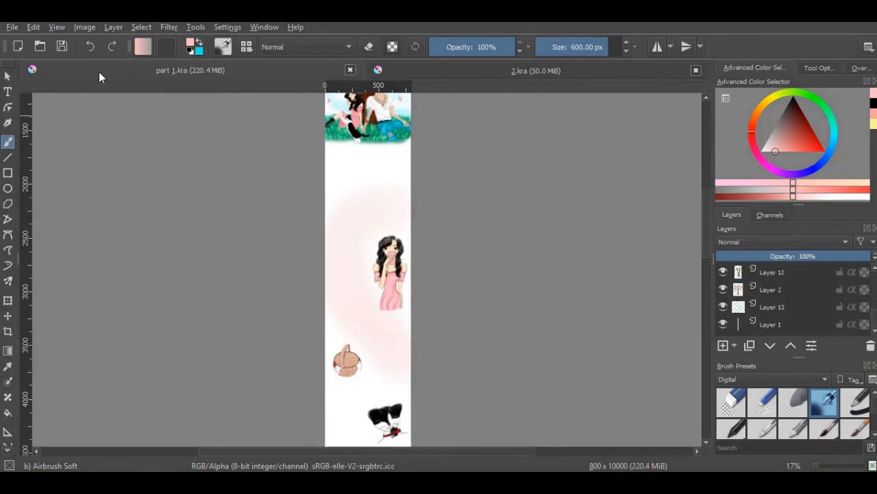
pyautogui.click(90, 47)
# Airbrush a soft light pink background on Layer 13 behind the drawings, from below the tree scene to the strip's lower end
pyautogui.click(779, 307)
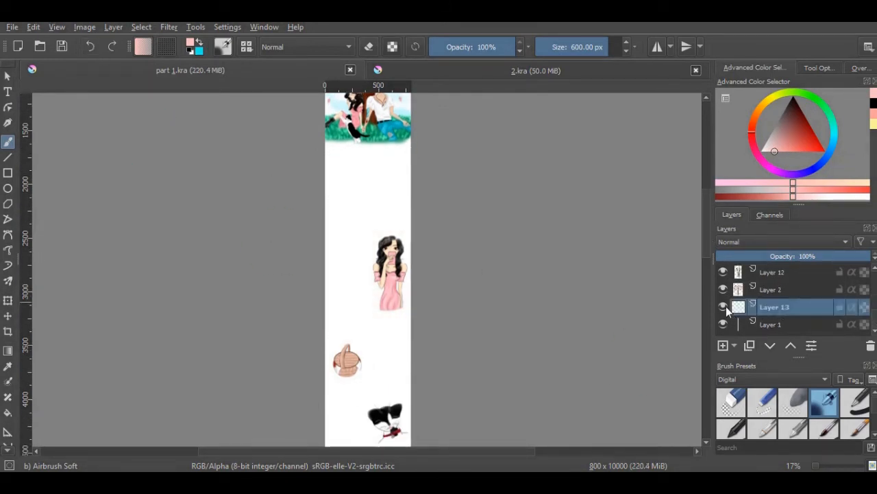
pyautogui.moveTo(391, 172)
pyautogui.mouseDown()
pyautogui.moveTo(347, 208)
pyautogui.moveTo(368, 304)
pyautogui.mouseUp()
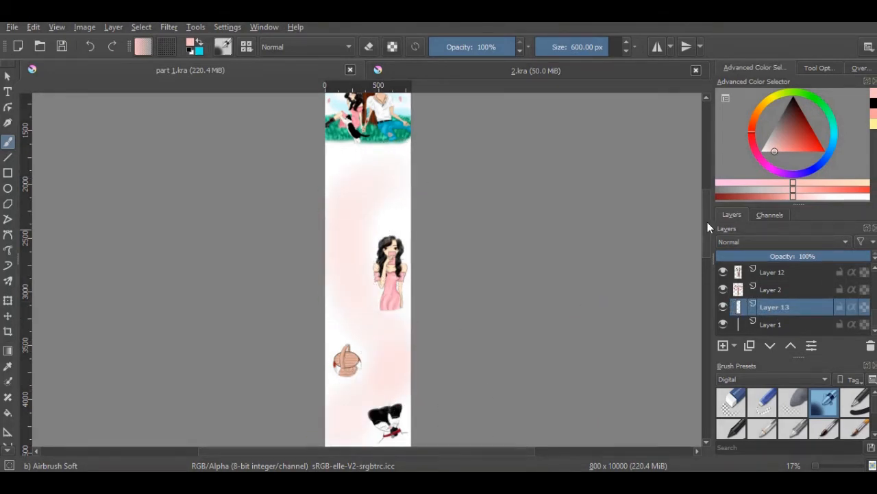
pyautogui.moveTo(707, 222); pyautogui.dragTo(707, 257)
pyautogui.moveTo(354, 290)
pyautogui.mouseDown()
pyautogui.moveTo(405, 332)
pyautogui.moveTo(394, 394)
pyautogui.moveTo(336, 419)
pyautogui.mouseUp()
pyautogui.moveTo(708, 266); pyautogui.dragTo(708, 307)
pyautogui.moveTo(345, 276)
pyautogui.mouseDown()
pyautogui.moveTo(367, 315)
pyautogui.moveTo(358, 316)
pyautogui.moveTo(351, 292)
pyautogui.moveTo(319, 392)
pyautogui.mouseUp()
pyautogui.moveTo(708, 293); pyautogui.dragTo(709, 306)
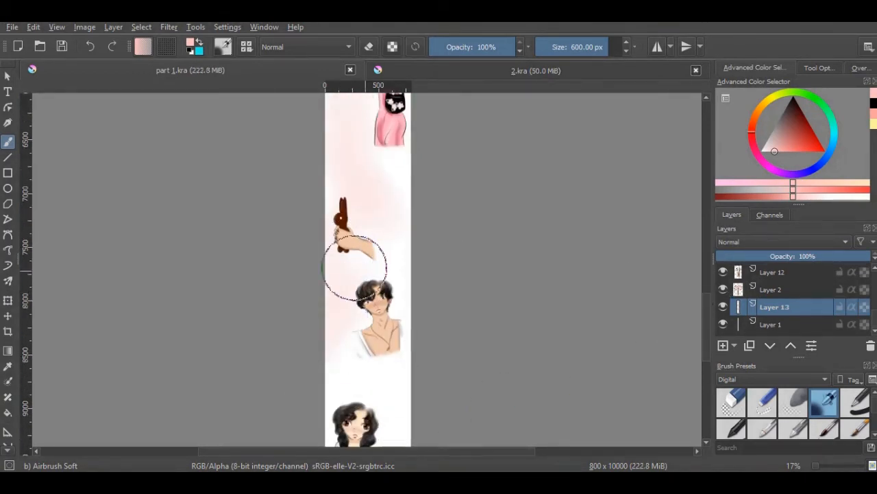
pyautogui.moveTo(355, 268); pyautogui.dragTo(387, 287)
pyautogui.moveTo(708, 320); pyautogui.dragTo(707, 344)
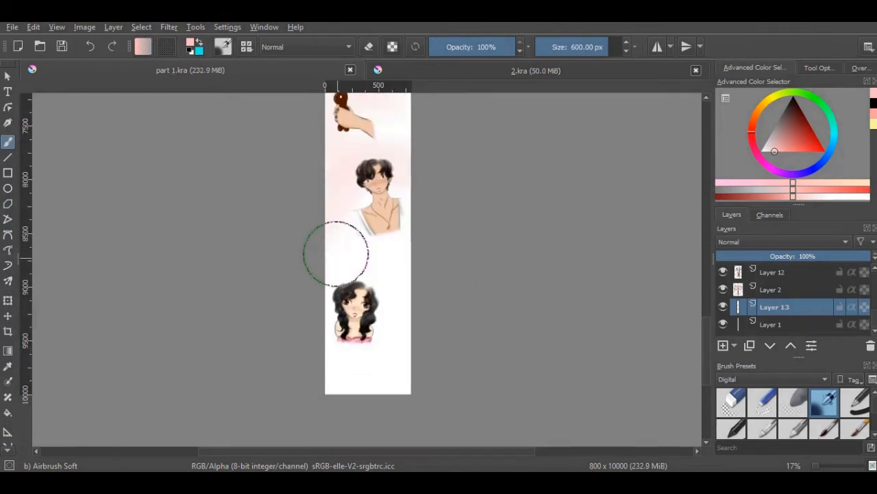
pyautogui.moveTo(335, 253)
pyautogui.mouseDown()
pyautogui.moveTo(382, 274)
pyautogui.moveTo(415, 318)
pyautogui.moveTo(396, 378)
pyautogui.moveTo(424, 375)
pyautogui.moveTo(344, 386)
pyautogui.mouseUp()
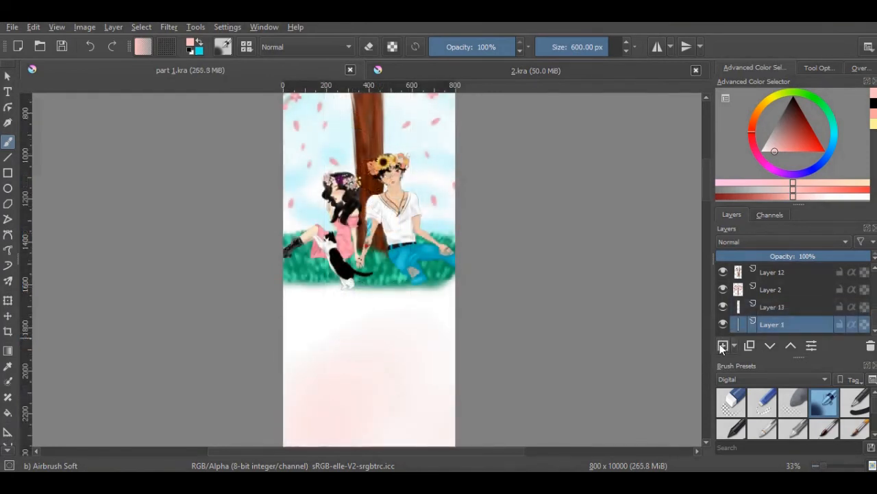
# Add a new layer beneath Layer 13 and sample a dark green from the lower edge of the grass
pyautogui.click(722, 346)
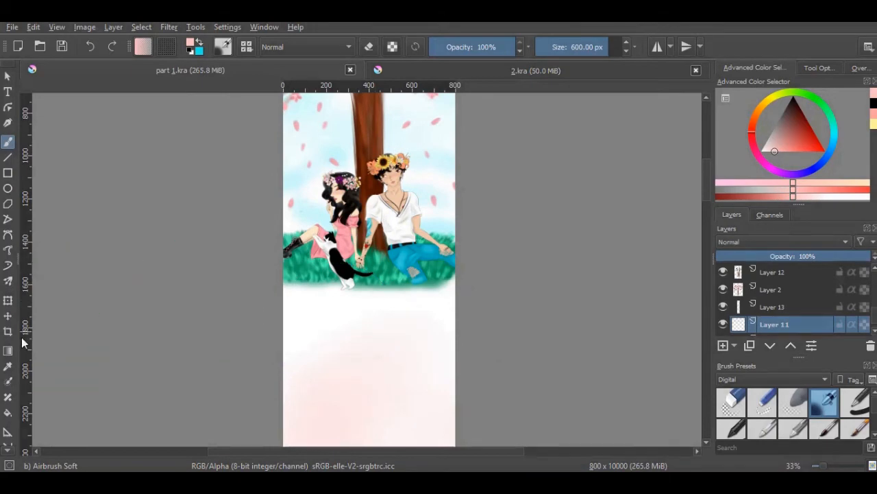
pyautogui.click(9, 369)
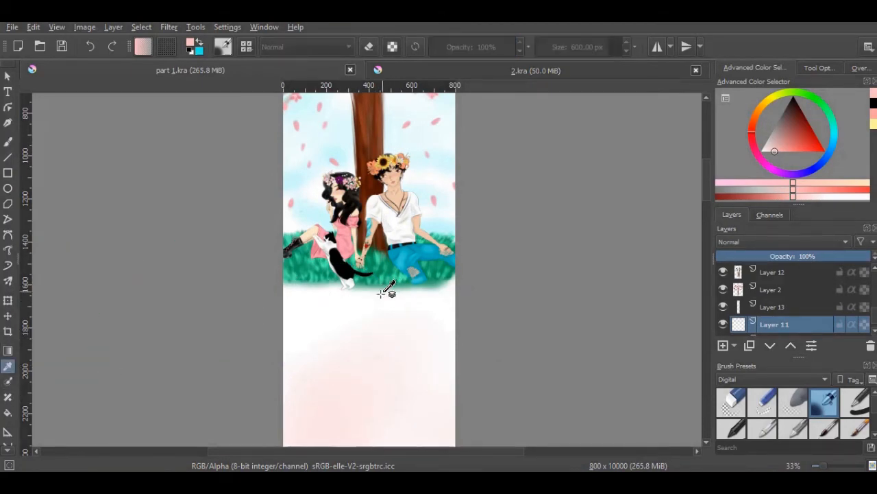
pyautogui.moveTo(823, 465); pyautogui.dragTo(833, 465)
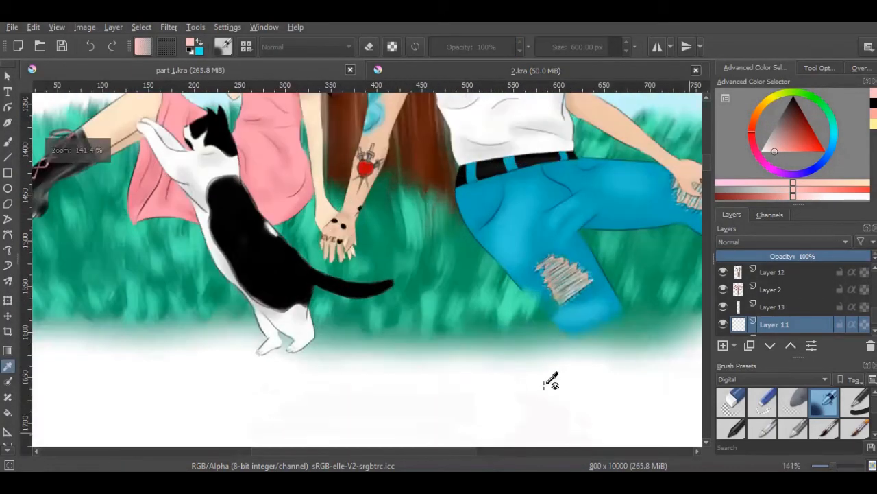
pyautogui.click(345, 318)
pyautogui.moveTo(350, 317); pyautogui.dragTo(361, 310)
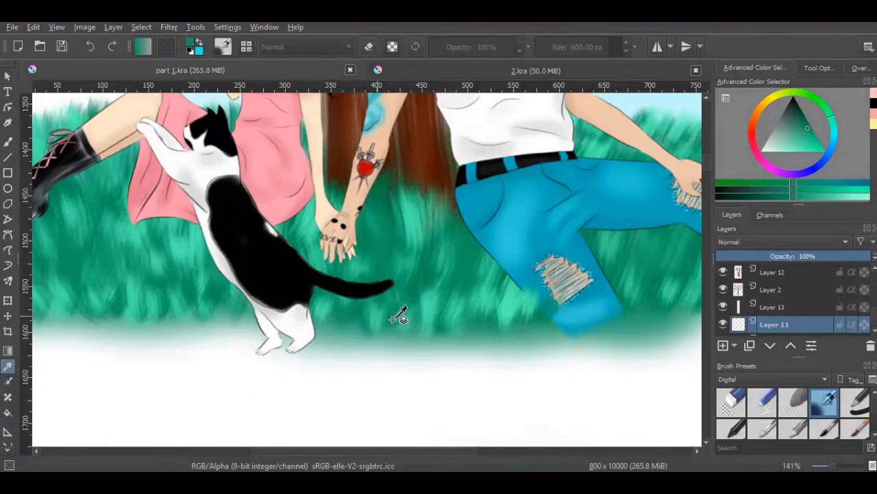
# Extend the grass below the couple with a full-width dark green band, using the soft airbrush at about 464 px
pyautogui.moveTo(833, 466); pyautogui.dragTo(814, 465)
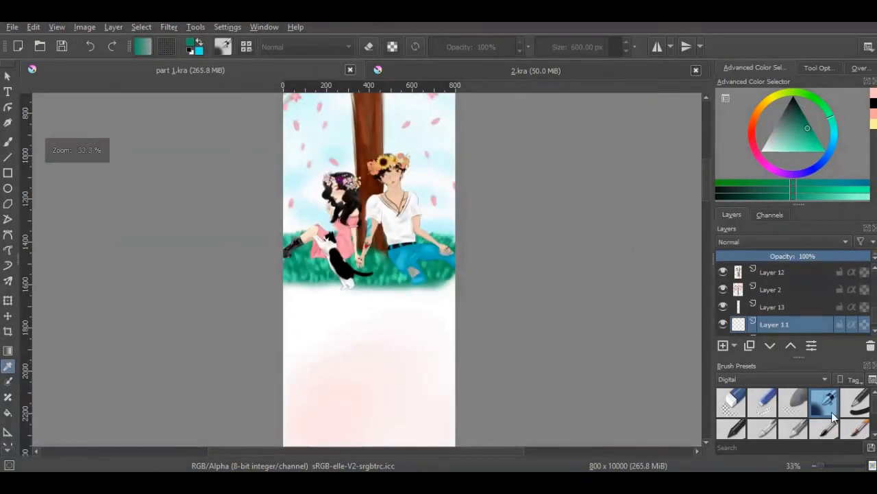
pyautogui.click(8, 142)
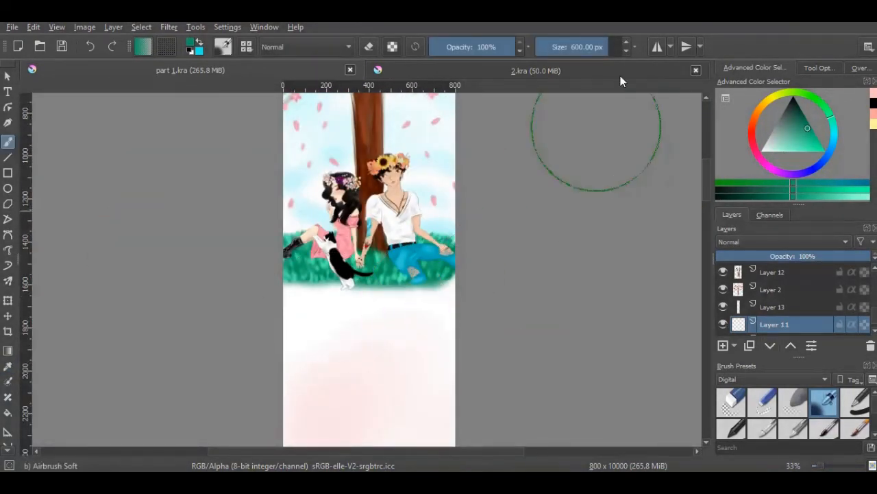
pyautogui.moveTo(608, 48); pyautogui.dragTo(595, 58)
pyautogui.moveTo(485, 283)
pyautogui.mouseDown()
pyautogui.moveTo(438, 297)
pyautogui.moveTo(327, 303)
pyautogui.moveTo(253, 295)
pyautogui.moveTo(473, 294)
pyautogui.mouseUp()
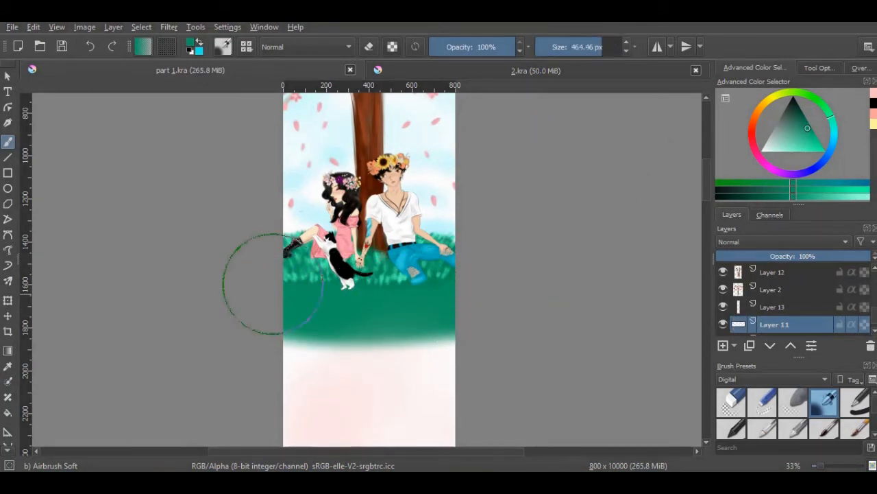
# Shade the upper part of the green band with a slightly darker green, using the airbrush at about 353 px
pyautogui.moveTo(825, 470); pyautogui.dragTo(829, 466)
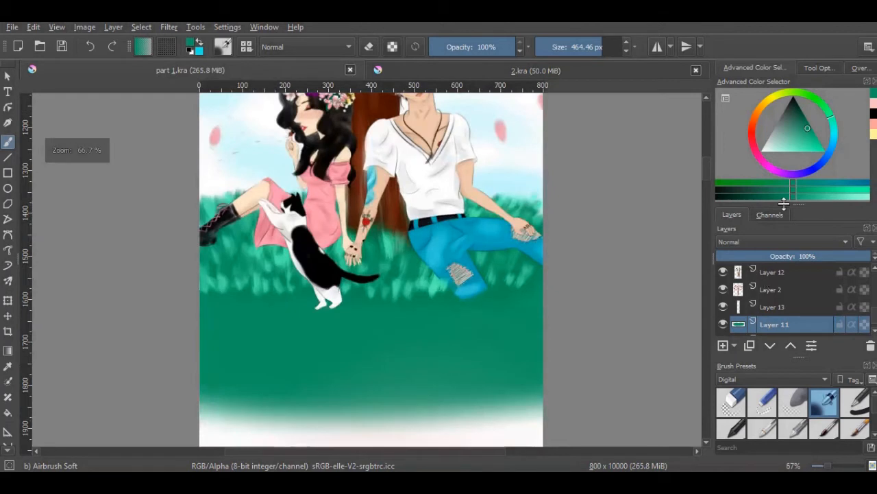
pyautogui.click(808, 124)
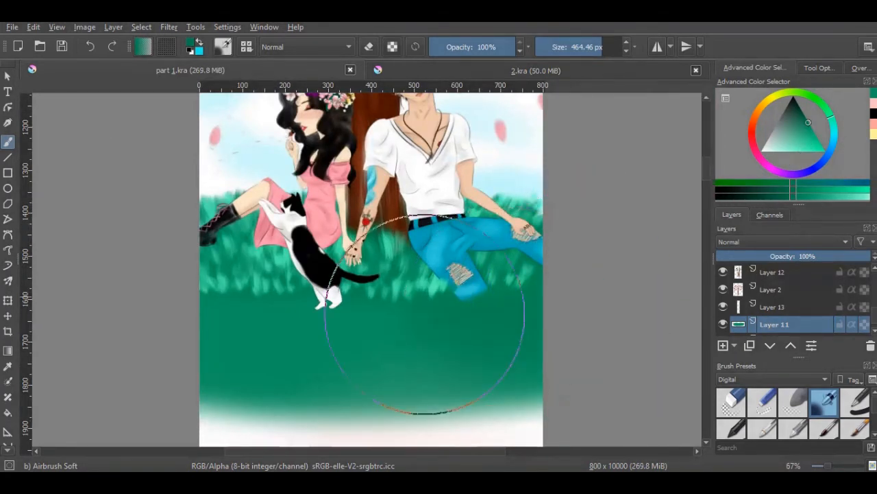
pyautogui.click(595, 46)
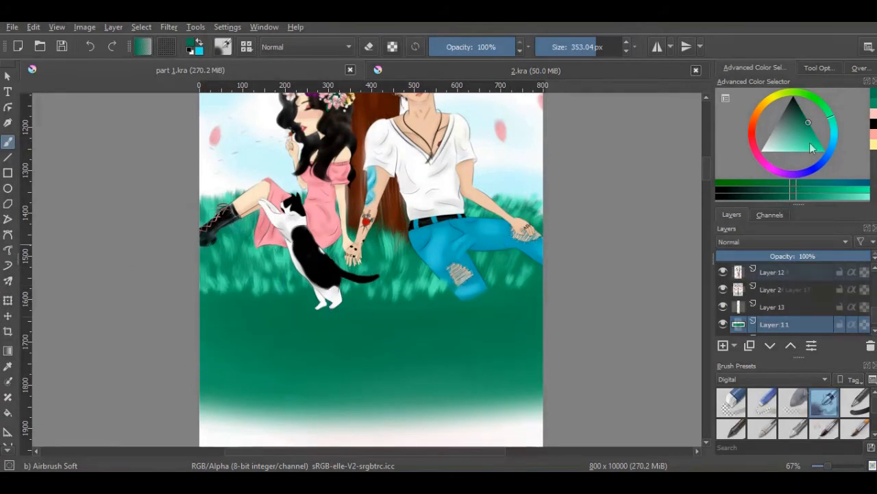
# Add an empty layer above Layer 14 and choose the Bristles-3 Large Smooth preset from all presets at about 67 px
pyautogui.scroll(-2, 825, 404)
pyautogui.scroll(2, 781, 274)
pyautogui.click(781, 272)
pyautogui.click(724, 346)
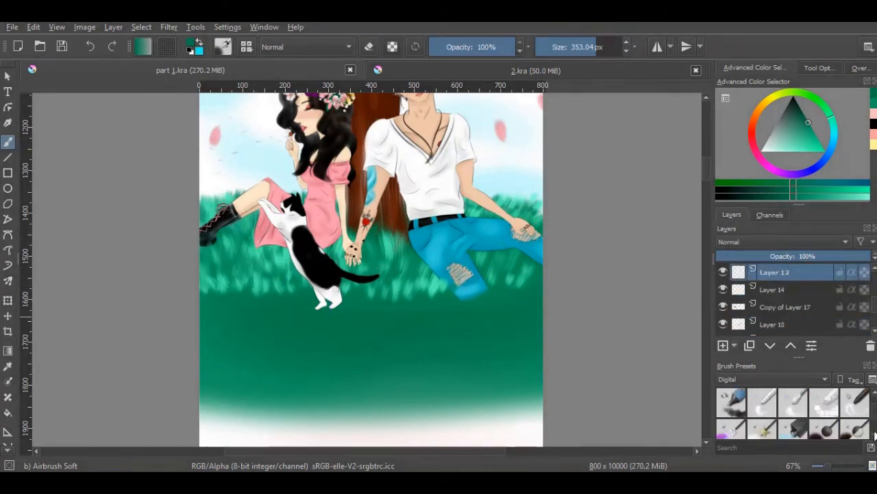
pyautogui.click(782, 379)
pyautogui.click(785, 373)
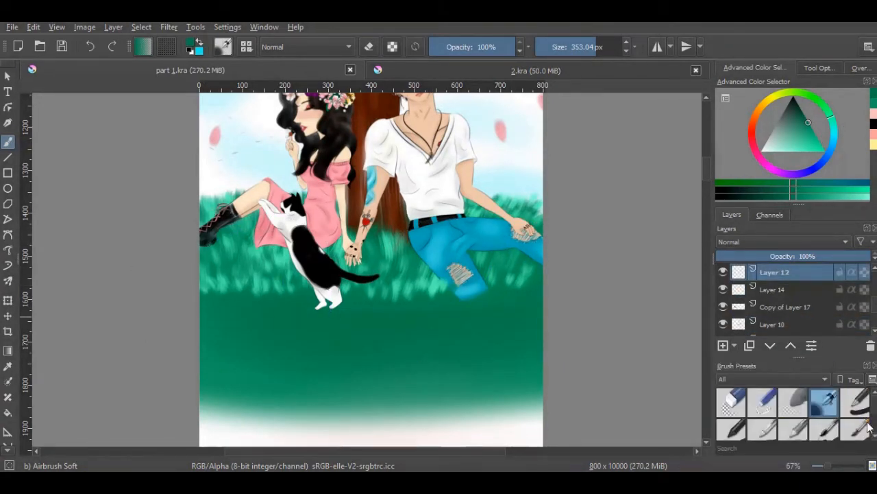
pyautogui.scroll(-4, 826, 415)
pyautogui.click(825, 427)
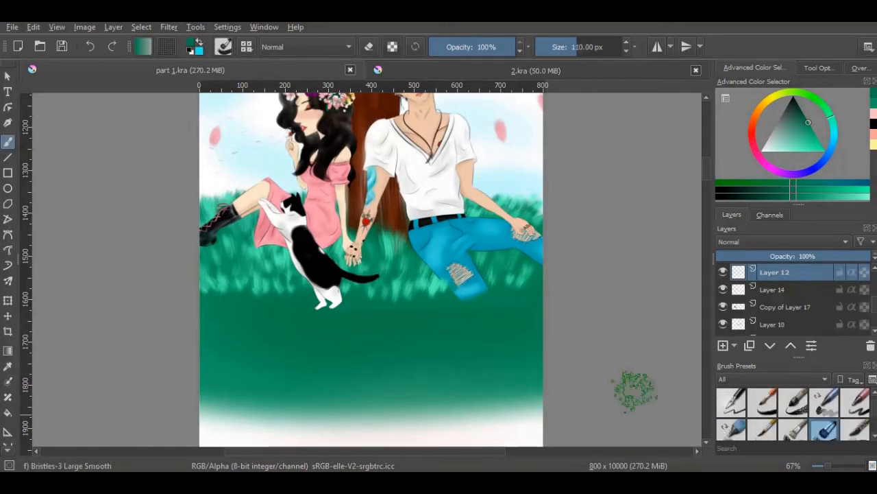
pyautogui.click(571, 49)
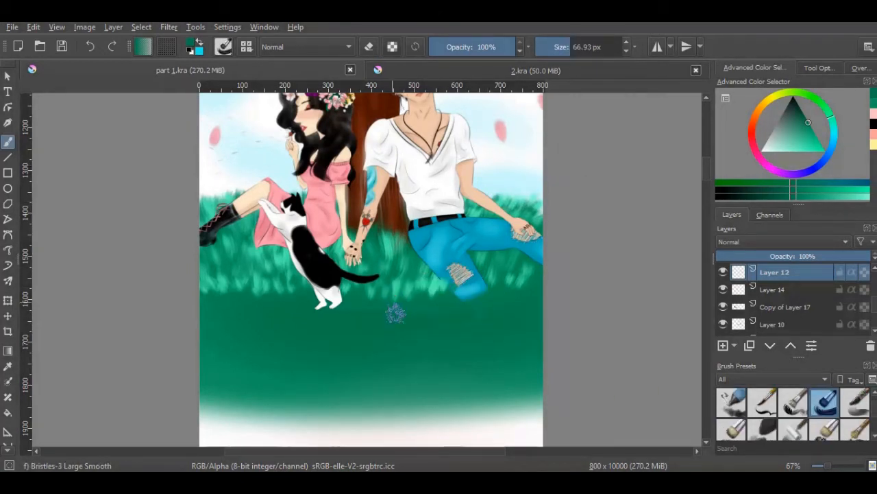
# Try painting grass blades over the top of the green band, also in a lighter green, and undo the last strokes
pyautogui.moveTo(463, 293); pyautogui.dragTo(515, 297)
pyautogui.click(811, 140)
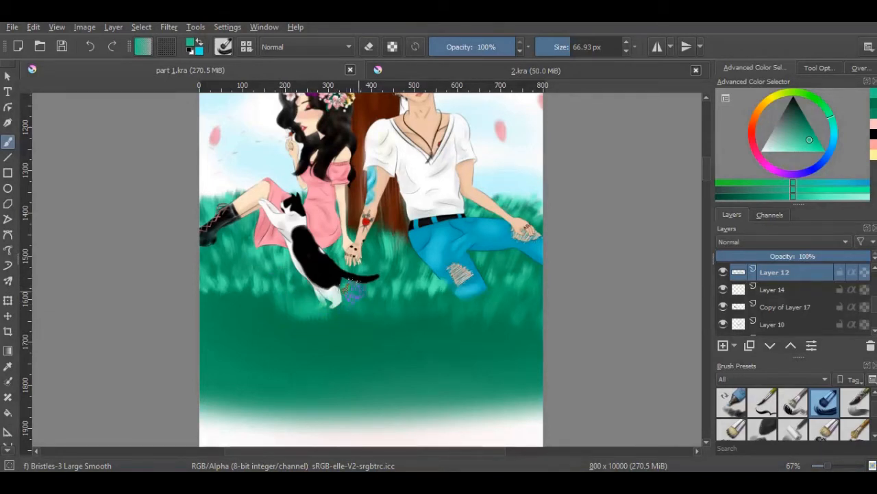
pyautogui.click(87, 48)
pyautogui.click(87, 49)
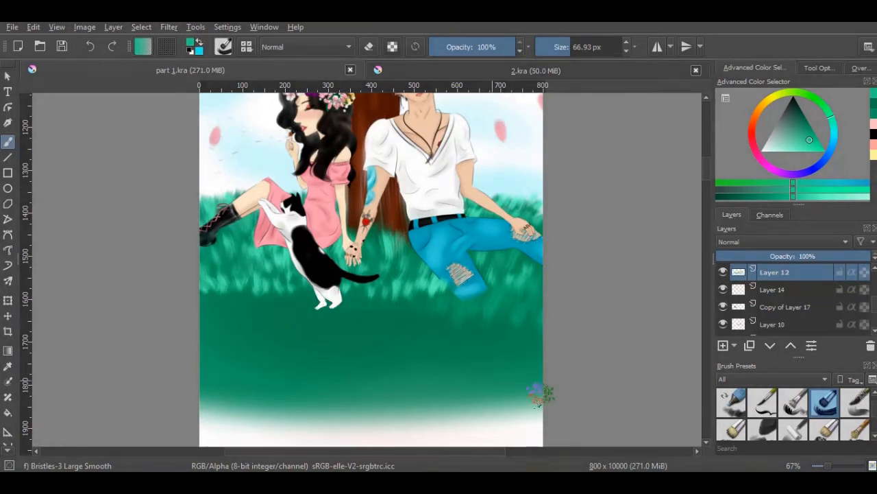
# Erase the remaining painted grass blades from the new layer with Eraser Circle at about 451 px
pyautogui.moveTo(874, 412); pyautogui.dragTo(874, 395)
pyautogui.click(728, 401)
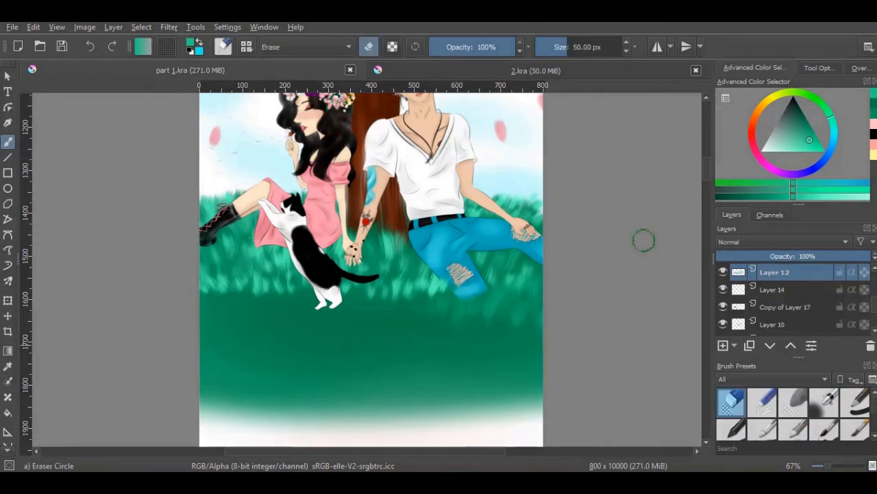
pyautogui.click(600, 47)
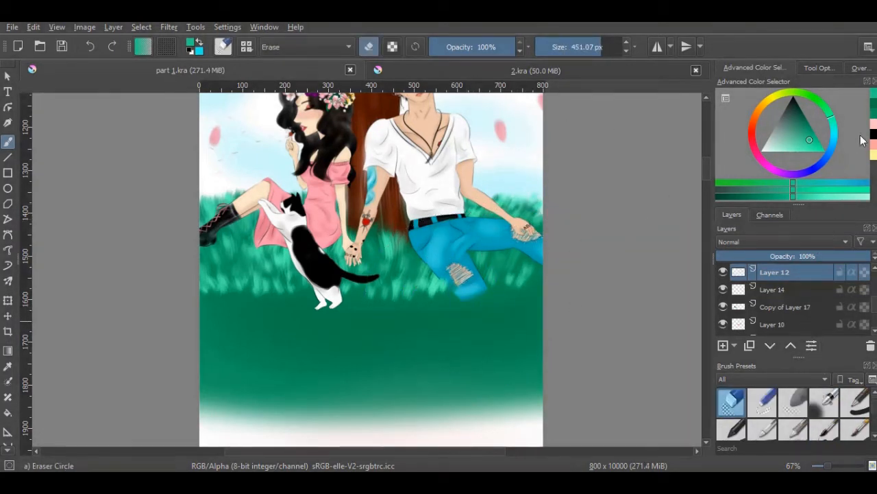
# Return to light pink and the Airbrush Soft preset, select Layer 13, and toggle Layers 13 and 11 to check their contents
pyautogui.click(874, 143)
pyautogui.click(828, 406)
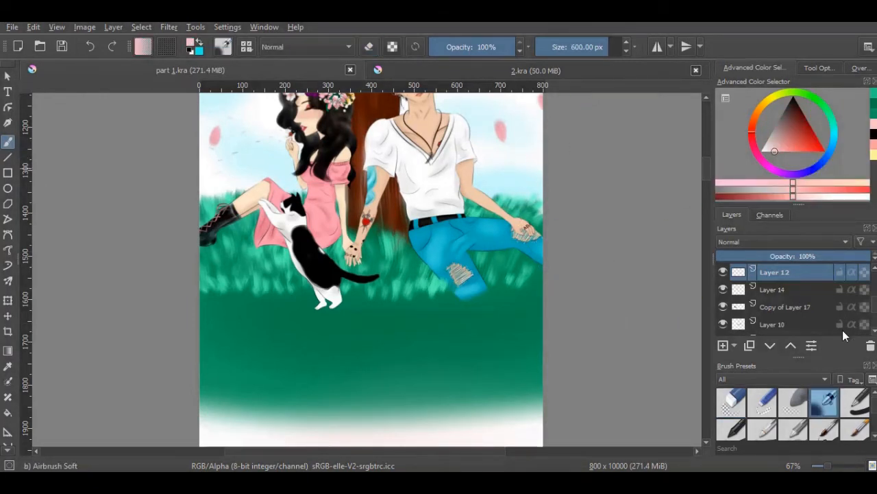
pyautogui.scroll(-2, 874, 333)
pyautogui.scroll(-1, 875, 332)
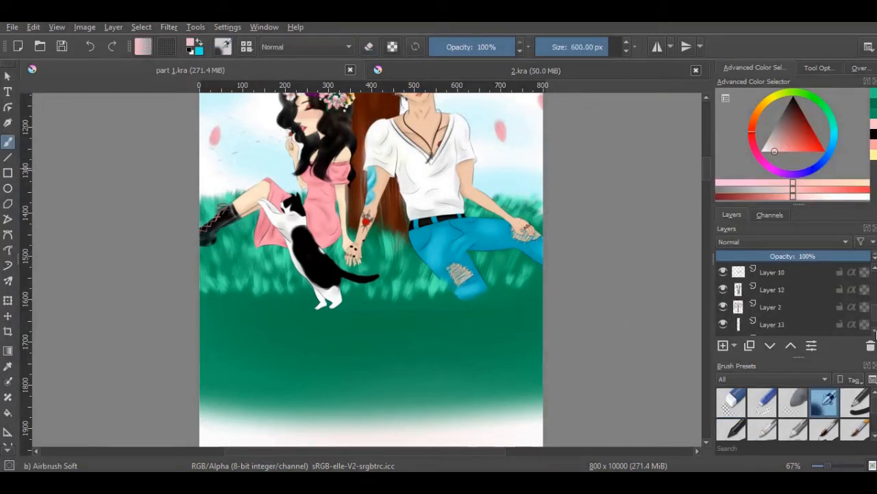
pyautogui.click(784, 322)
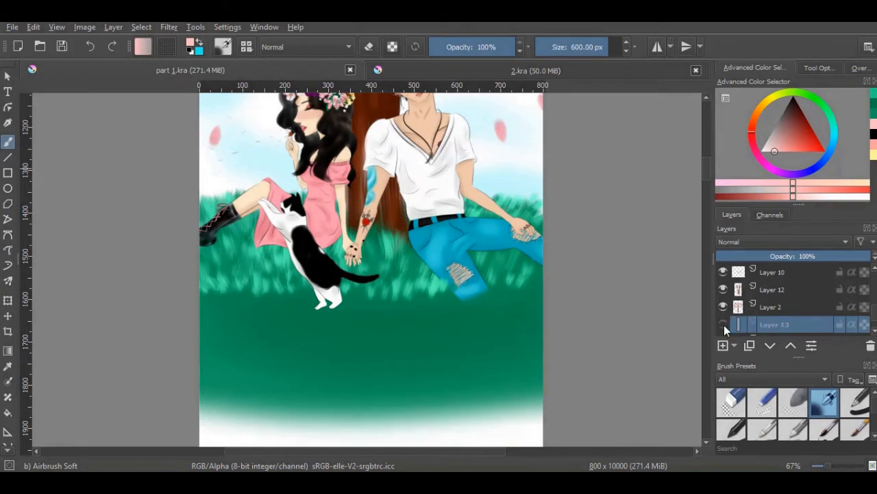
pyautogui.click(723, 323)
pyautogui.click(723, 323)
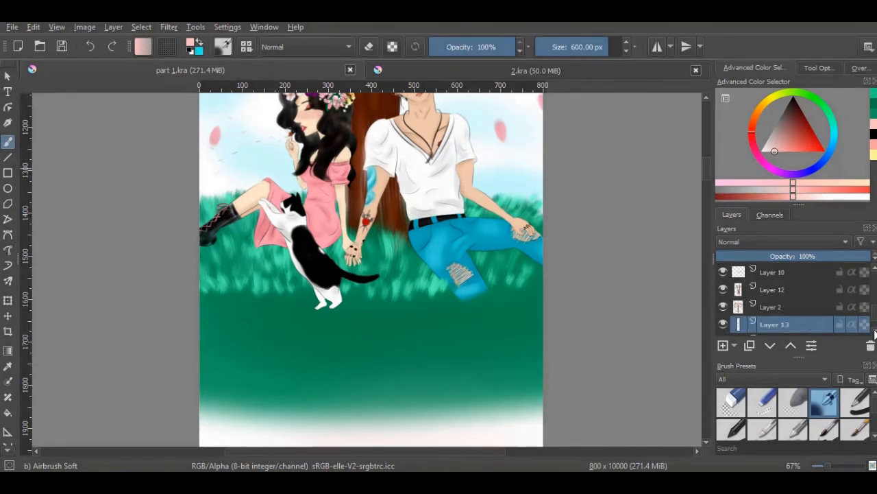
pyautogui.scroll(-2, 875, 332)
pyautogui.click(723, 307)
pyautogui.click(723, 307)
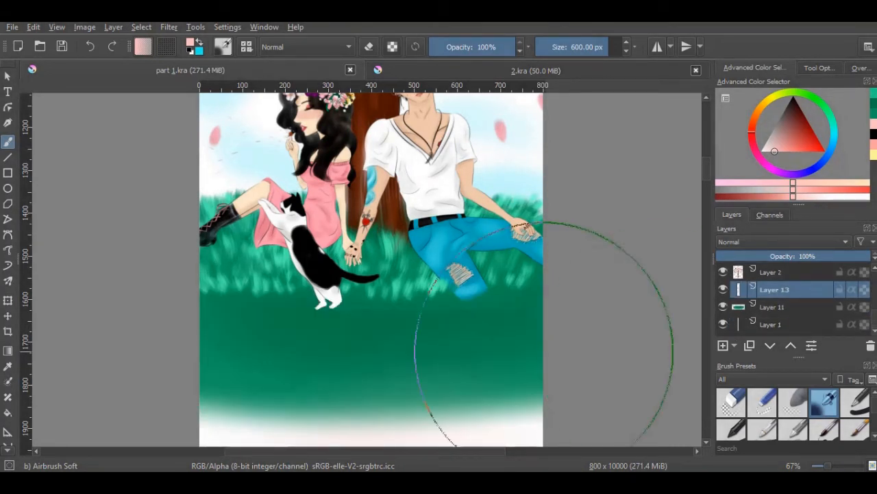
# Blend the green band into the background by airbrushing light pink over its lower part and the area below at about 342 px
pyautogui.scroll(-3, 669, 185)
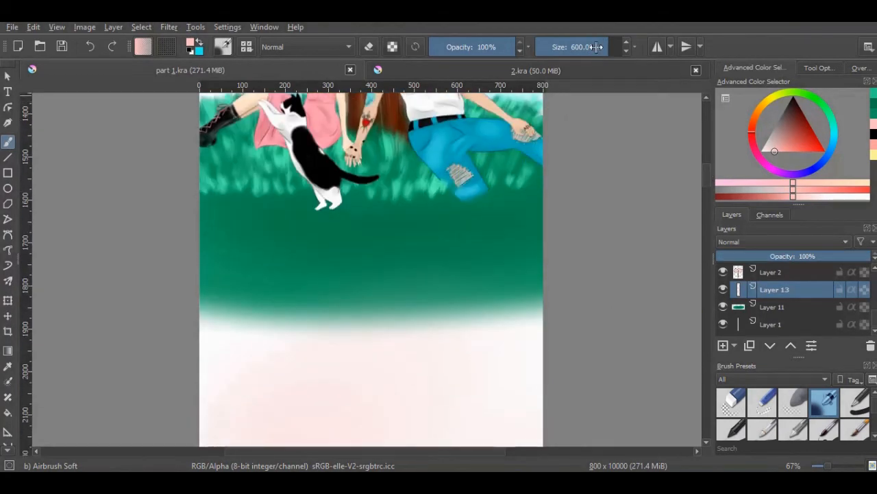
pyautogui.moveTo(596, 46); pyautogui.dragTo(581, 47)
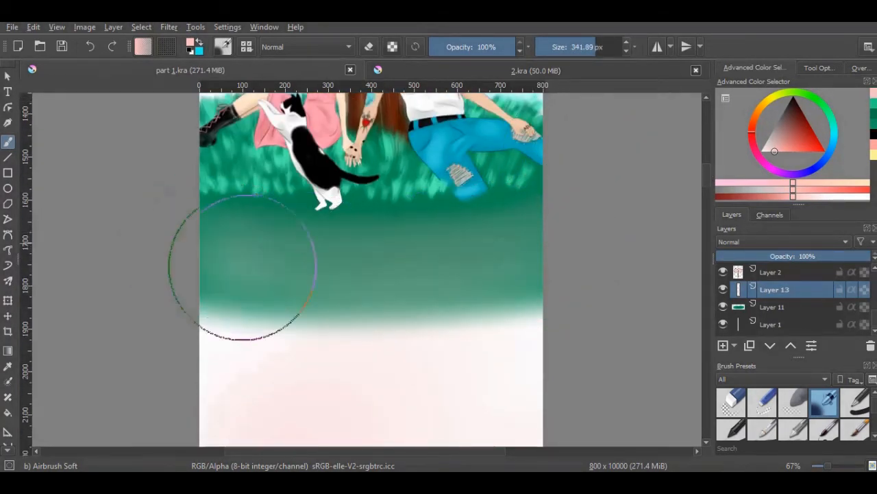
pyautogui.moveTo(243, 268)
pyautogui.mouseDown()
pyautogui.moveTo(562, 284)
pyautogui.moveTo(131, 274)
pyautogui.moveTo(635, 265)
pyautogui.moveTo(143, 273)
pyautogui.moveTo(630, 251)
pyautogui.moveTo(172, 235)
pyautogui.moveTo(521, 226)
pyautogui.mouseUp()
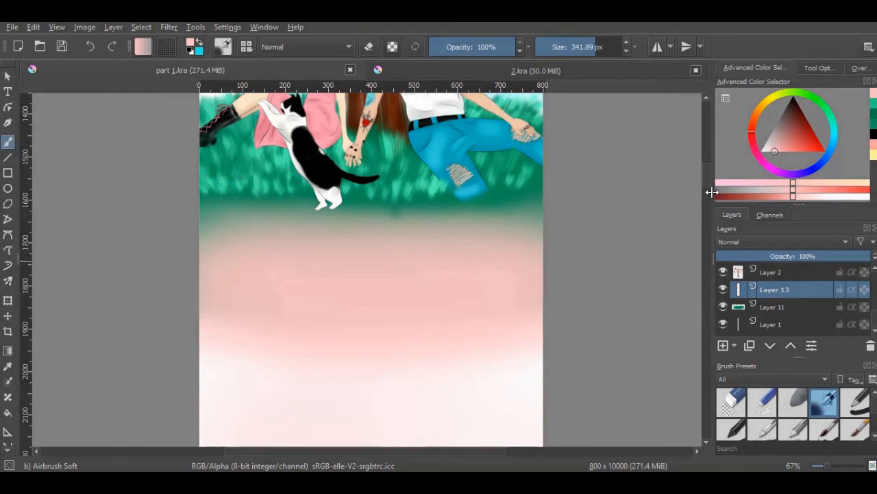
pyautogui.scroll(-5, 710, 189)
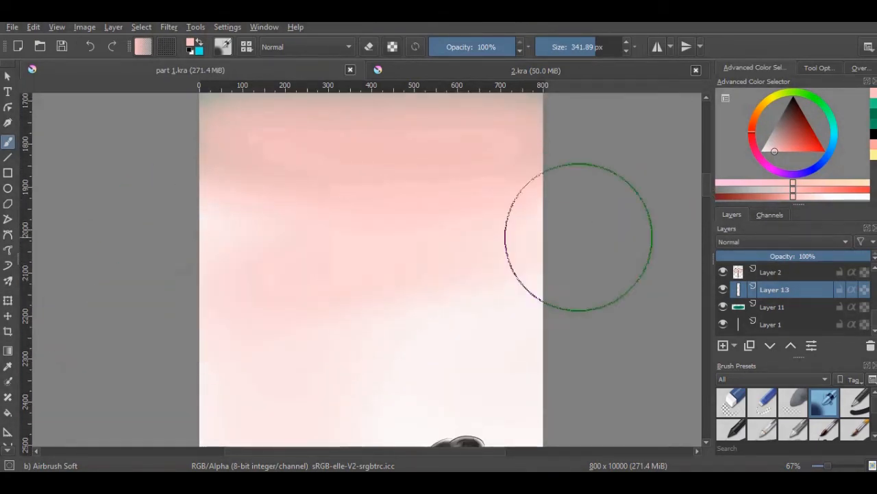
pyautogui.moveTo(579, 237)
pyautogui.mouseDown()
pyautogui.moveTo(555, 226)
pyautogui.moveTo(124, 292)
pyautogui.moveTo(224, 214)
pyautogui.moveTo(598, 209)
pyautogui.moveTo(524, 196)
pyautogui.moveTo(113, 204)
pyautogui.mouseUp()
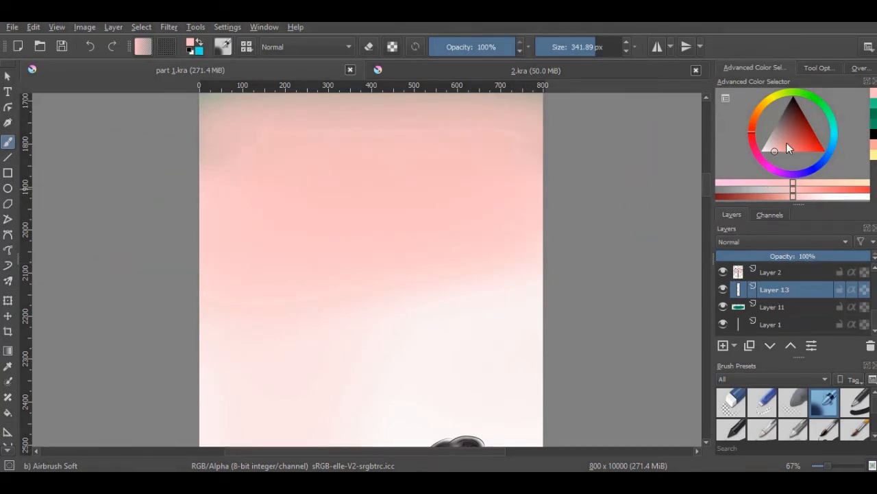
# Airbrush white and light pink over Layer 13's background between the pink band and the girl at about 342 px
pyautogui.click(759, 150)
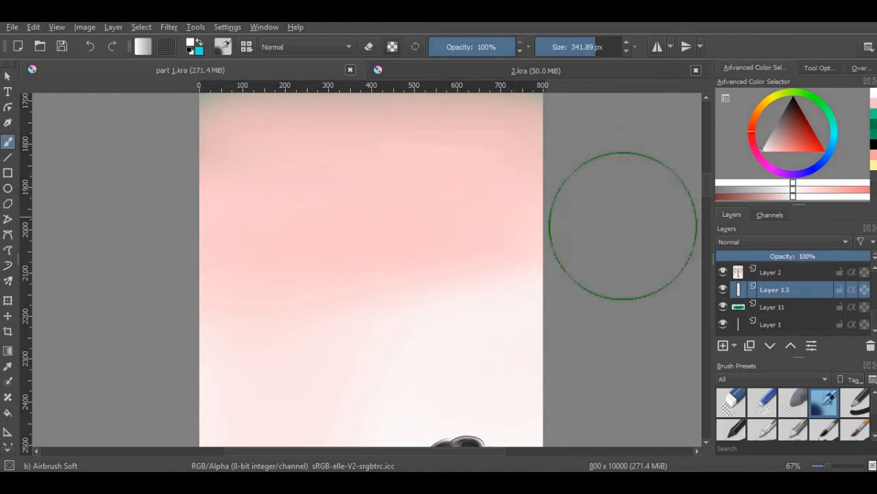
pyautogui.scroll(-2, 706, 199)
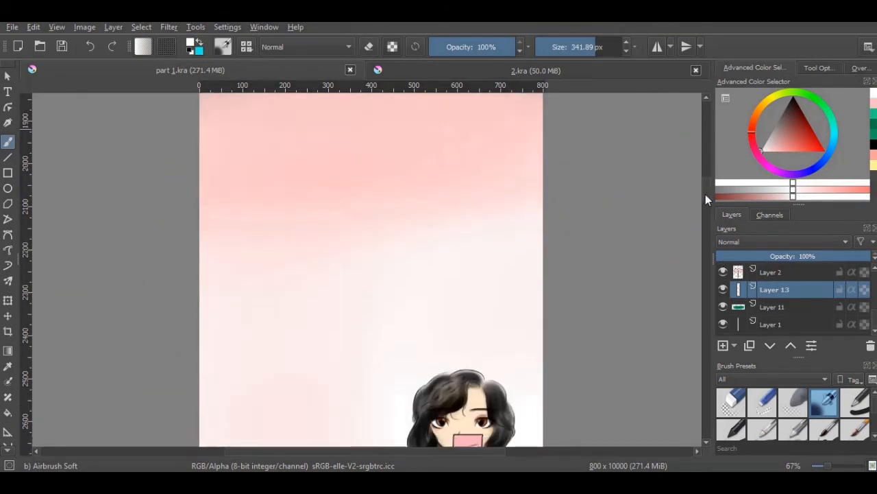
pyautogui.scroll(-1, 705, 199)
pyautogui.click(775, 151)
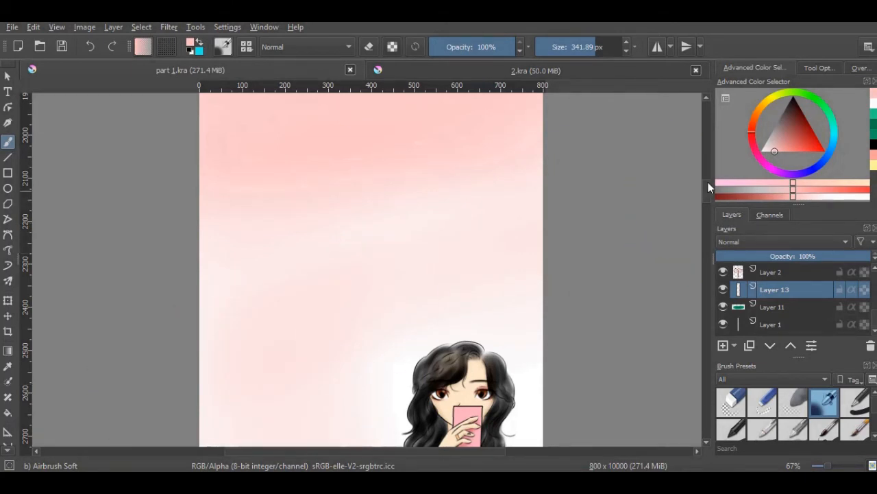
pyautogui.scroll(-5, 706, 204)
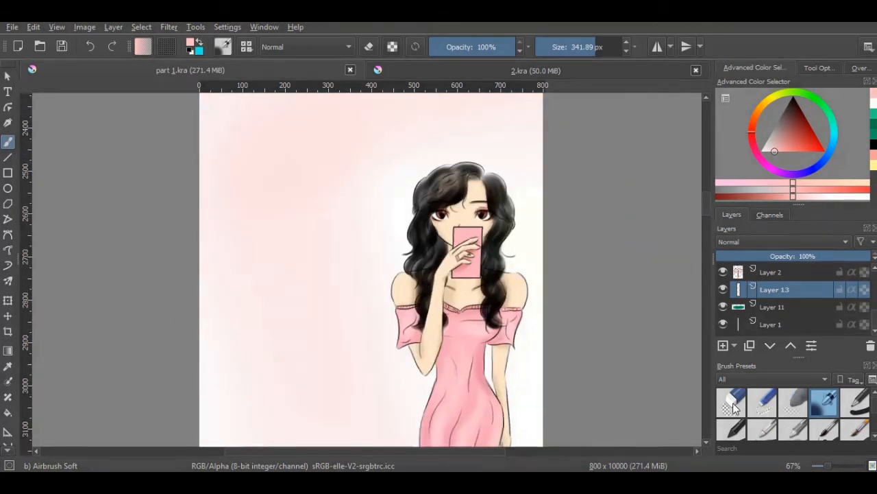
# Clean up Layer 13's pink around the basket using Eraser Circle at 50 px and Eraser Soft at about 122 px, and save the file
pyautogui.click(733, 407)
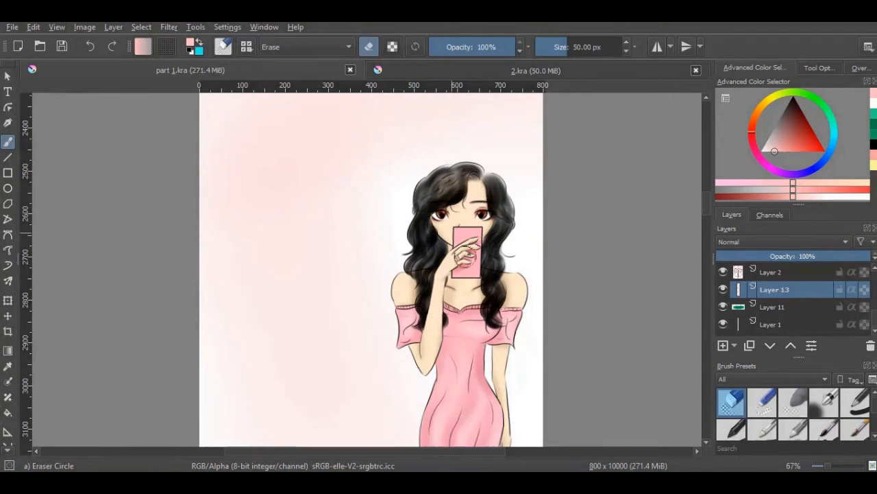
pyautogui.click(723, 289)
pyautogui.click(725, 290)
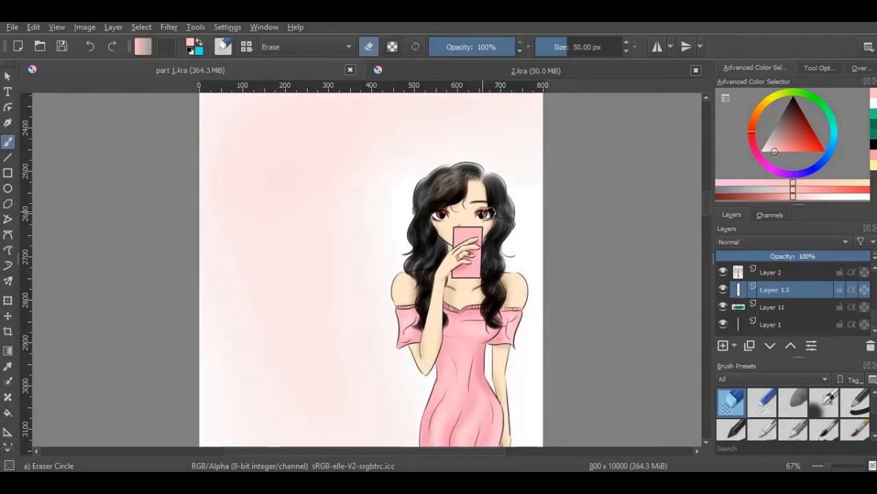
pyautogui.scroll(-15, 705, 210)
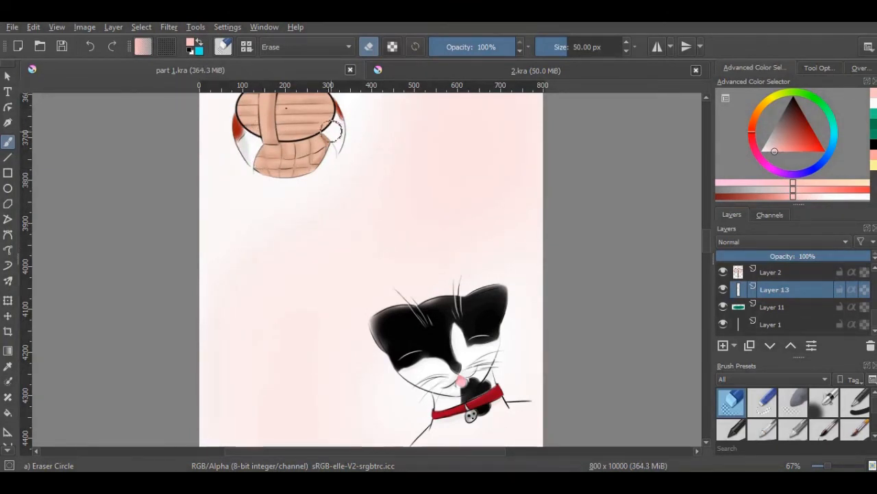
pyautogui.click(795, 403)
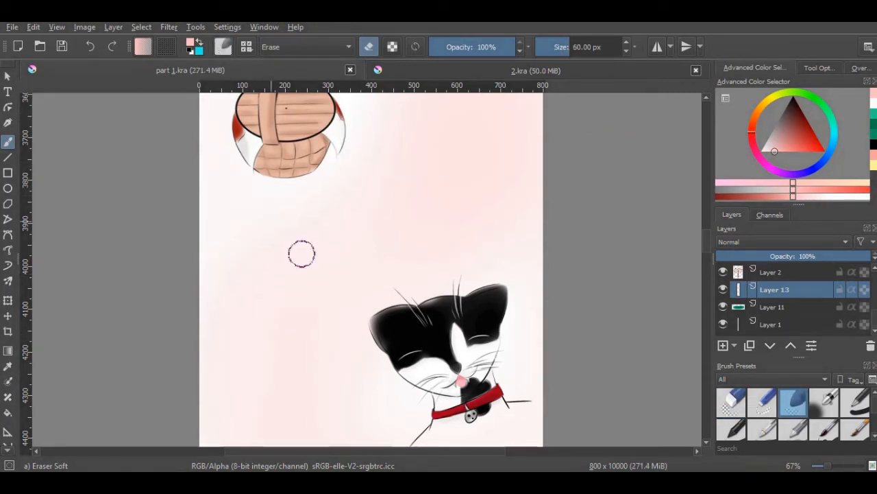
pyautogui.scroll(-5, 710, 242)
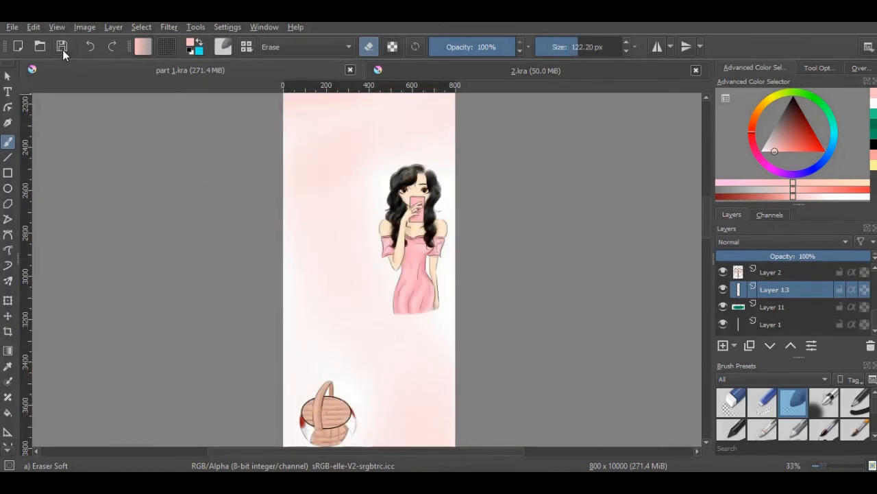
pyautogui.click(62, 50)
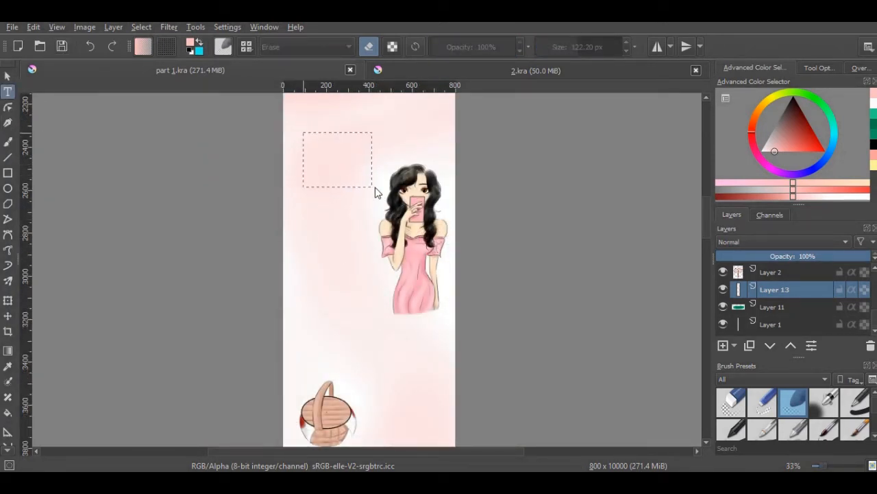
# Add a text box beside and above the girl's head and replace its placeholder with "Flower crown day!"
pyautogui.moveTo(374, 192); pyautogui.dragTo(384, 181)
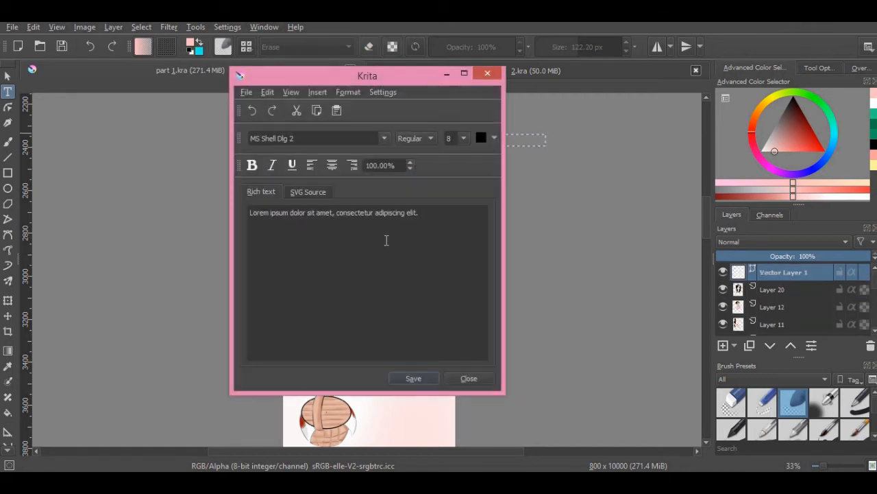
pyautogui.moveTo(434, 218); pyautogui.dragTo(240, 214)
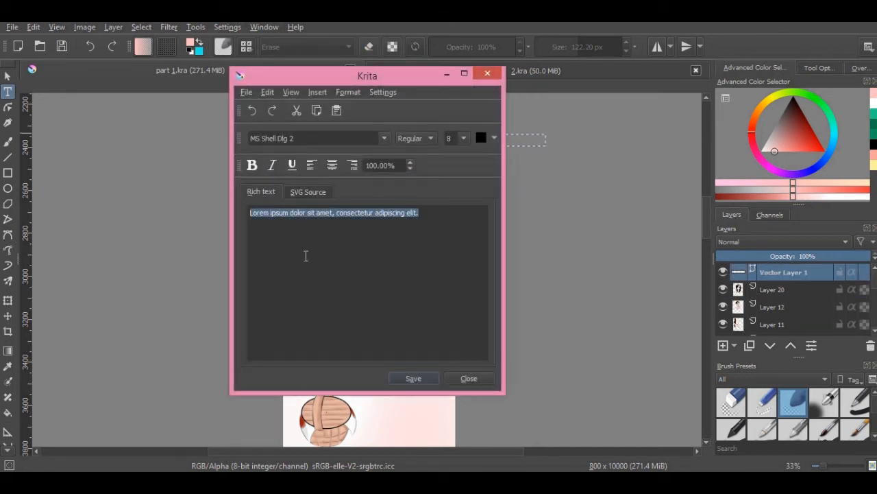
pyautogui.rightClick(337, 303)
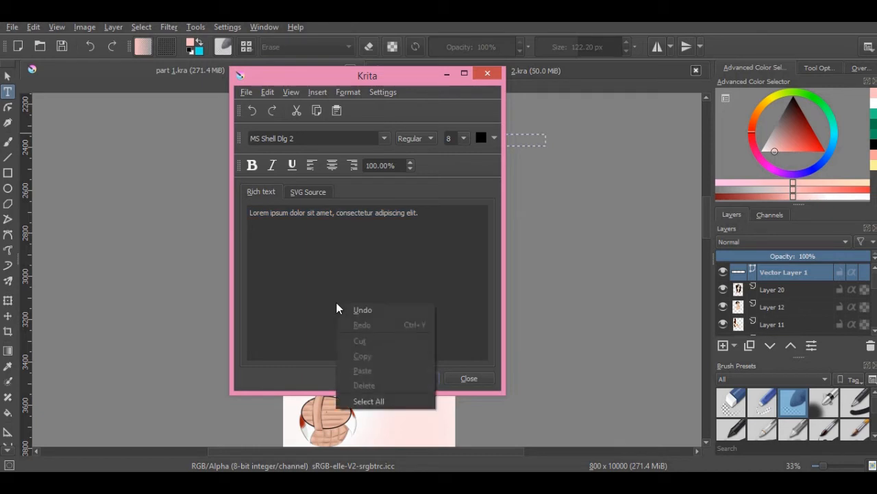
pyautogui.rightClick(424, 238)
pyautogui.click(428, 239)
pyautogui.rightClick(428, 237)
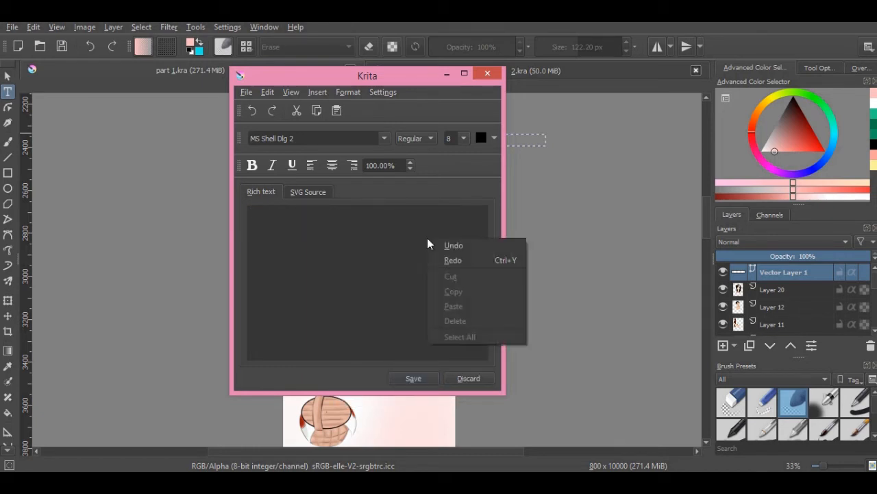
pyautogui.press('Escape')
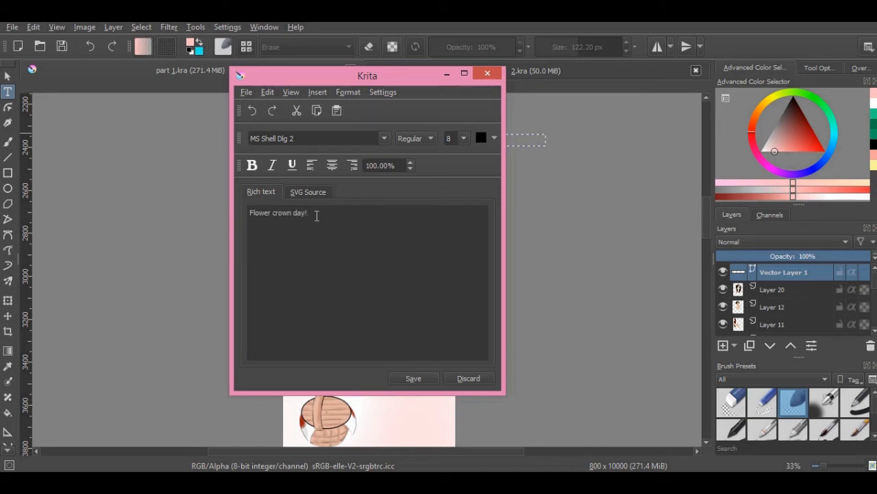
# Format the whole "Flower crown day!" text in italic Bell MT
pyautogui.hotkey('ctrl', 'a')
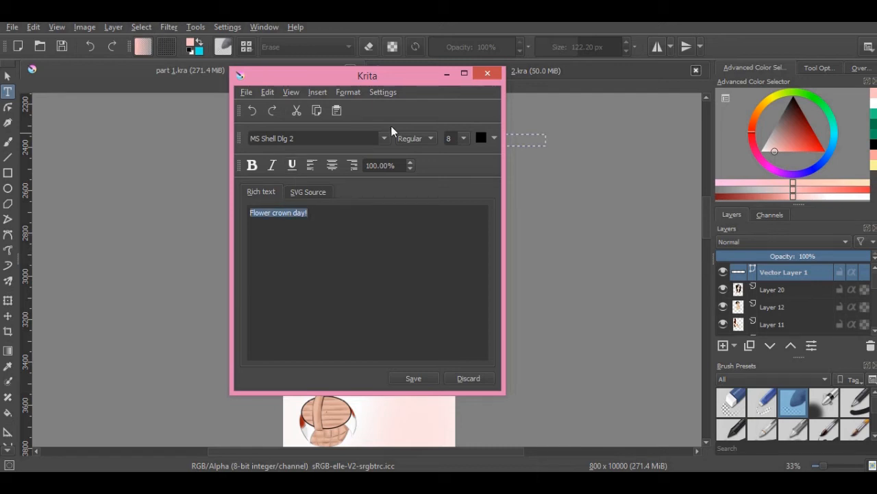
pyautogui.click(384, 143)
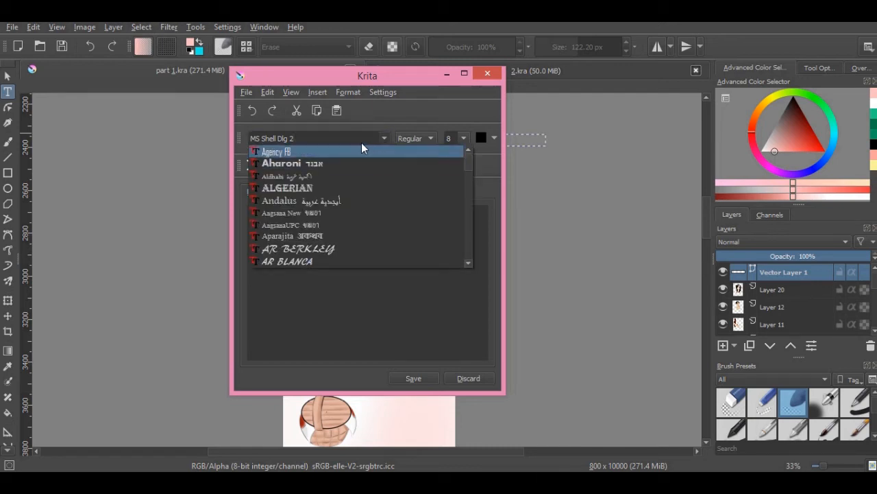
pyautogui.click(359, 138)
pyautogui.write('Bell MT')
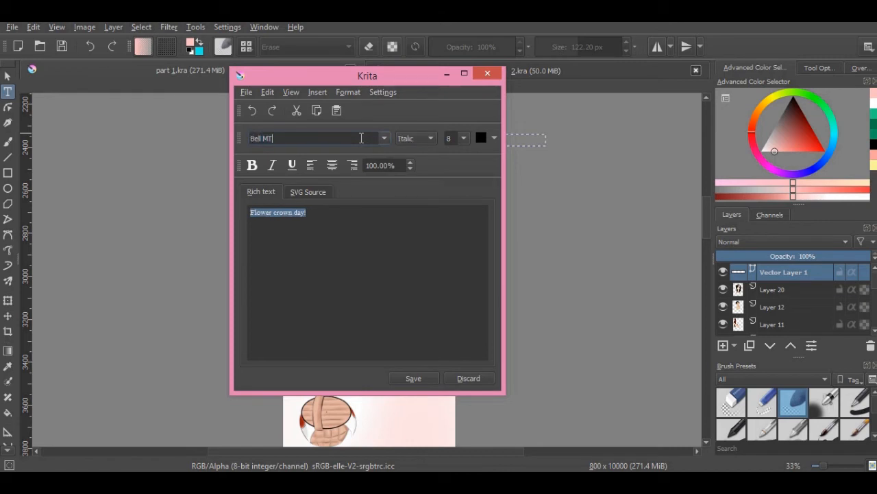
pyautogui.click(276, 170)
# Break the text into two lines after "Flower", centre both lines and apply the text to the canvas
pyautogui.click(273, 214)
pyautogui.press('Return')
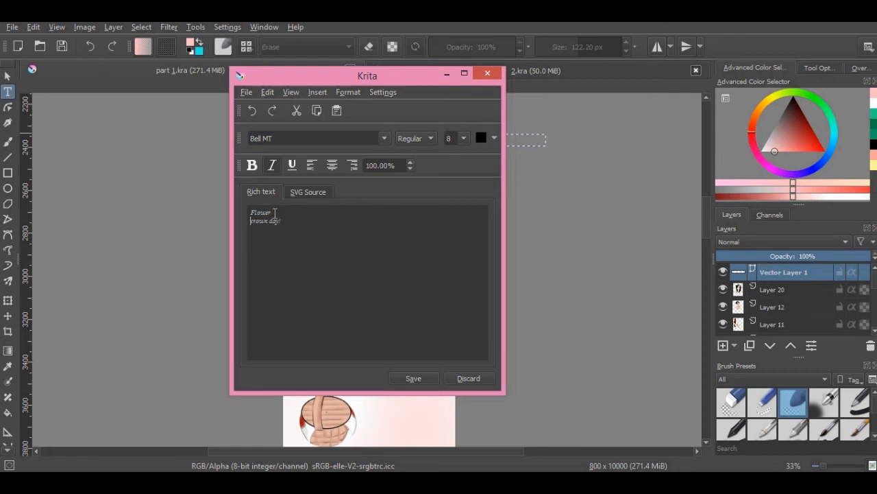
pyautogui.moveTo(302, 230); pyautogui.dragTo(224, 202)
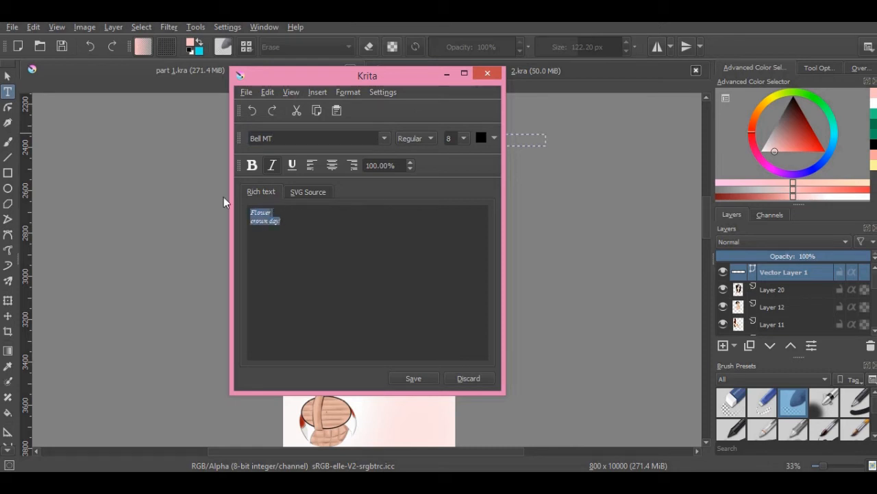
pyautogui.click(333, 167)
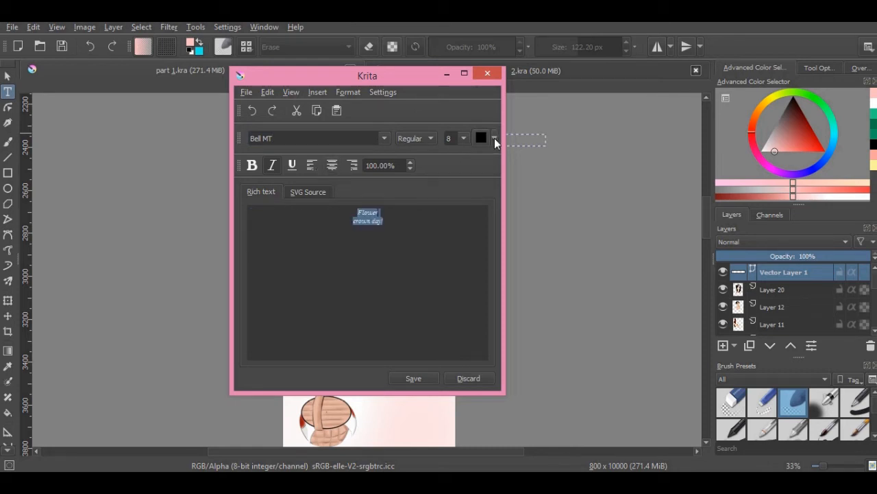
pyautogui.click(419, 379)
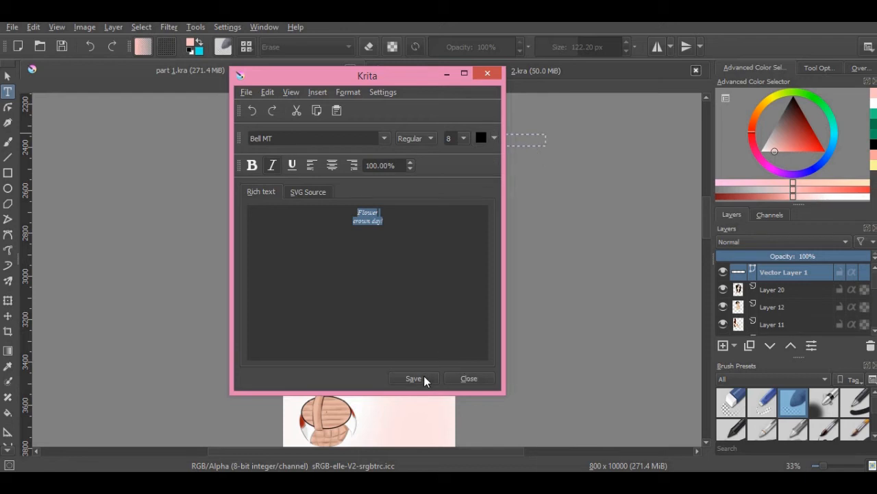
pyautogui.click(469, 378)
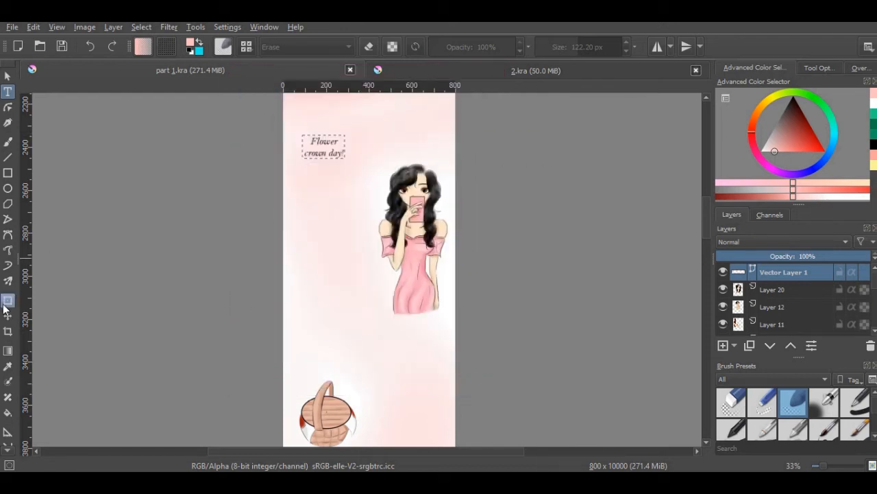
# Move the "Flower crown day!" text down beside the girl's head, select Layer 12 and save the file
pyautogui.click(7, 316)
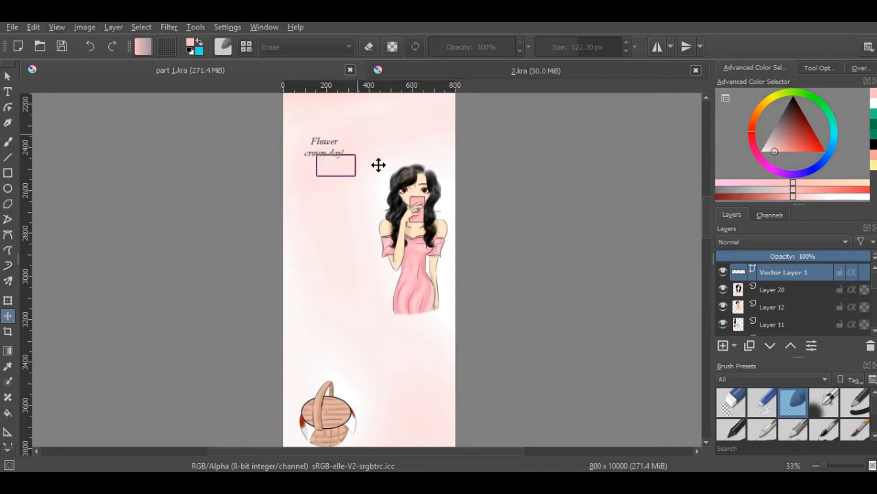
pyautogui.moveTo(378, 164); pyautogui.dragTo(386, 169)
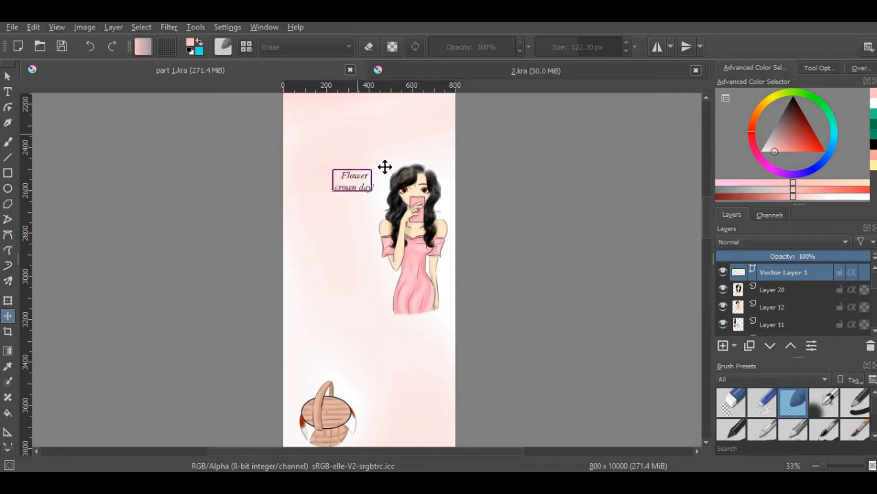
pyautogui.click(793, 305)
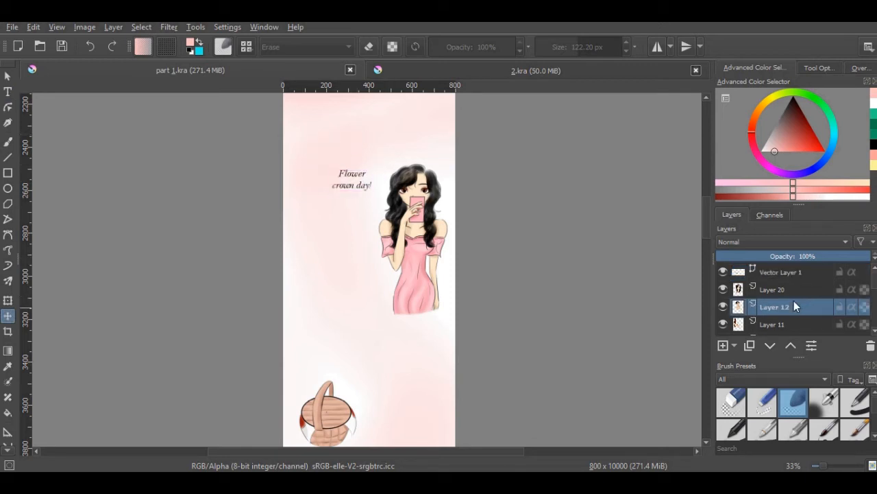
pyautogui.click(62, 46)
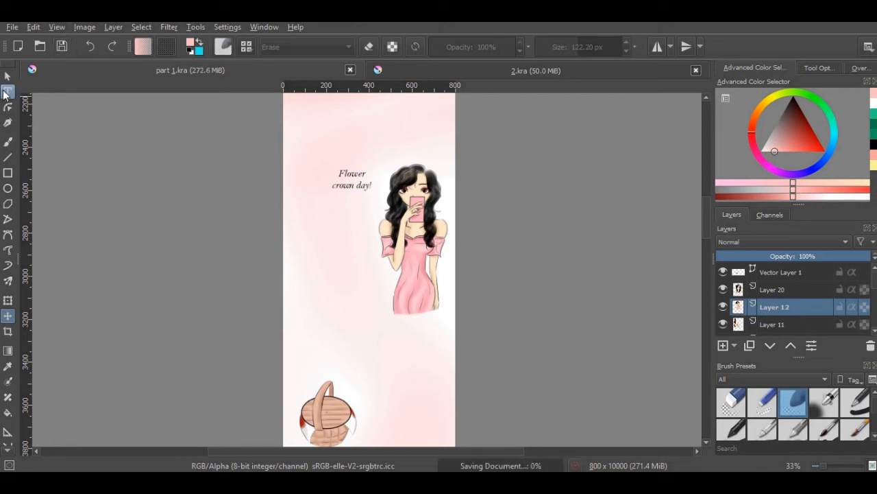
# Add a text box between the girl and the basket reading "It's finally Spring!", with "Spring!" on a second line
pyautogui.click(7, 91)
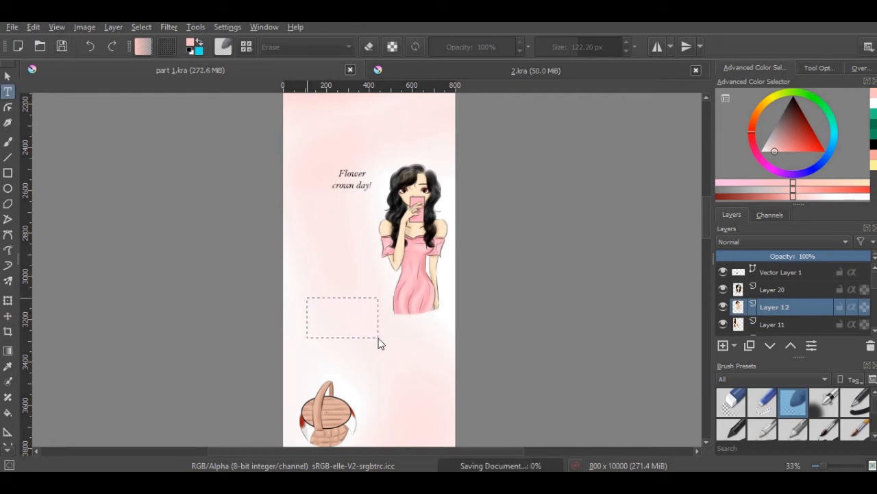
pyautogui.moveTo(381, 344); pyautogui.dragTo(381, 343)
pyautogui.hotkey('ctrl', 'a')
pyautogui.press('Delete')
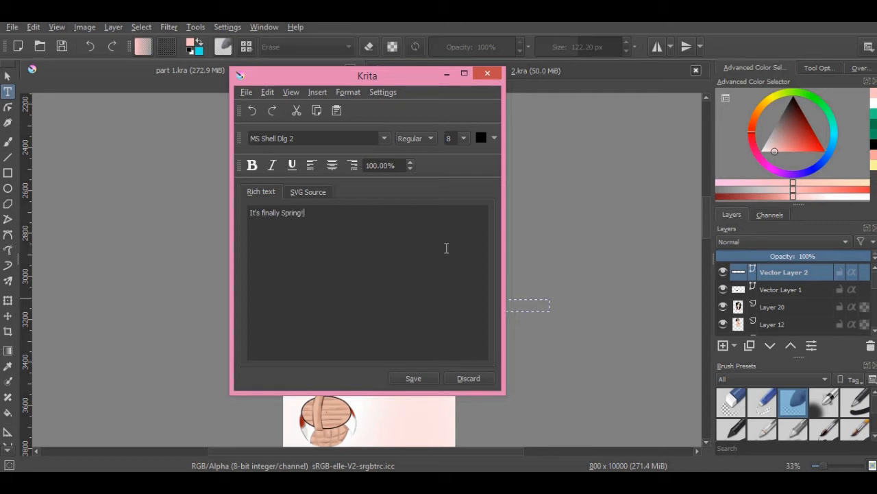
pyautogui.click(282, 214)
pyautogui.press('Return')
# Centre both lines of the "It's finally Spring!" text and format them in italic Bell MT
pyautogui.moveTo(308, 233); pyautogui.dragTo(231, 185)
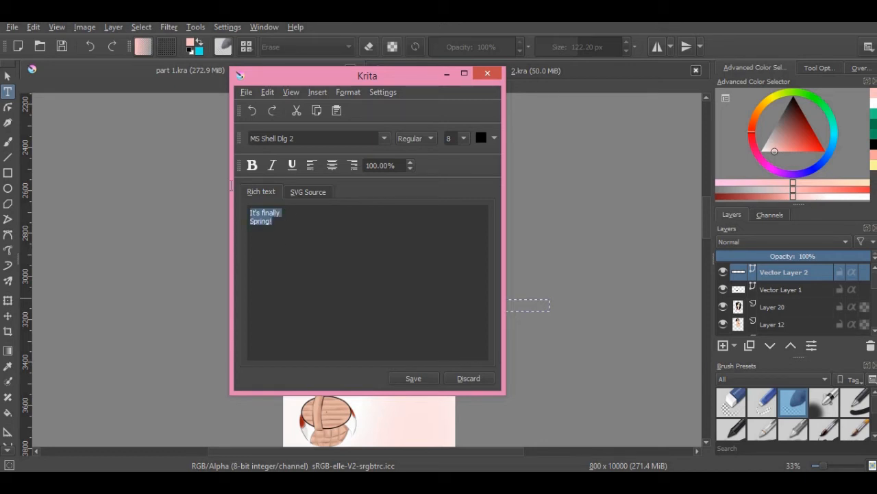
pyautogui.click(331, 165)
pyautogui.tripleClick(305, 136)
pyautogui.write('bell MT')
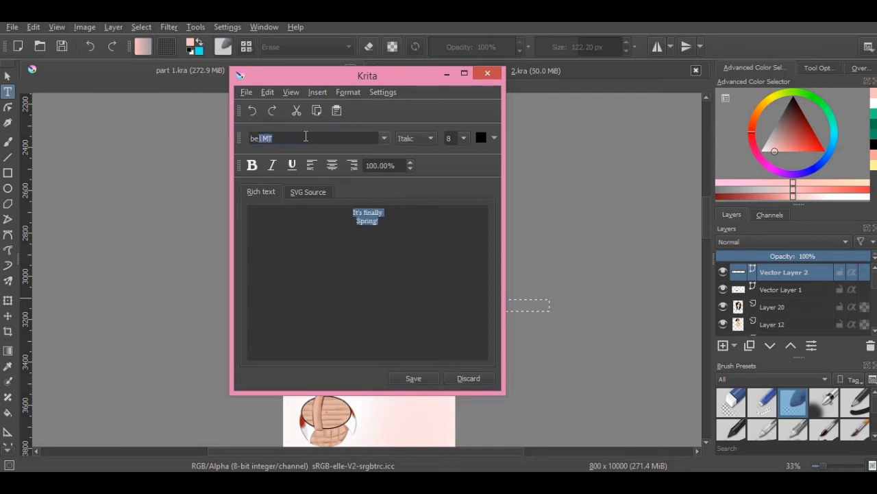
pyautogui.press('Return')
pyautogui.click(272, 165)
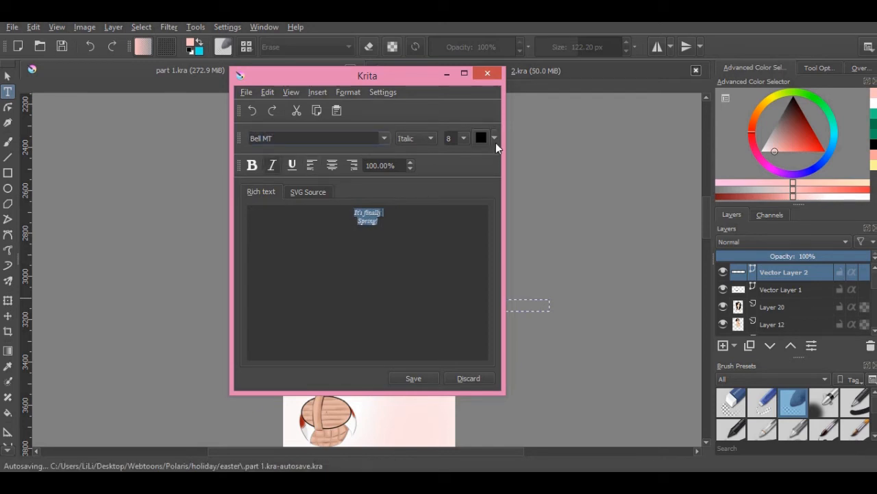
# Try white as the colour of the "It's finally Spring!" text and return it to black
pyautogui.click(496, 142)
pyautogui.click(487, 171)
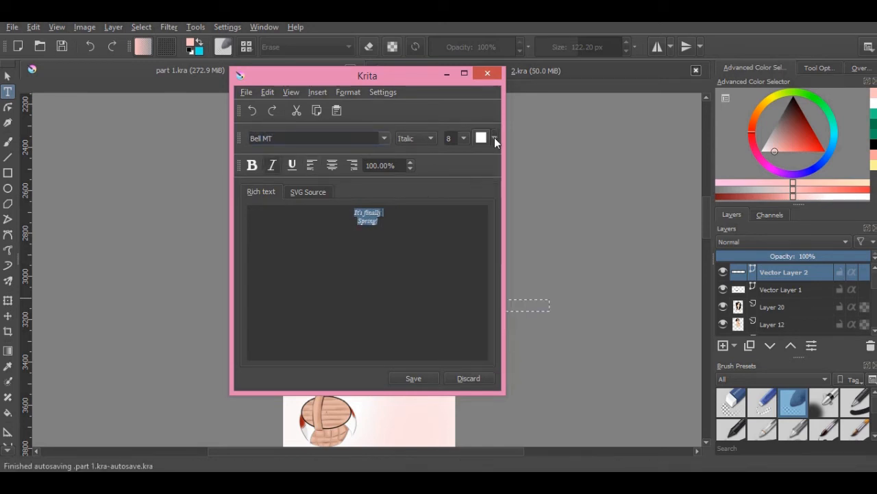
pyautogui.click(494, 138)
pyautogui.click(554, 177)
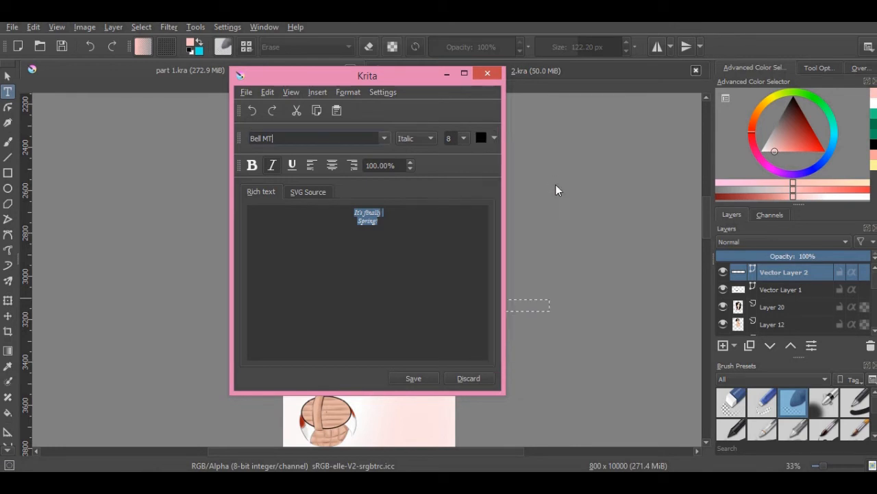
# Apply the "It's finally Spring!" text and move it slightly up and closer to the girl
pyautogui.click(429, 380)
pyautogui.click(470, 380)
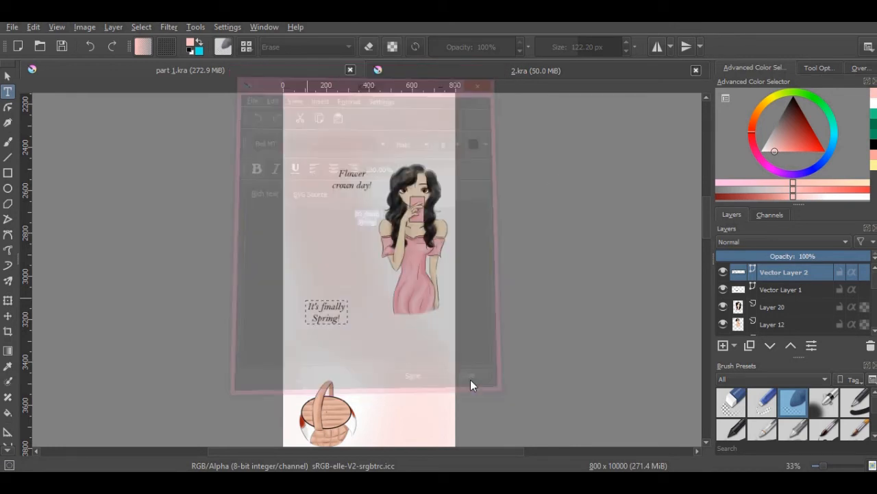
pyautogui.click(8, 315)
pyautogui.moveTo(344, 277)
pyautogui.mouseDown()
pyautogui.moveTo(347, 251)
pyautogui.moveTo(347, 266)
pyautogui.mouseUp()
pyautogui.scroll(-3, 705, 296)
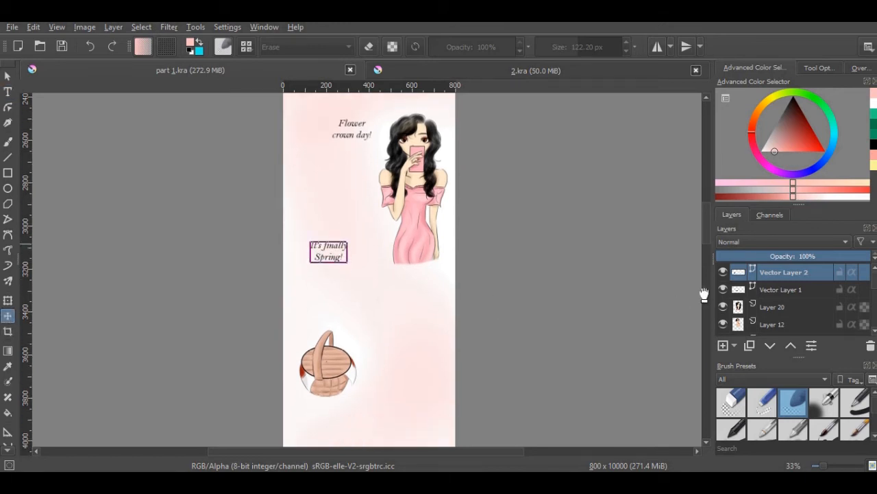
# Add a paint layer directly above Layer 20 and prepare the Airbrush Soft brush in white at about 165 px
pyautogui.click(799, 319)
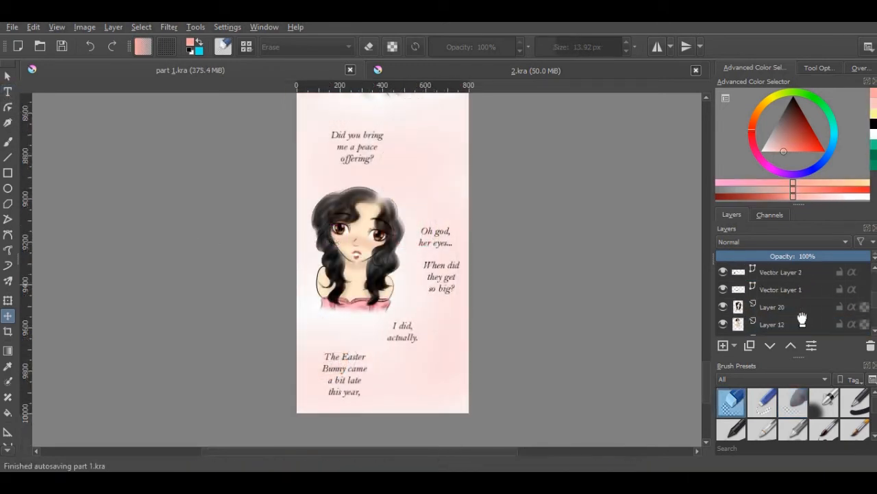
pyautogui.click(724, 345)
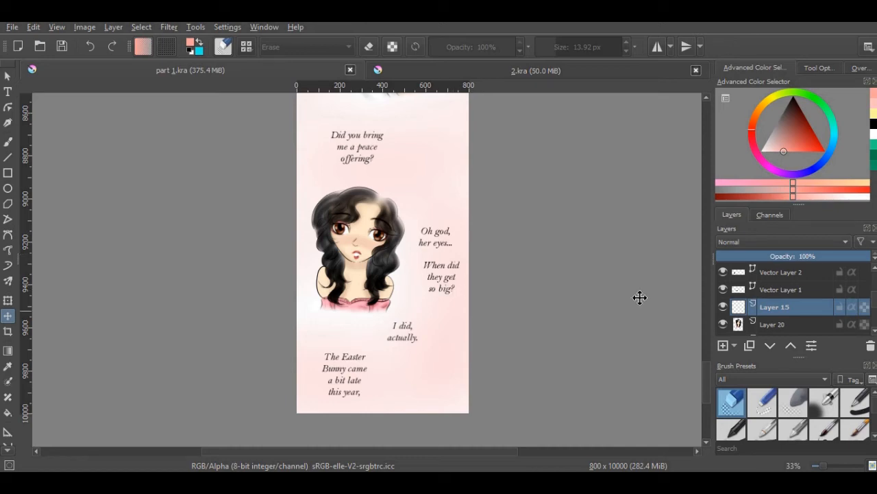
pyautogui.moveTo(705, 380); pyautogui.dragTo(697, 208)
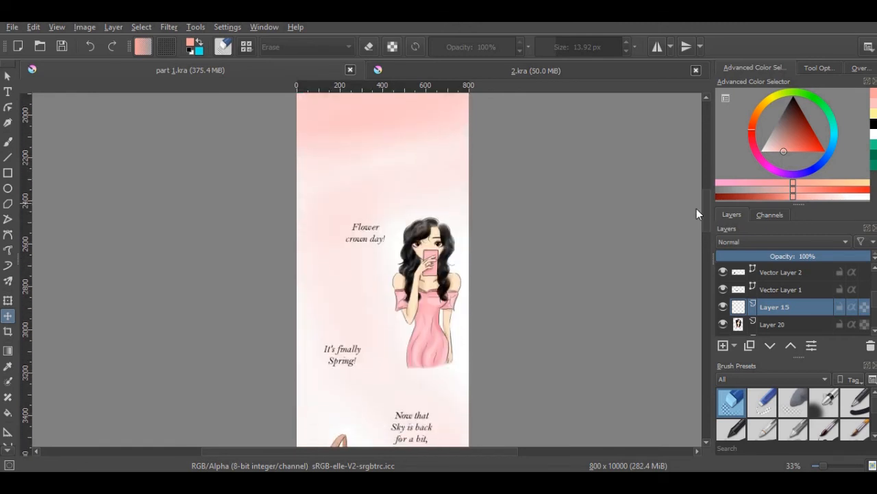
pyautogui.click(874, 139)
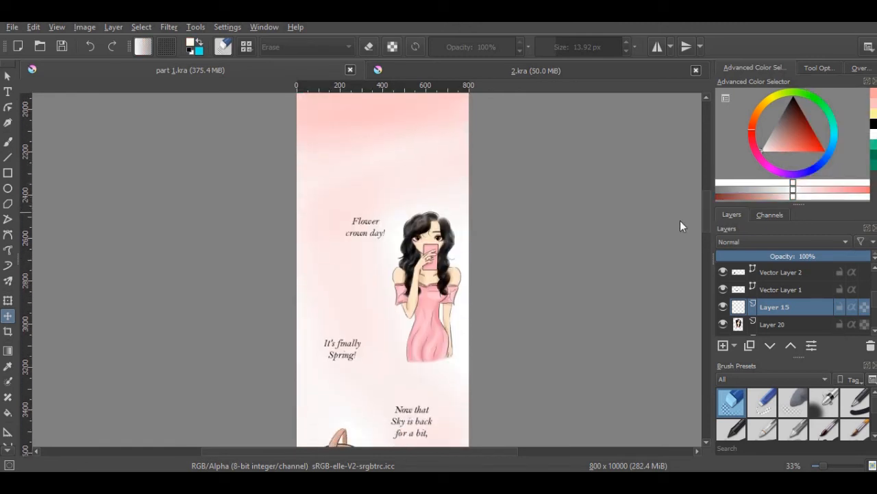
pyautogui.click(824, 403)
pyautogui.click(8, 142)
pyautogui.click(582, 51)
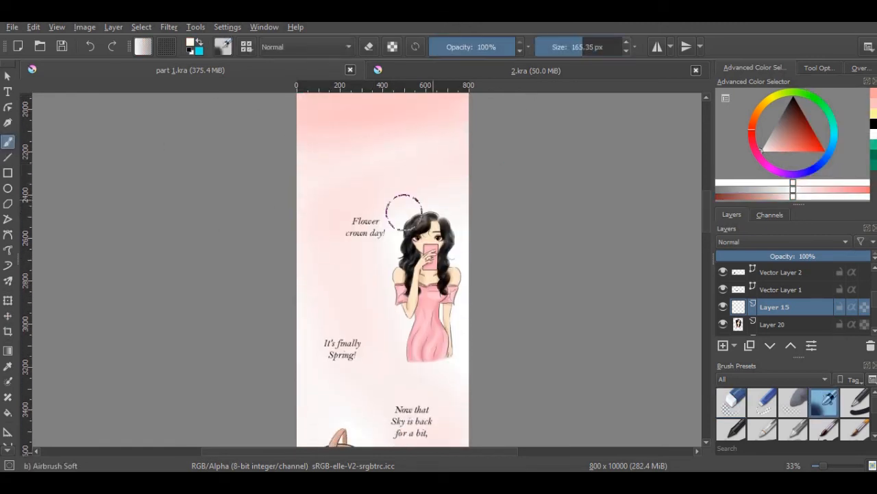
# Try a soft white glow behind the "Flower crown day!" text, undo it and try salmon as the brush colour
pyautogui.moveTo(373, 223); pyautogui.dragTo(365, 228)
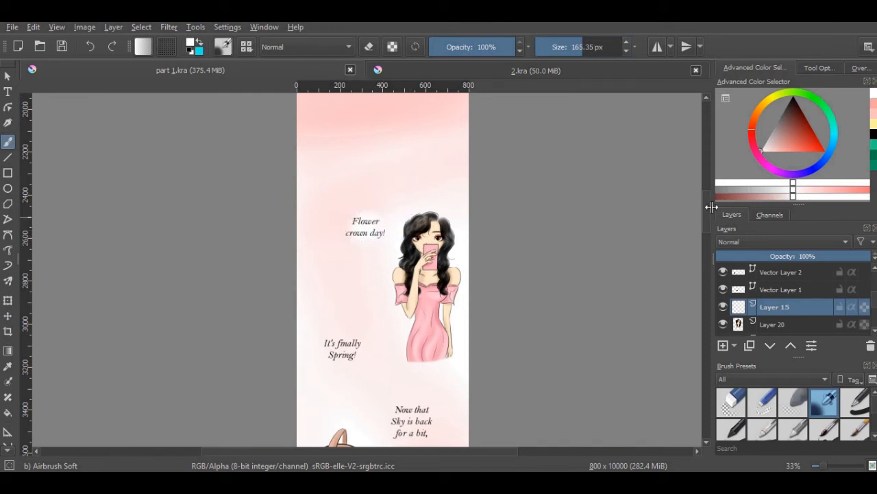
pyautogui.scroll(-1, 706, 223)
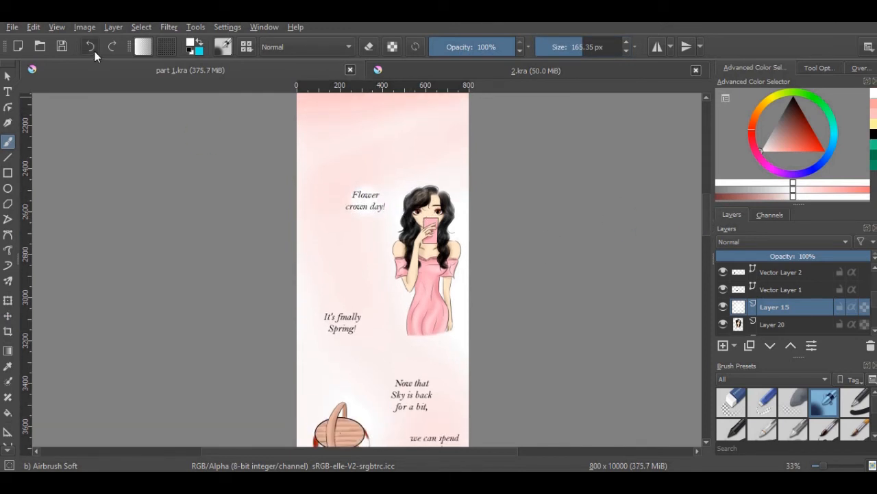
pyautogui.click(799, 144)
pyautogui.moveTo(800, 144); pyautogui.dragTo(794, 161)
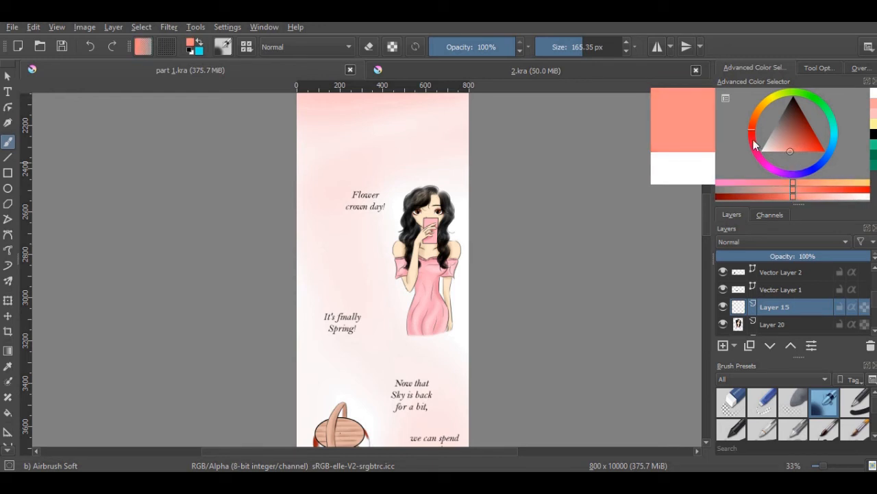
# Choose a light pink and airbrush round glows behind "Flower crown day!", "It's finally Spring!" and "Now that Sky is back for a bit,"
pyautogui.click(873, 113)
pyautogui.click(874, 104)
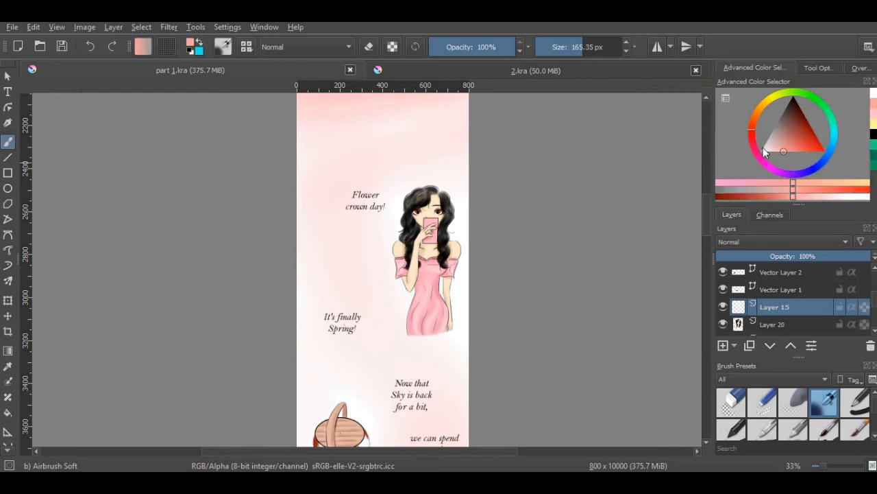
pyautogui.moveTo(753, 139); pyautogui.dragTo(752, 149)
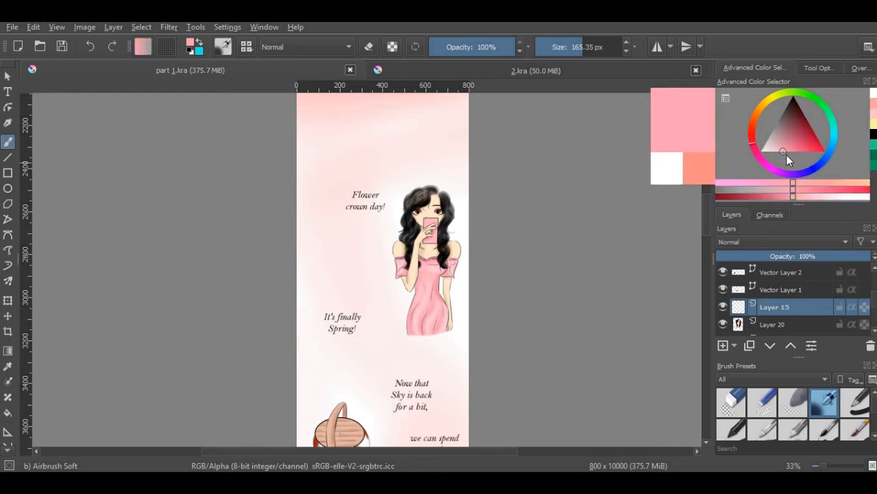
pyautogui.moveTo(352, 207); pyautogui.dragTo(365, 203)
pyautogui.click(90, 46)
pyautogui.moveTo(341, 322); pyautogui.dragTo(340, 323)
pyautogui.moveTo(412, 394); pyautogui.dragTo(412, 393)
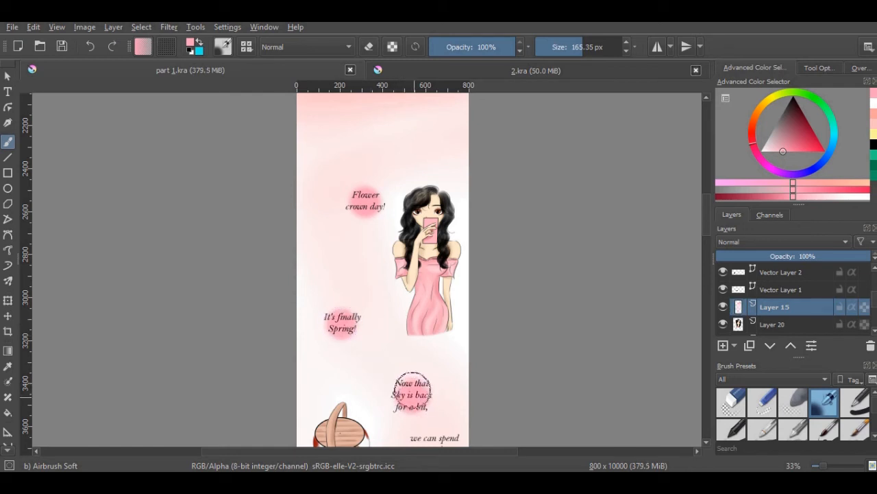
# Airbrush light pink glows behind "You're right, Little Guy.", "Why is he taking so long?" and "He hasn't responded to any of my messages..."
pyautogui.moveTo(706, 218); pyautogui.dragTo(706, 247)
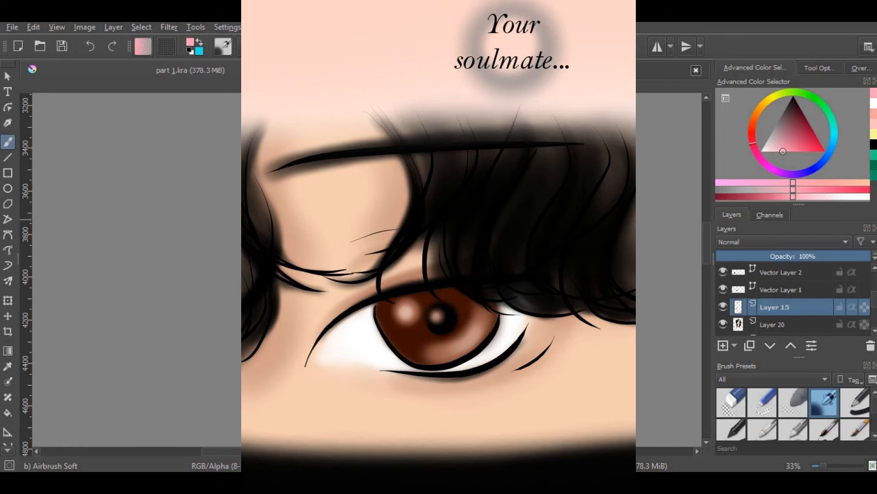
pyautogui.moveTo(709, 240); pyautogui.dragTo(708, 271)
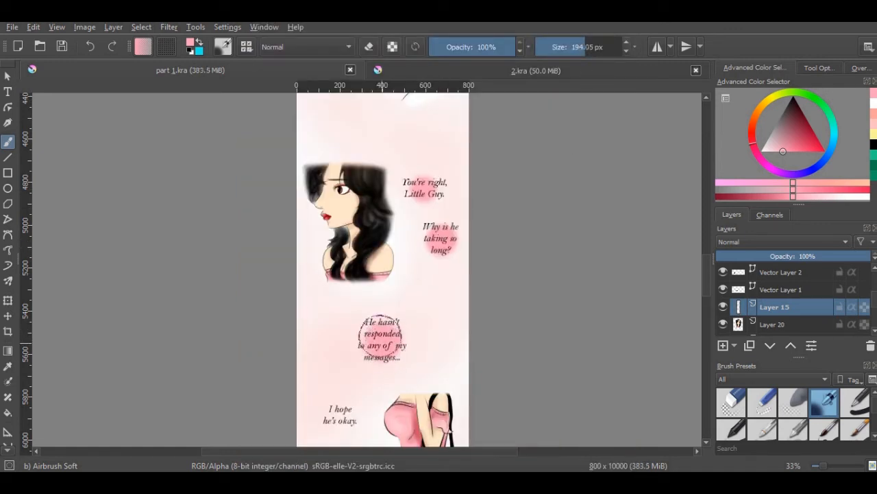
# Set the brush to about 152 px and airbrush pink glows behind "I hope he's okay." and "Did you bring me a peace offering?"
pyautogui.moveTo(707, 276); pyautogui.dragTo(707, 302)
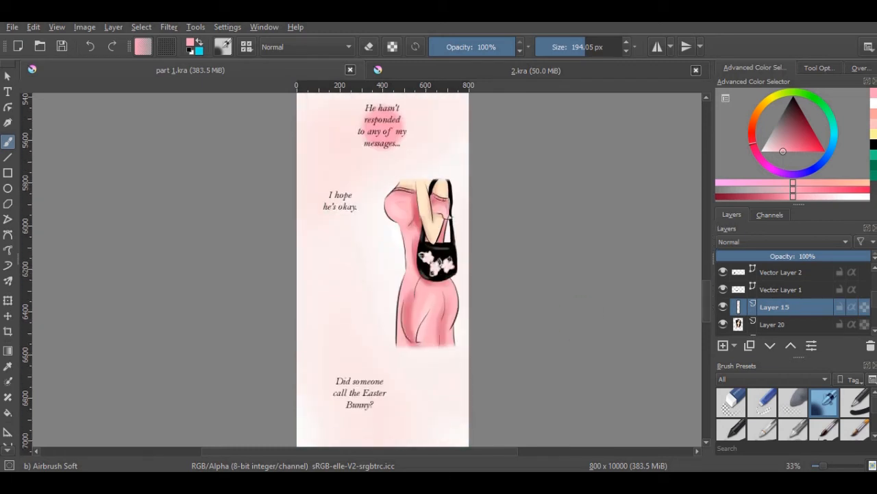
pyautogui.click(581, 47)
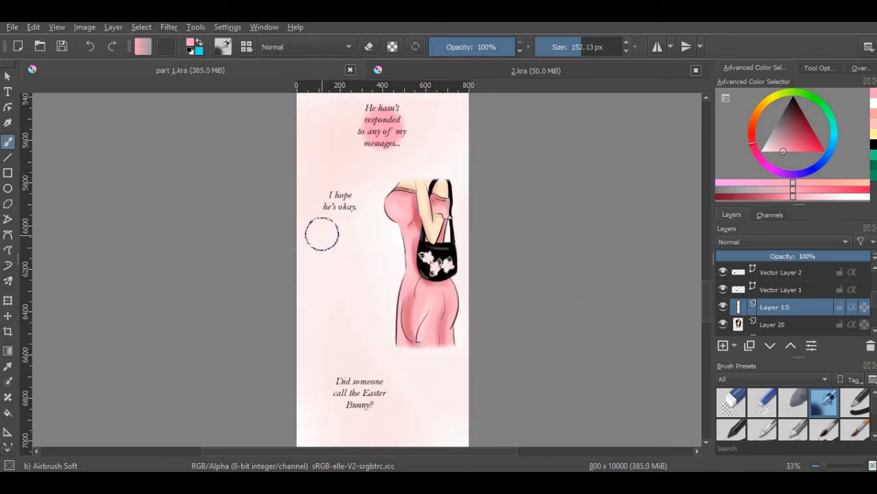
pyautogui.click(339, 201)
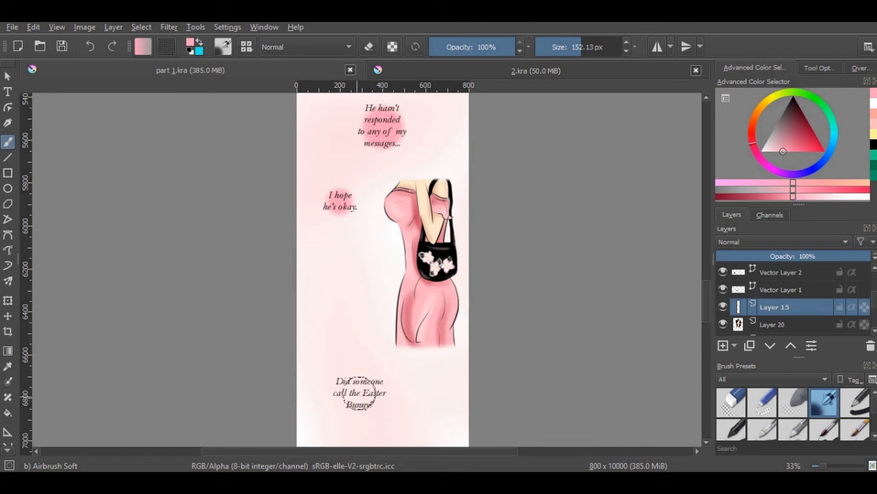
pyautogui.moveTo(709, 272); pyautogui.dragTo(709, 377)
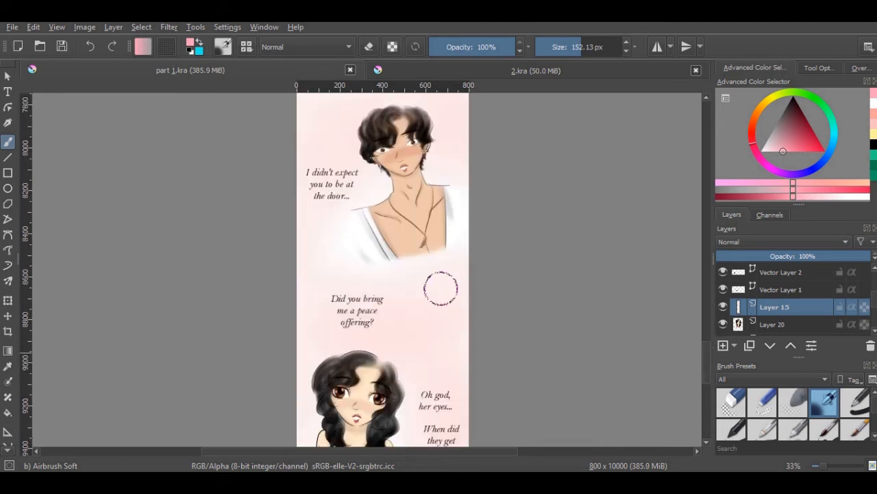
pyautogui.moveTo(356, 310); pyautogui.dragTo(366, 316)
# Airbrush grey glows behind "Did someone call the Easter Bunny?" and "Look Petal, I found him!", and a smaller 87 px one behind "Oh, hi."
pyautogui.moveTo(707, 350)
pyautogui.mouseDown()
pyautogui.moveTo(709, 378)
pyautogui.moveTo(705, 204)
pyautogui.moveTo(709, 322)
pyautogui.mouseUp()
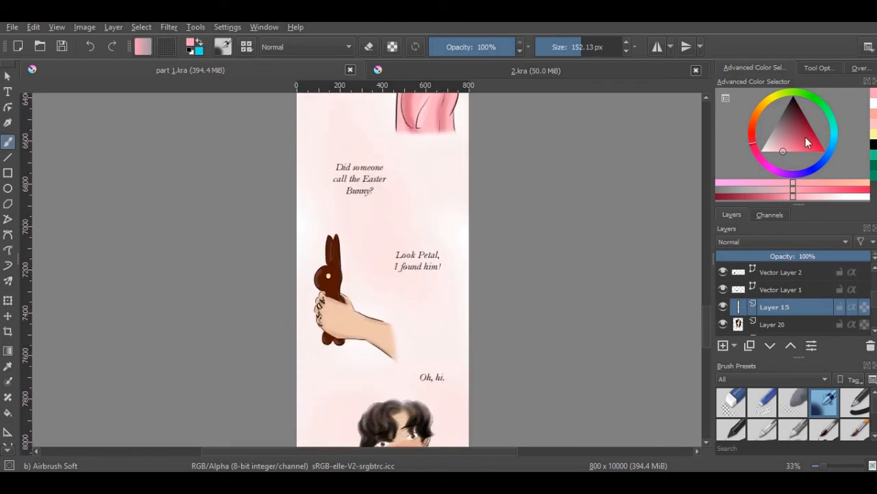
pyautogui.moveTo(774, 120)
pyautogui.mouseDown()
pyautogui.moveTo(766, 115)
pyautogui.moveTo(770, 133)
pyautogui.moveTo(759, 132)
pyautogui.mouseUp()
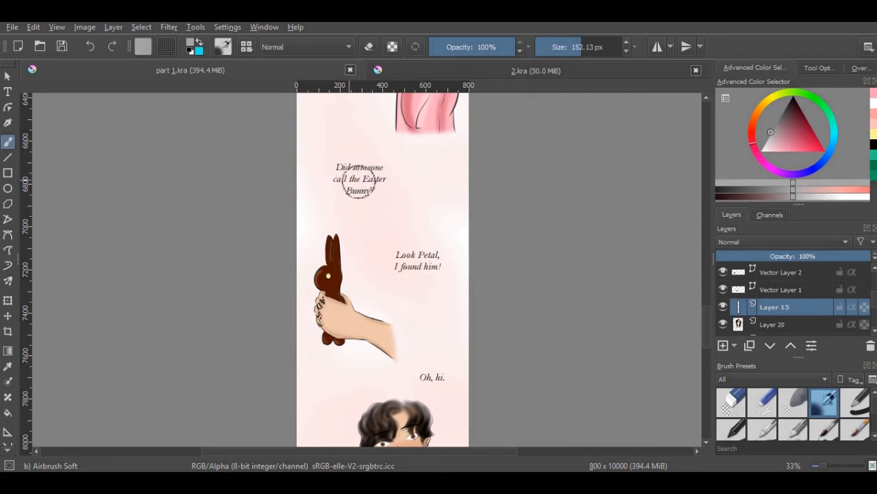
pyautogui.moveTo(403, 244); pyautogui.dragTo(417, 264)
pyautogui.click(573, 46)
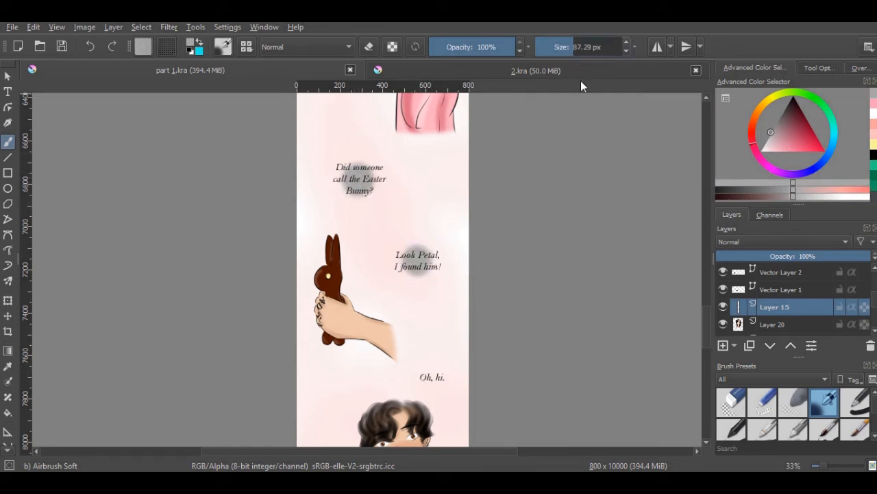
pyautogui.click(432, 376)
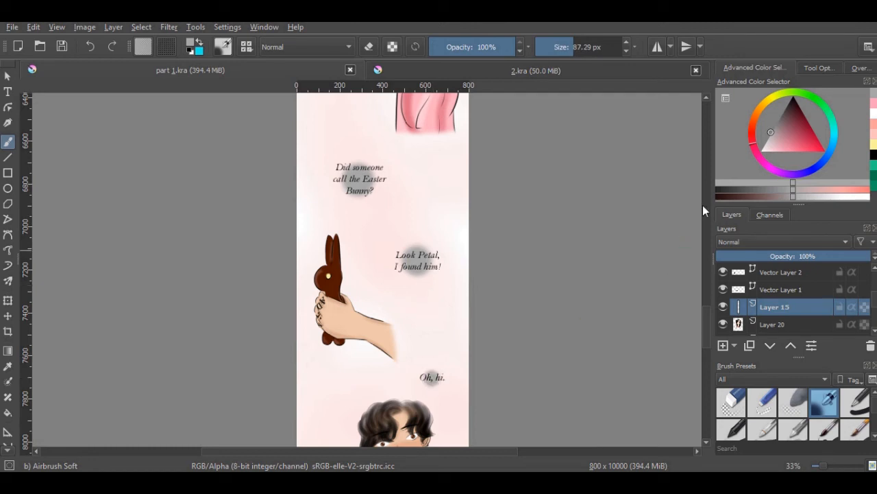
# Enlarge the brush to about 179 px and airbrush a grey glow behind "I didn't expect you to be at the door..."
pyautogui.scroll(-10, 706, 336)
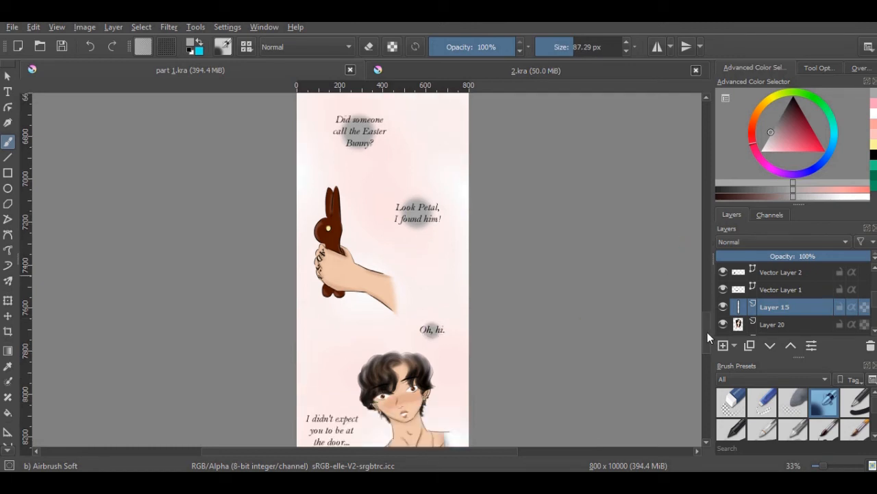
pyautogui.click(582, 46)
pyautogui.moveTo(330, 220)
pyautogui.mouseDown()
pyautogui.moveTo(317, 231)
pyautogui.moveTo(333, 233)
pyautogui.moveTo(346, 251)
pyautogui.mouseUp()
# Choose a dark crimson, reduce the brush to about 152 px and airbrush glows behind "Oh god, her eyes..." and "When did they get so big?"
pyautogui.scroll(-5, 708, 338)
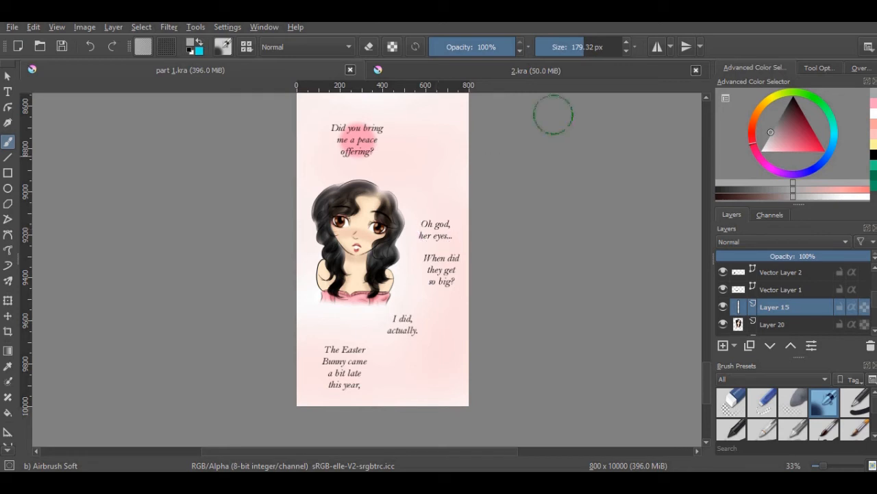
pyautogui.moveTo(789, 140); pyautogui.dragTo(820, 122)
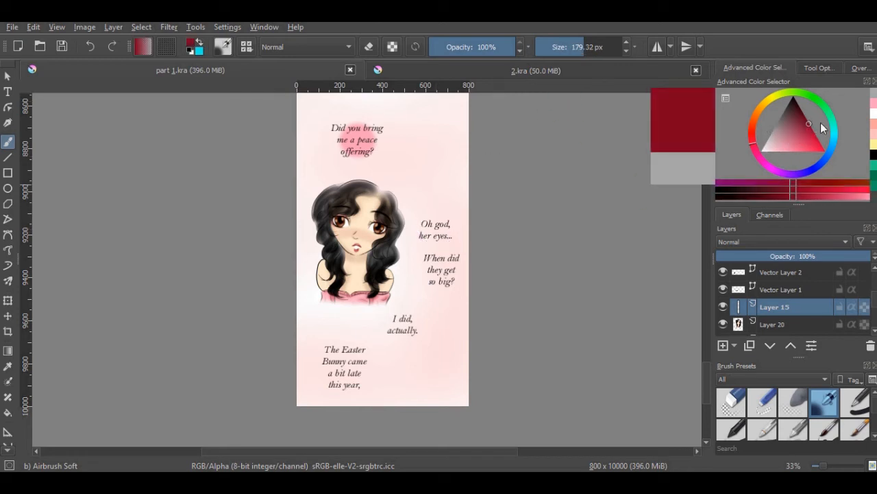
pyautogui.click(812, 129)
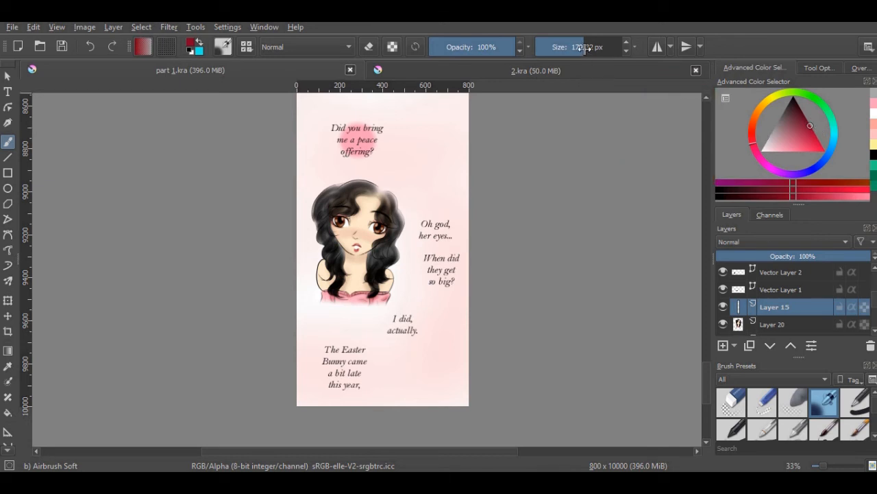
pyautogui.moveTo(585, 48); pyautogui.dragTo(582, 47)
pyautogui.moveTo(438, 232); pyautogui.dragTo(434, 230)
pyautogui.moveTo(439, 265); pyautogui.dragTo(439, 271)
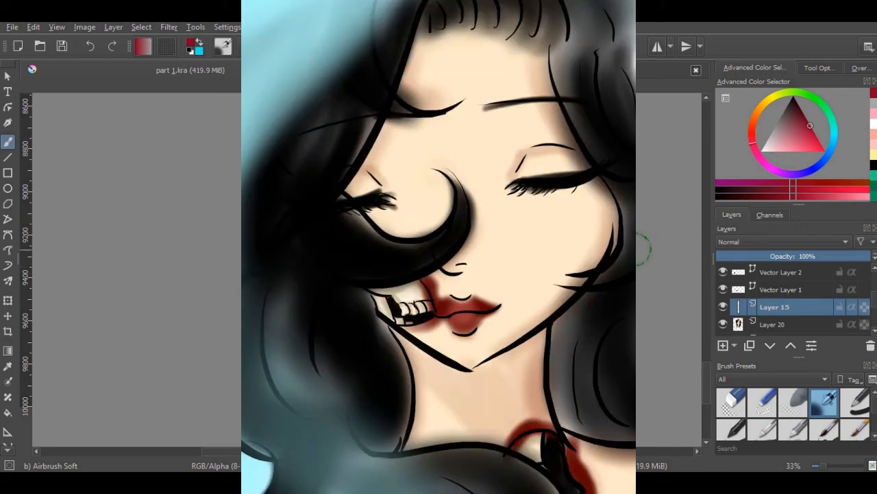
# Airbrush grey glows behind "I did, actually." and, with the brush at about 187 px, behind "The Easter Bunny came a bit late this year,"
pyautogui.click(770, 131)
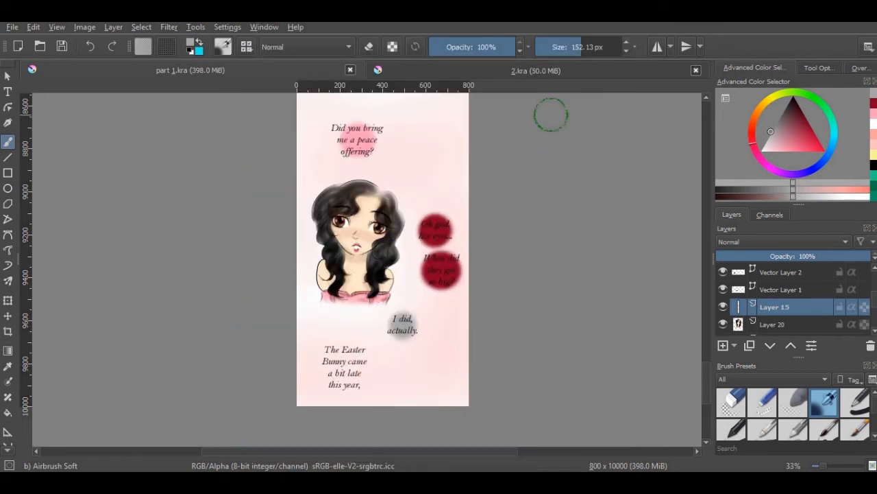
pyautogui.click(588, 46)
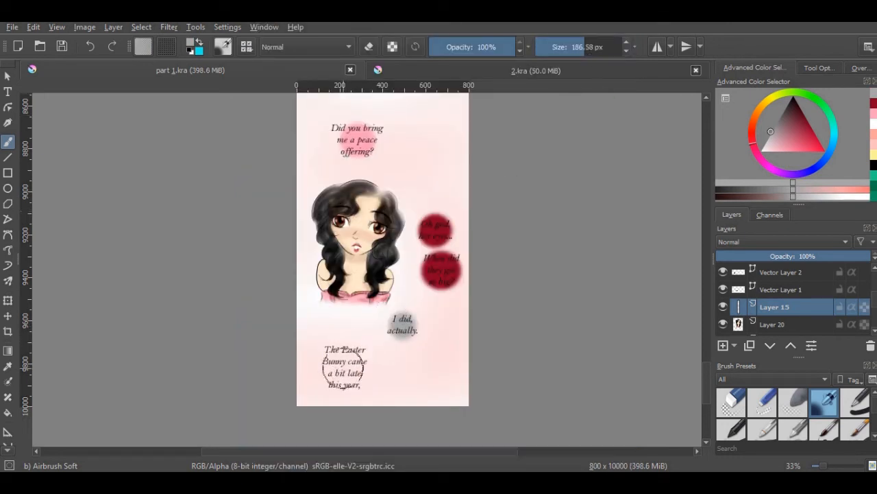
pyautogui.moveTo(348, 369)
pyautogui.mouseDown()
pyautogui.moveTo(347, 358)
pyautogui.moveTo(347, 368)
pyautogui.moveTo(356, 364)
pyautogui.mouseUp()
# Shift the crimson to a darker, warmer red and paint it over the glows behind "Oh god, her eyes..." and "When did they get so big?"
pyautogui.moveTo(706, 372); pyautogui.dragTo(708, 366)
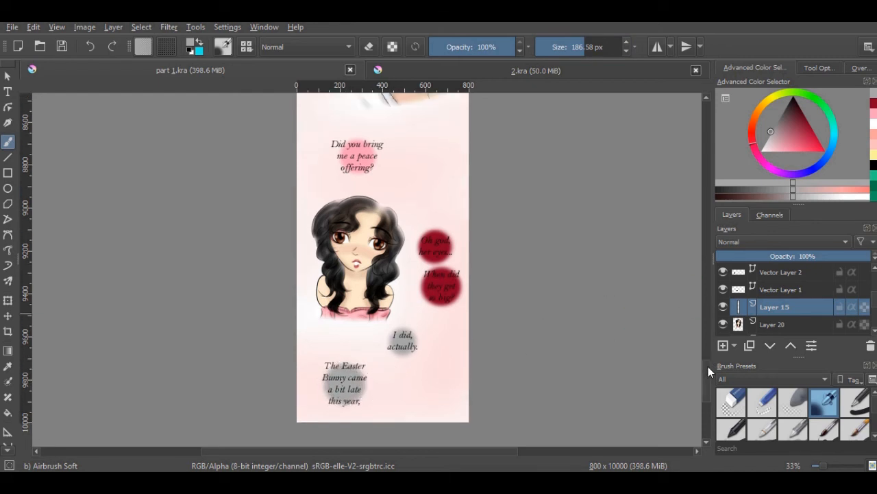
pyautogui.click(874, 103)
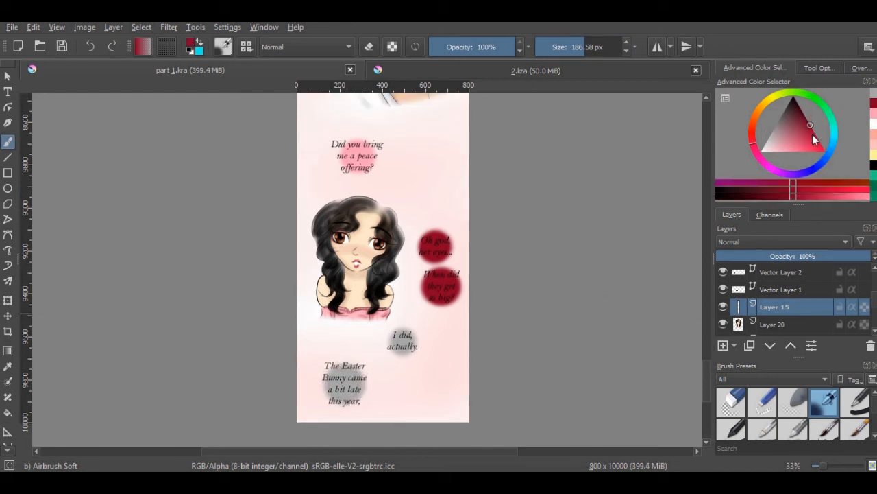
pyautogui.moveTo(755, 146); pyautogui.dragTo(747, 137)
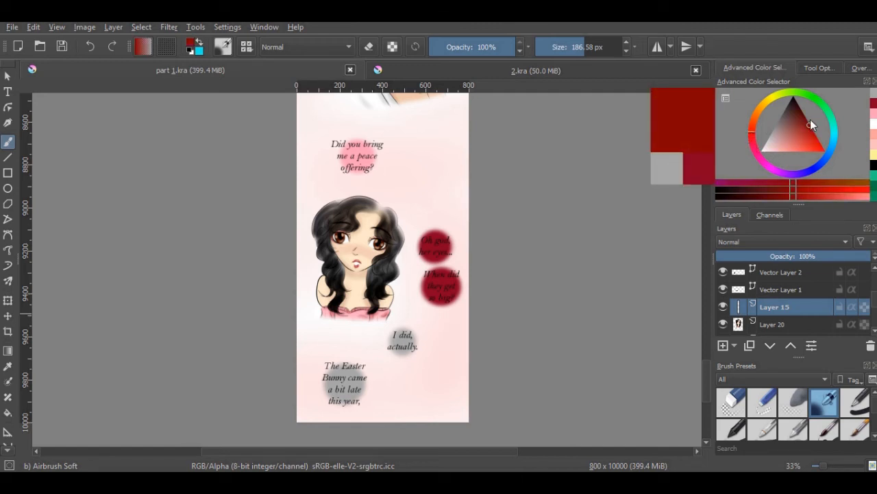
pyautogui.moveTo(811, 123); pyautogui.dragTo(807, 119)
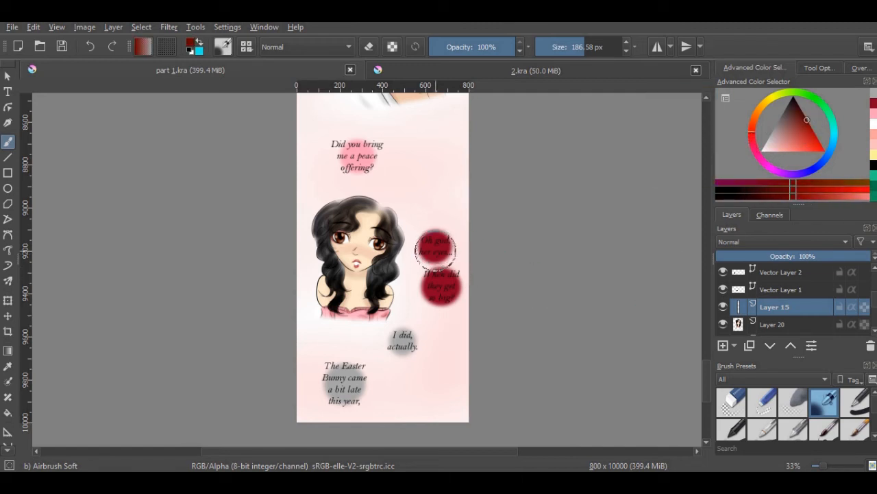
pyautogui.moveTo(435, 251); pyautogui.dragTo(433, 245)
pyautogui.moveTo(436, 245); pyautogui.dragTo(443, 291)
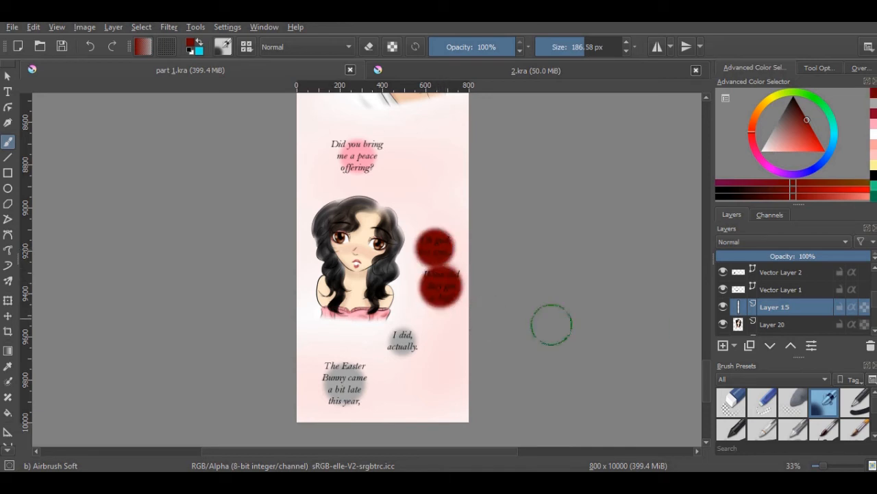
# Toggle the text layers' visibility to find the one holding "Oh god, her eyes...", select that layer and save the document
pyautogui.scroll(5, 823, 301)
pyautogui.click(724, 290)
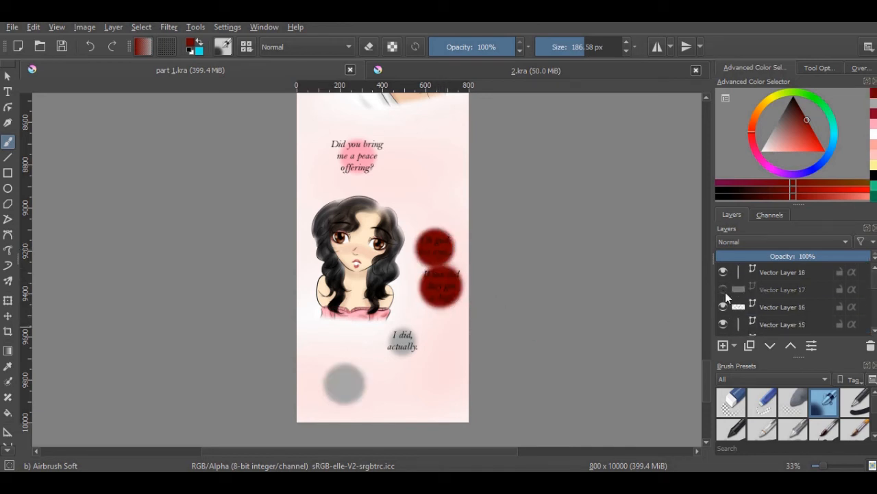
pyautogui.click(724, 289)
pyautogui.click(724, 306)
pyautogui.click(724, 305)
pyautogui.click(725, 323)
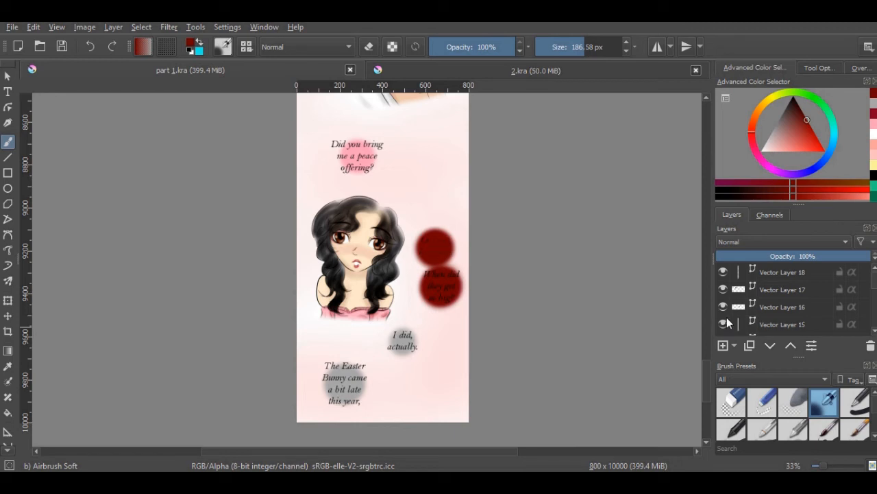
pyautogui.click(725, 275)
pyautogui.click(726, 275)
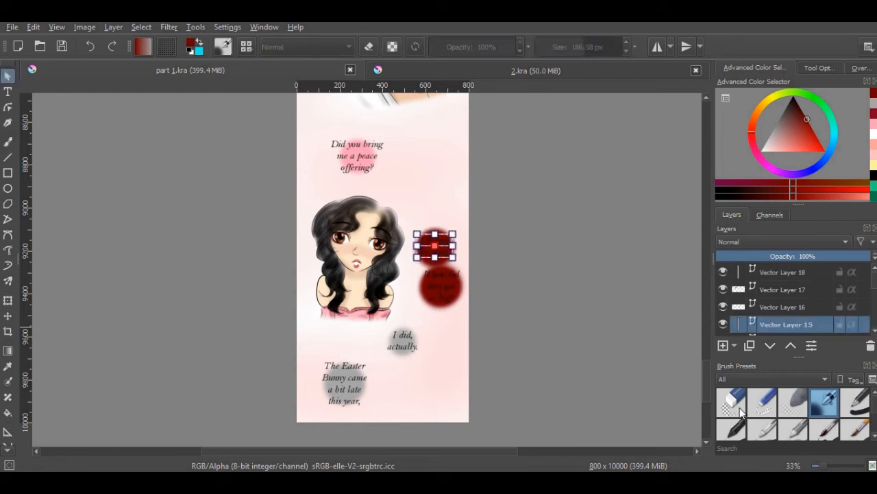
pyautogui.click(62, 46)
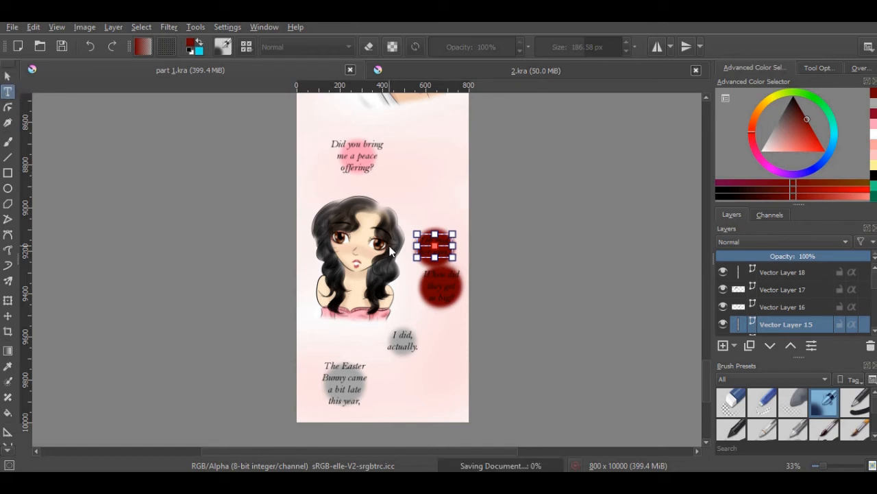
# Recolour the whole "Oh god, her eyes..." text white and save the text change
pyautogui.doubleClick(437, 247)
pyautogui.hotkey('ctrl', 'a')
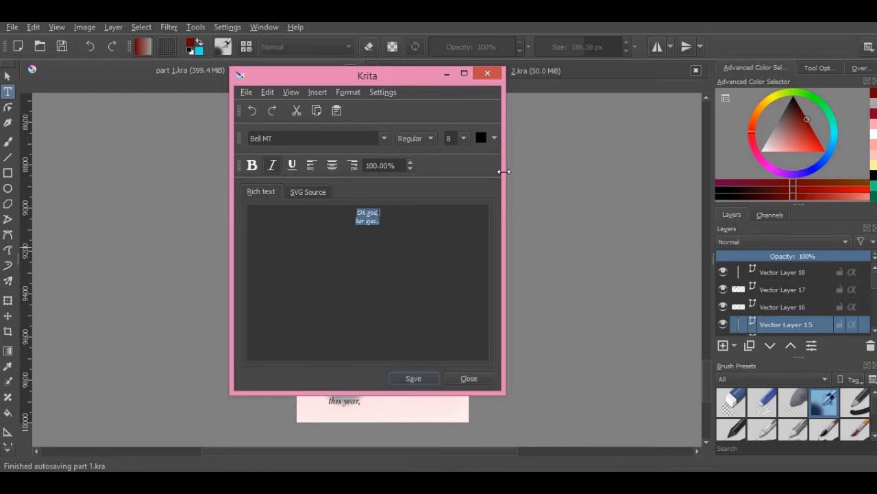
pyautogui.click(493, 137)
pyautogui.click(485, 177)
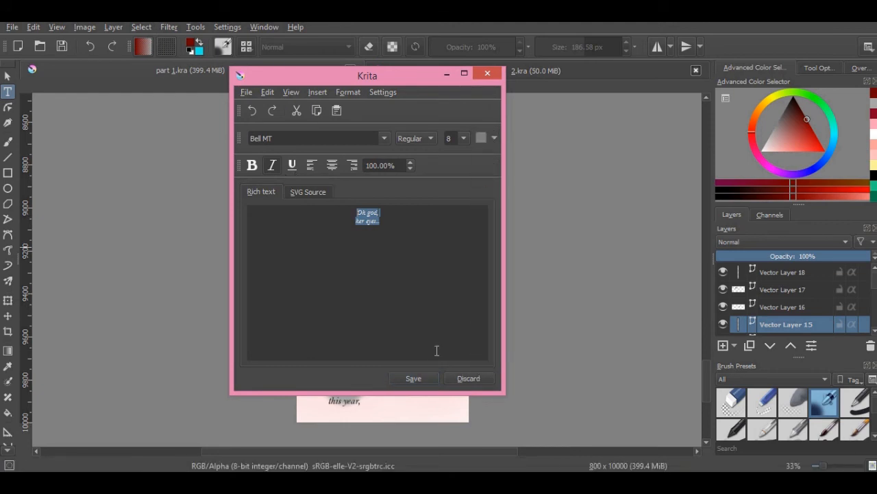
pyautogui.click(495, 137)
pyautogui.click(484, 171)
pyautogui.click(413, 378)
pyautogui.click(469, 378)
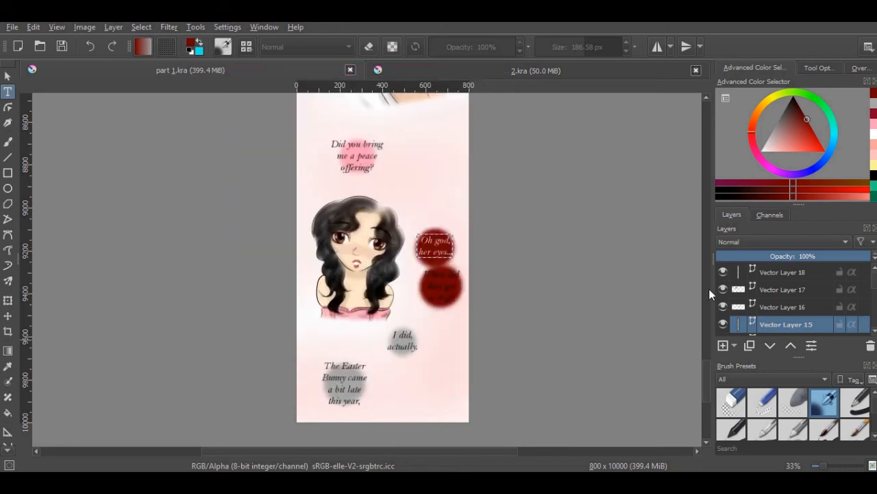
# Select Vector Layer 18 and recolour its "When did they get so big?" text white
pyautogui.click(793, 272)
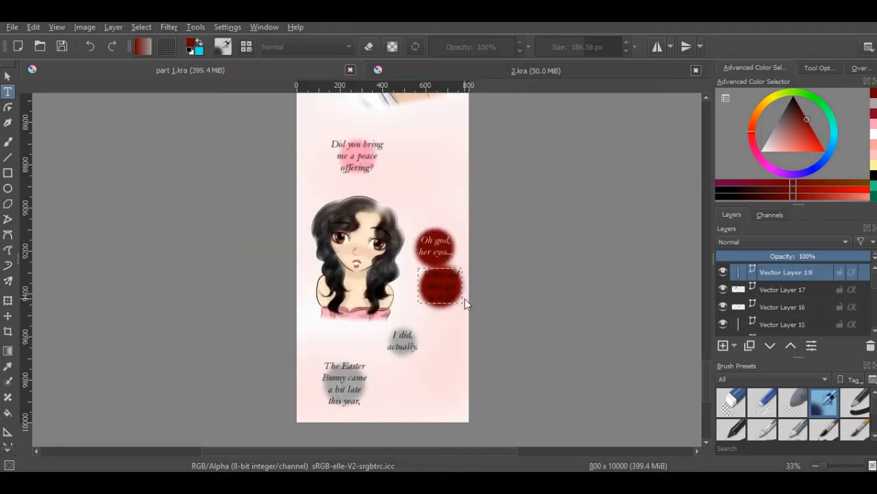
pyautogui.doubleClick(446, 293)
pyautogui.moveTo(448, 245); pyautogui.dragTo(320, 203)
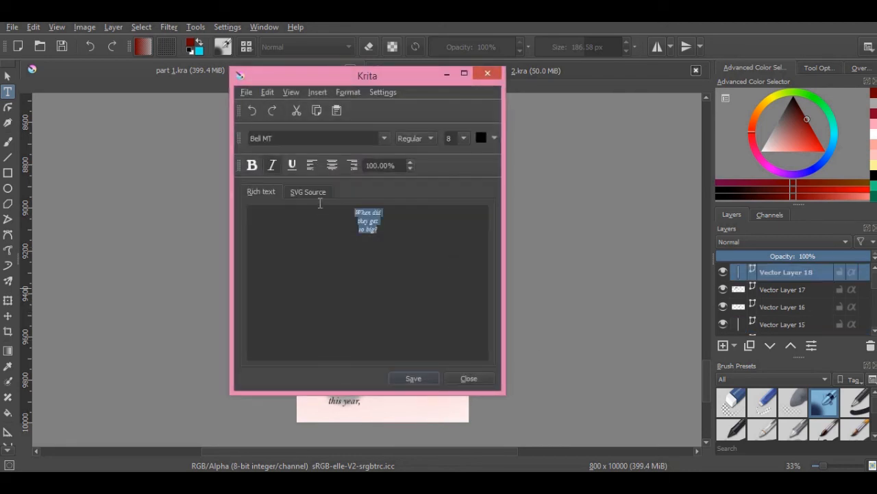
pyautogui.click(493, 137)
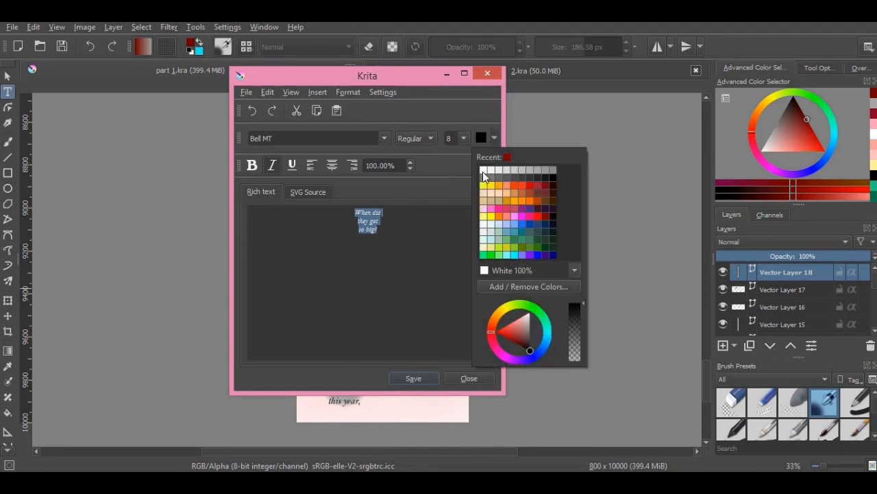
pyautogui.click(485, 172)
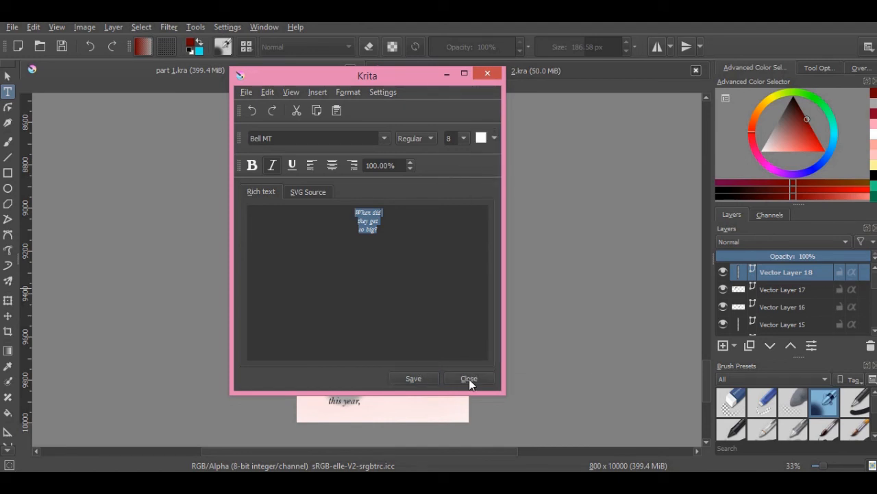
pyautogui.click(469, 379)
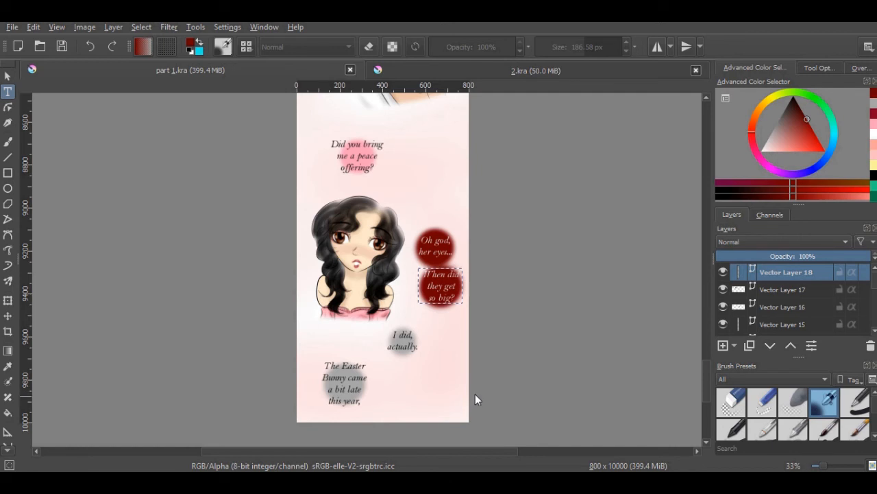
# Nudge "When did they get so big?" slightly down within its dark red glow and save the document
pyautogui.click(8, 317)
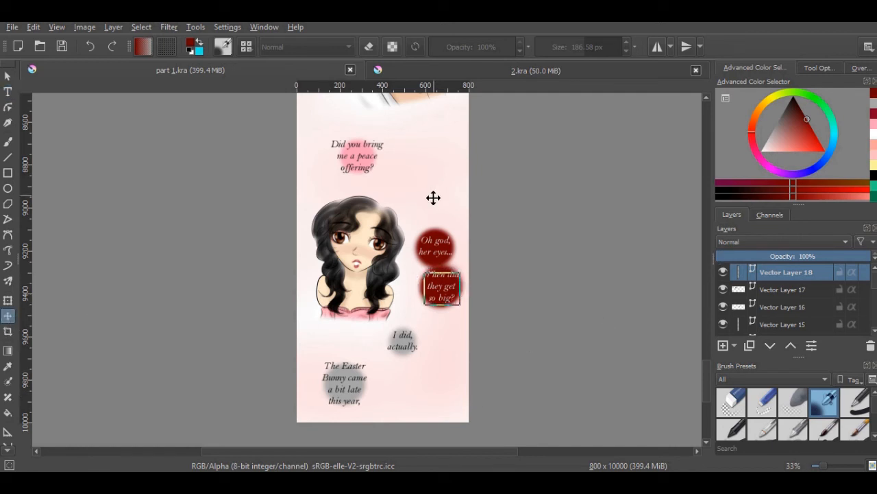
pyautogui.press('Down')
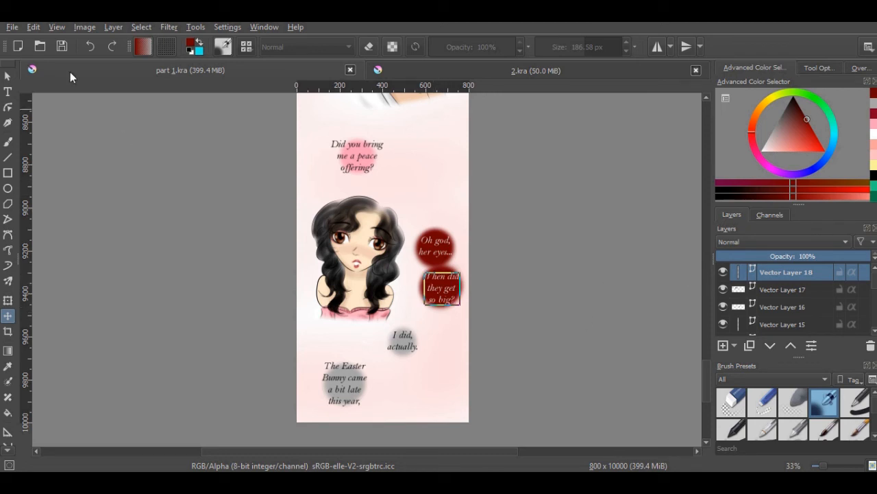
pyautogui.click(62, 47)
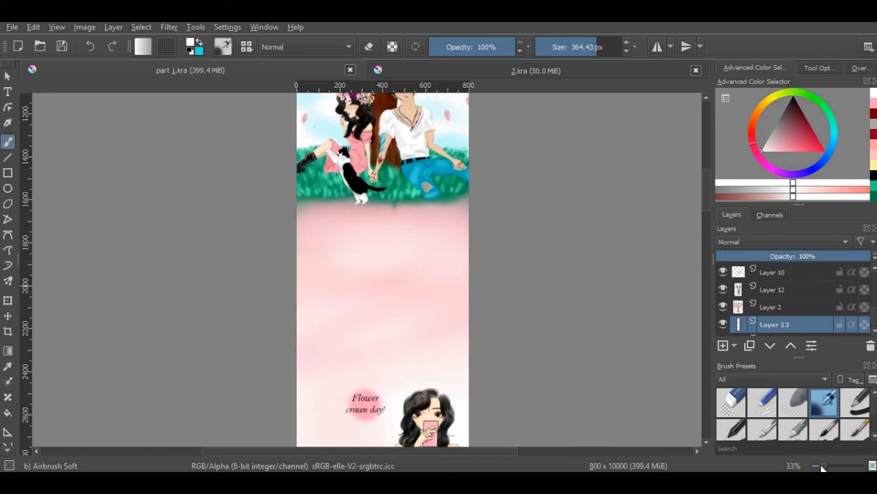
# Examine the layers around the couple-and-cat scene at 100% zoom, toggling their visibility to find the one holding the grass
pyautogui.moveTo(822, 465); pyautogui.dragTo(829, 465)
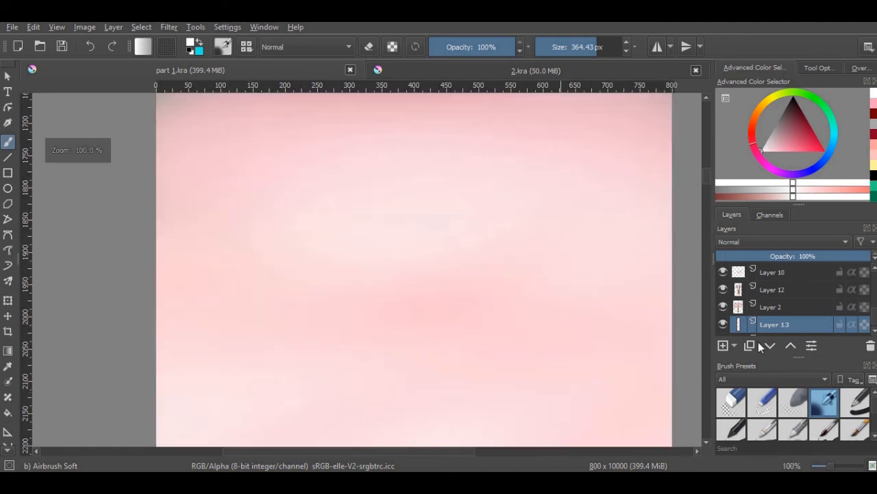
pyautogui.moveTo(706, 170); pyautogui.dragTo(706, 160)
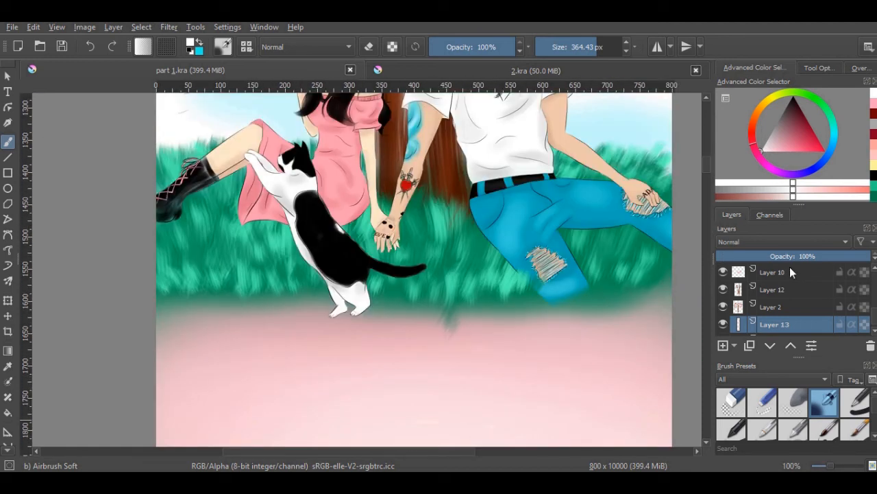
pyautogui.click(874, 270)
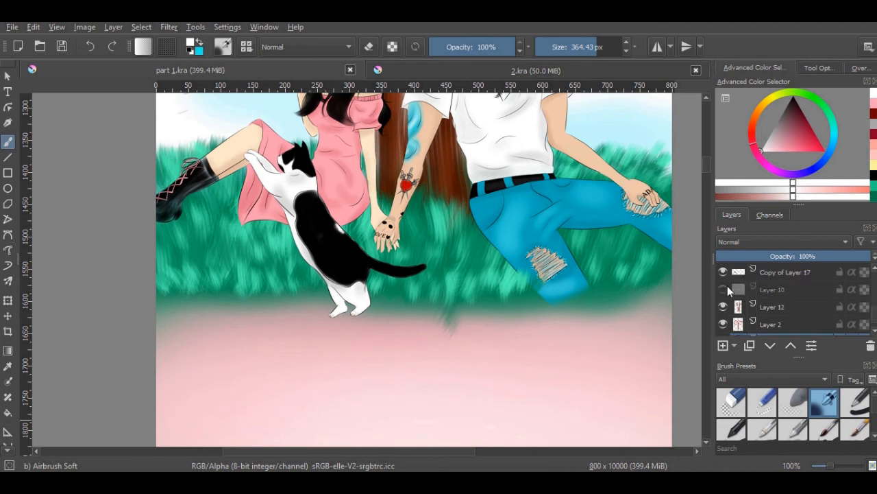
pyautogui.click(726, 287)
pyautogui.click(723, 272)
pyautogui.click(724, 272)
pyautogui.click(875, 270)
pyautogui.click(875, 270)
pyautogui.click(723, 272)
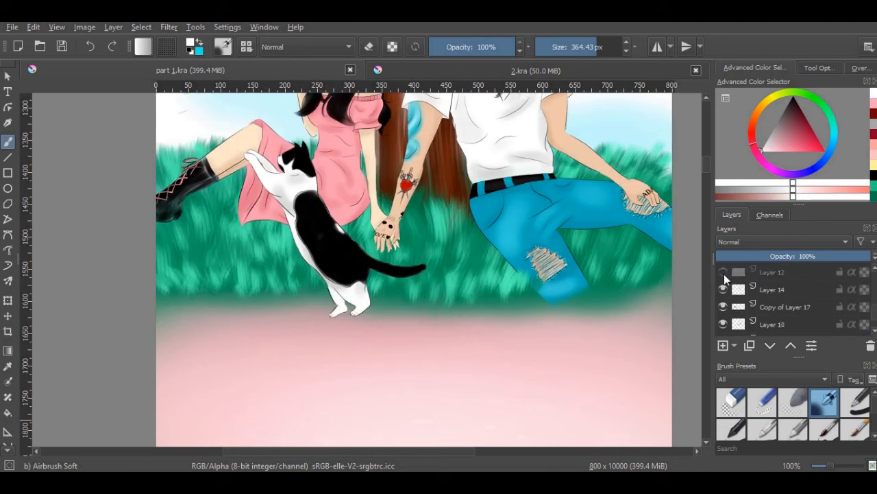
pyautogui.click(723, 272)
pyautogui.click(772, 273)
pyautogui.click(739, 402)
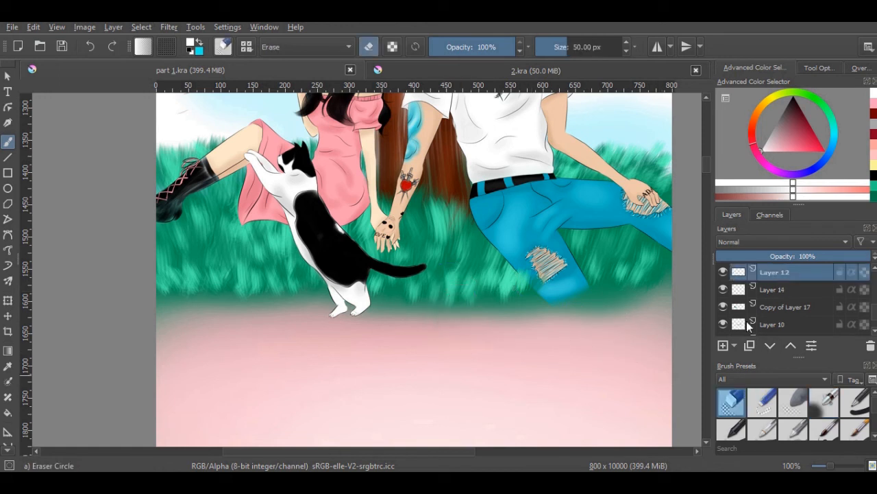
# Select Copy of Layer 17 and erase along the grass's lower edge using Eraser Soft at about 146 px
pyautogui.scroll(-2, 875, 331)
pyautogui.click(723, 273)
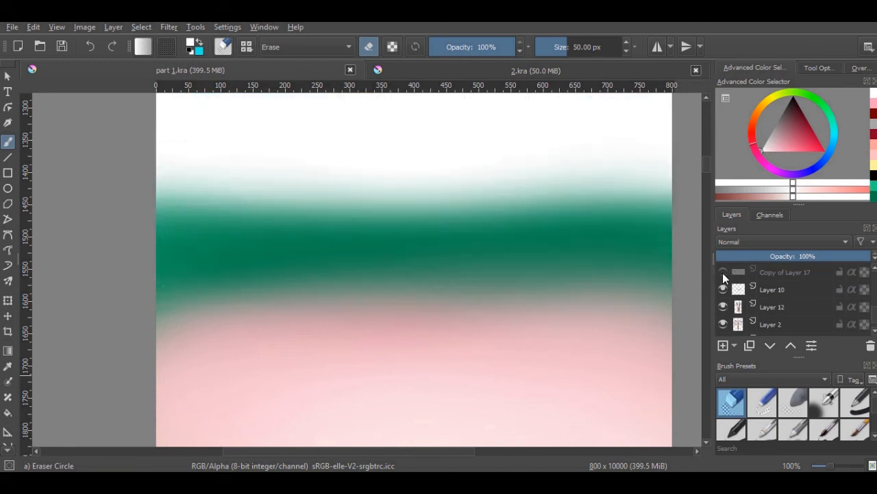
pyautogui.click(723, 273)
pyautogui.click(780, 272)
pyautogui.click(793, 401)
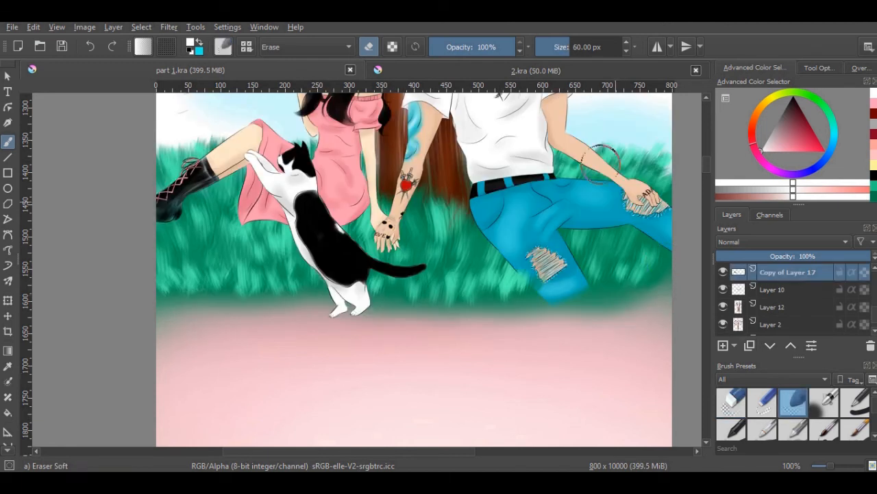
pyautogui.click(578, 47)
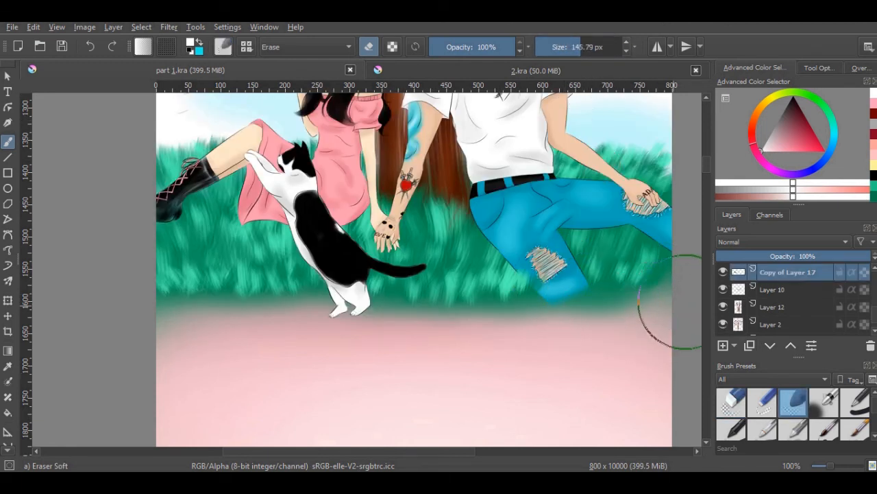
pyautogui.moveTo(606, 312)
pyautogui.mouseDown()
pyautogui.moveTo(452, 324)
pyautogui.moveTo(155, 326)
pyautogui.mouseUp()
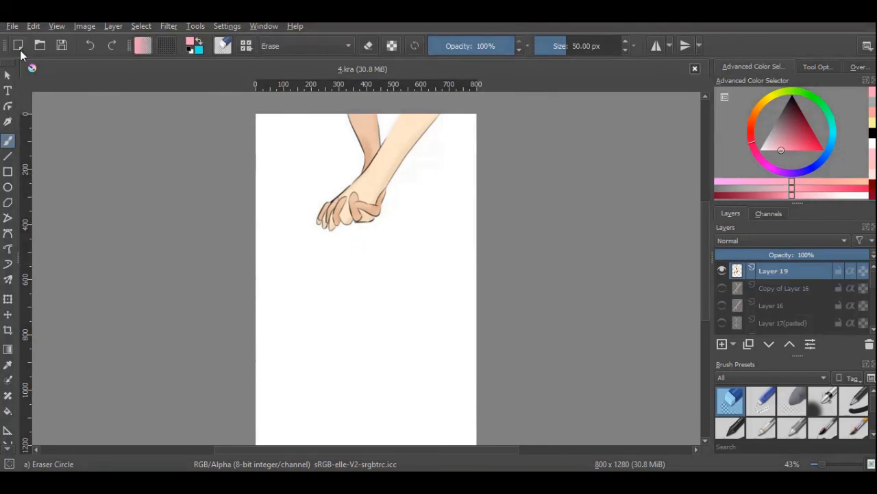
# Create a new 800 × 10000 px document at 300 ppi
pyautogui.click(18, 46)
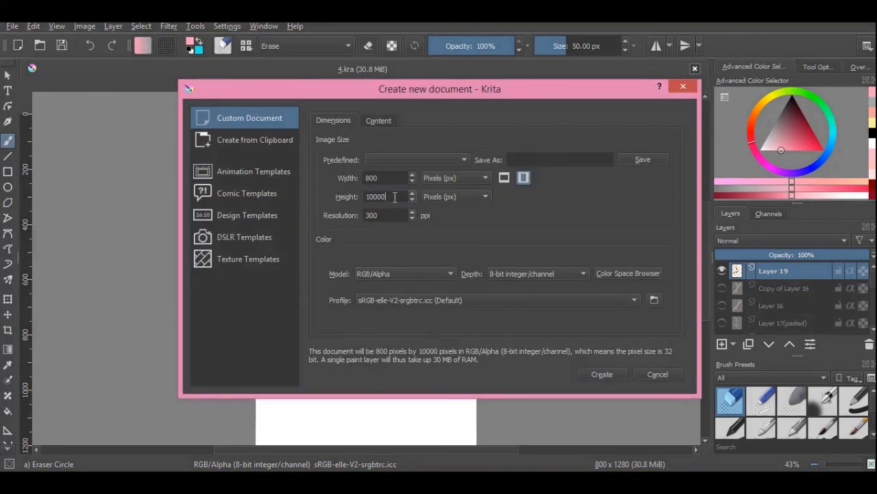
pyautogui.moveTo(393, 196); pyautogui.dragTo(370, 216)
pyautogui.click(377, 179)
pyautogui.click(621, 375)
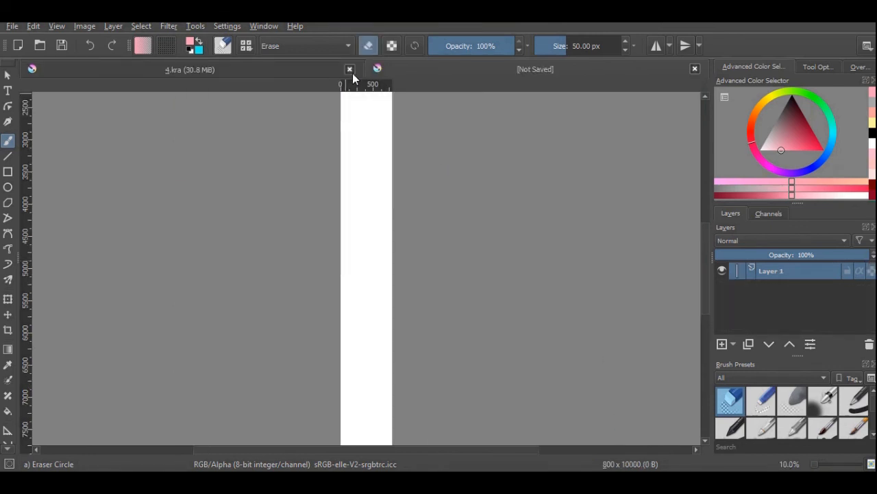
# Copy Layer 19 with the clasped hands from 4.kra, close that file and paste the layer into the new document
pyautogui.click(312, 68)
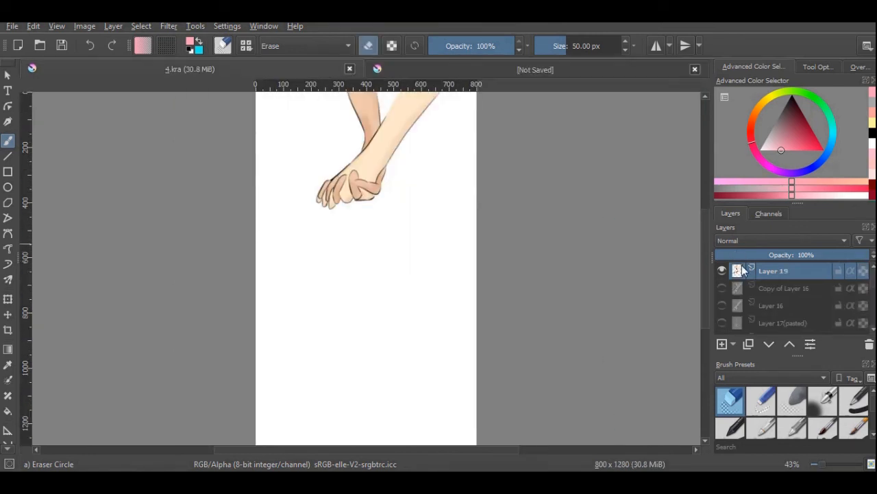
pyautogui.rightClick(764, 270)
pyautogui.click(695, 77)
pyautogui.click(371, 65)
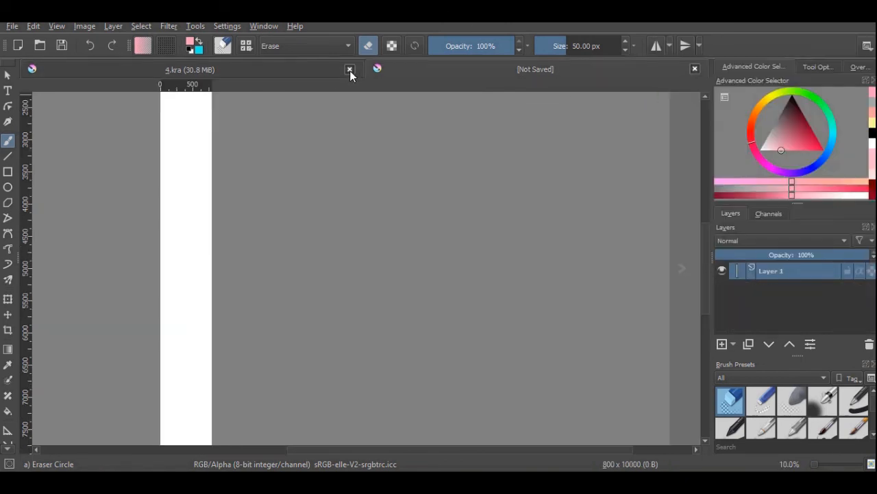
pyautogui.click(349, 70)
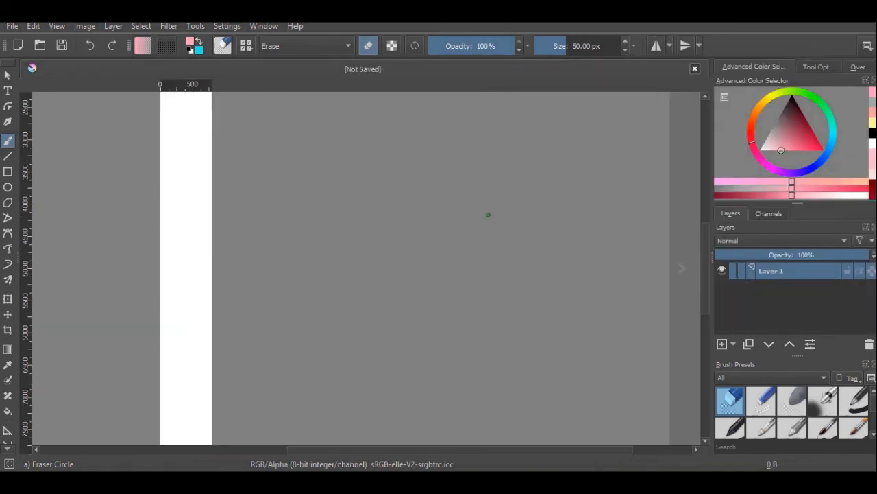
pyautogui.rightClick(770, 270)
pyautogui.click(710, 88)
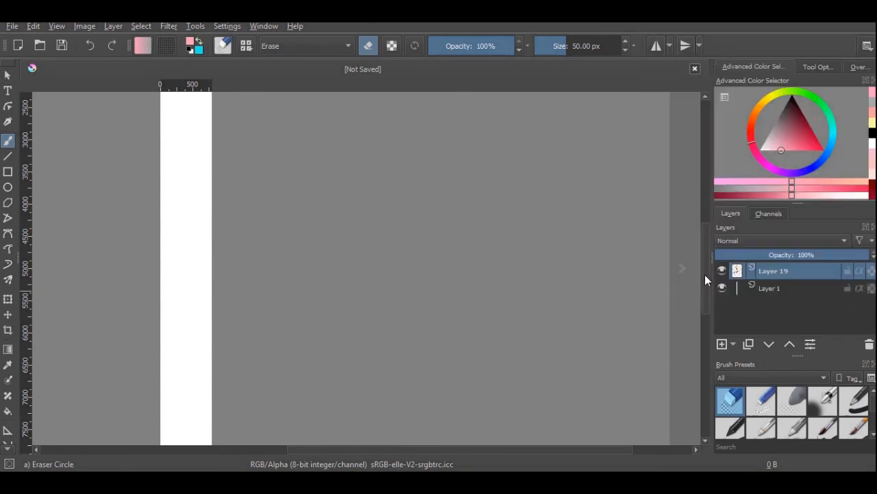
# Move the pasted clasped-hands drawing slightly down and to the right near the top of the new canvas
pyautogui.moveTo(705, 274); pyautogui.dragTo(702, 206)
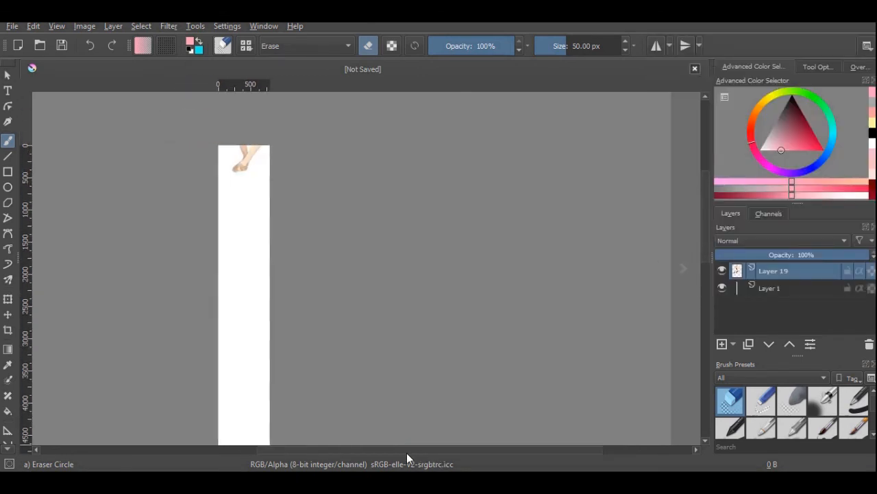
pyautogui.click(8, 314)
pyautogui.moveTo(267, 174); pyautogui.dragTo(270, 200)
# Open part 2.kra from the easter folder and sample the light pink background below the hands at the end of the strip
pyautogui.click(40, 45)
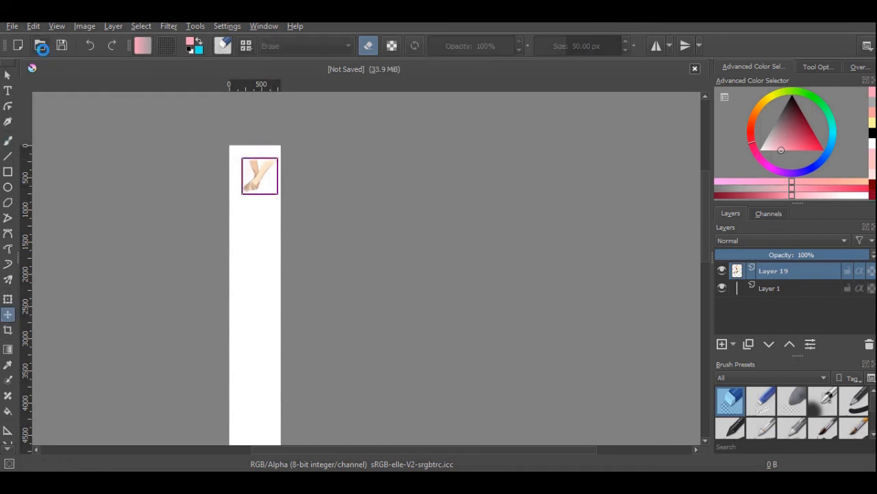
pyautogui.scroll(-3, 386, 237)
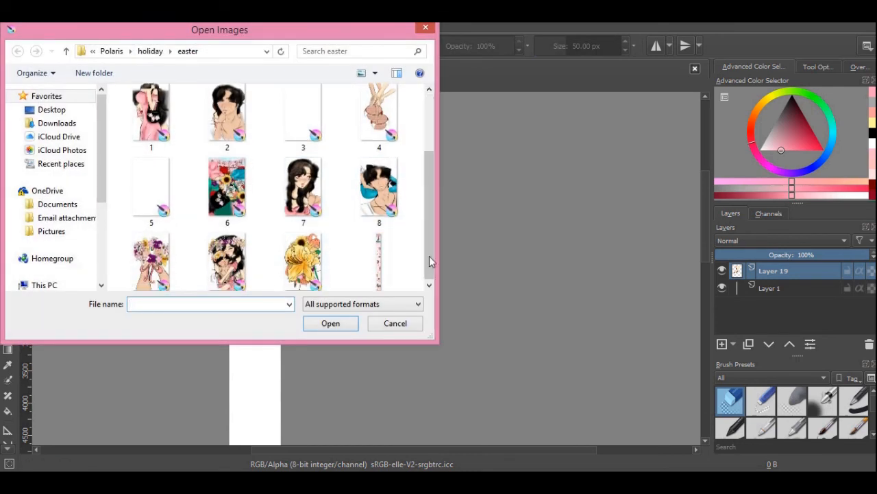
pyautogui.click(151, 251)
pyautogui.press('Return')
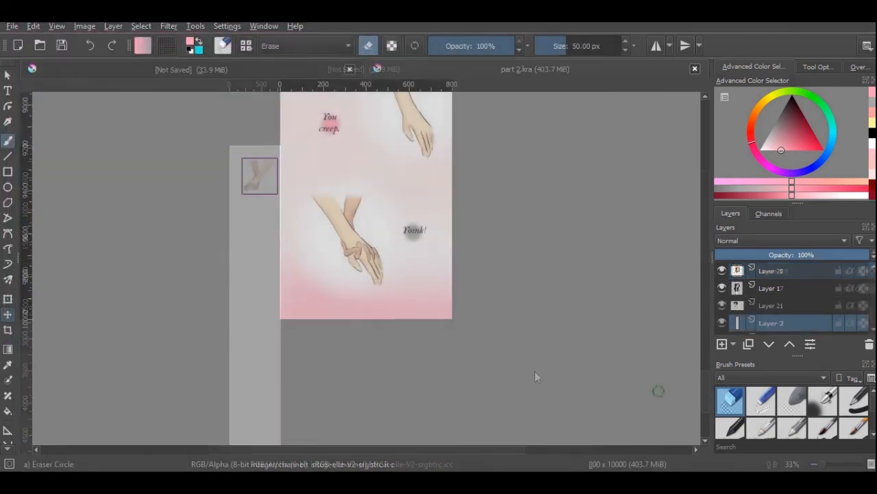
pyautogui.click(8, 366)
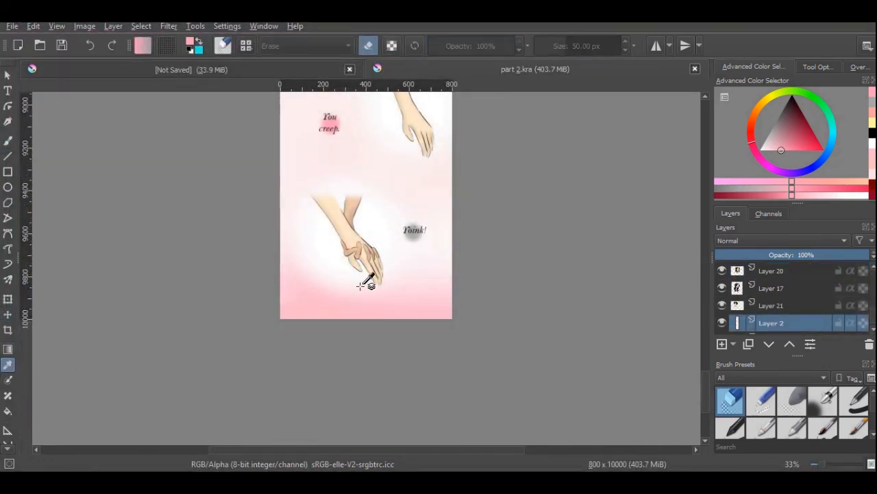
pyautogui.click(383, 304)
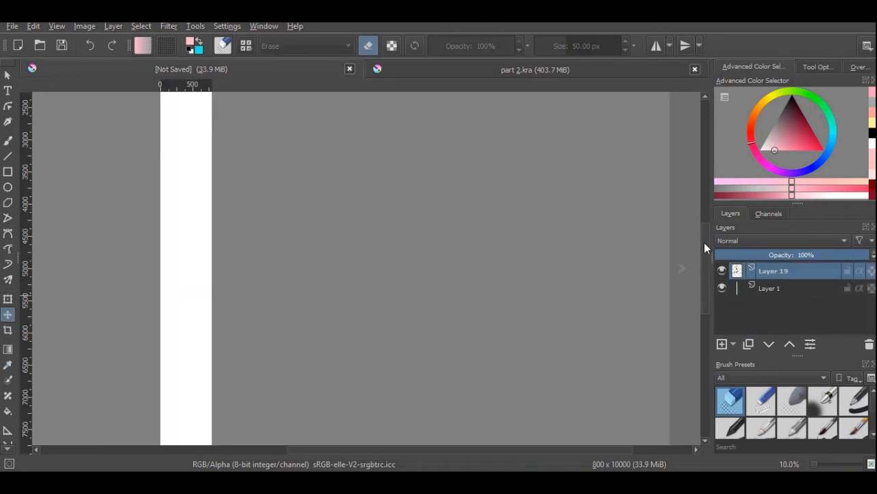
# In the unsaved document, add a layer above Layer 1 and paint a pink band across the canvas top with Pencil-3 Large 4B at about 234 px
pyautogui.moveTo(704, 242); pyautogui.dragTo(703, 188)
pyautogui.click(761, 288)
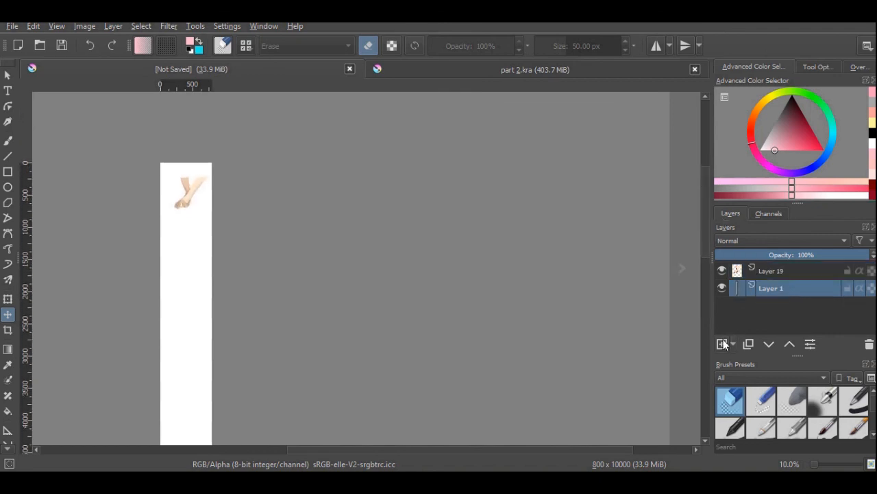
pyautogui.click(723, 343)
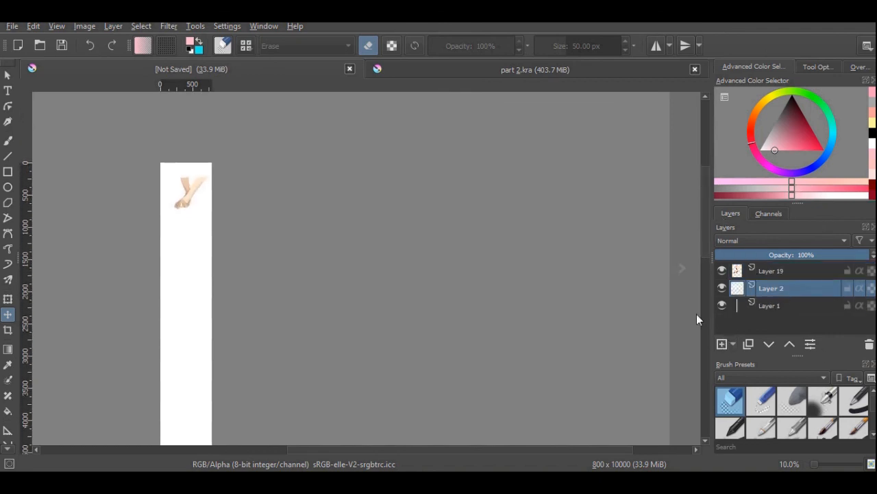
pyautogui.press('/')
pyautogui.press('b')
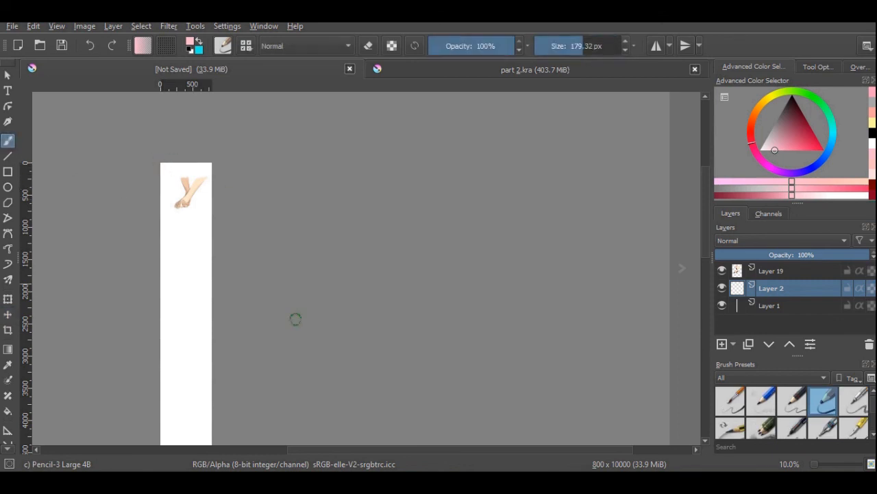
pyautogui.moveTo(401, 450); pyautogui.dragTo(347, 451)
pyautogui.press(']')
pyautogui.moveTo(275, 166)
pyautogui.mouseDown()
pyautogui.moveTo(323, 167)
pyautogui.moveTo(283, 166)
pyautogui.mouseUp()
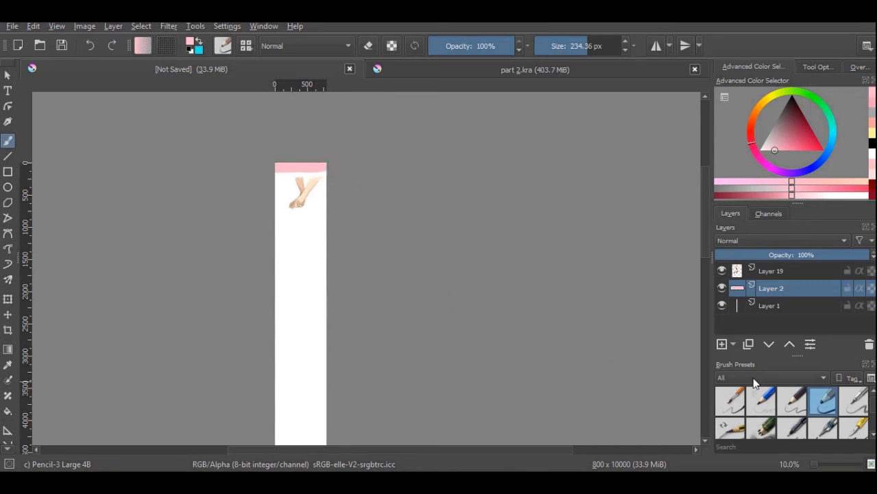
# Blend the pink band downward behind the hands on Layer 2 using Airbrush Soft at 600 px
pyautogui.scroll(-2, 838, 406)
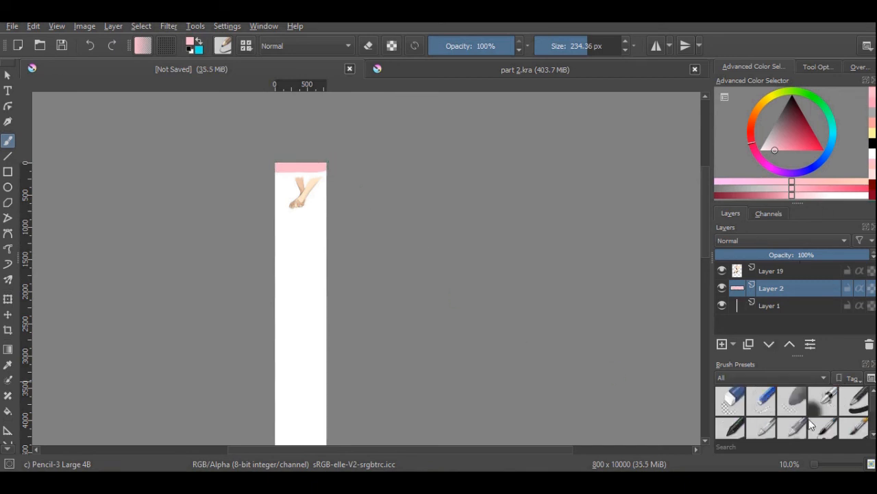
pyautogui.click(823, 400)
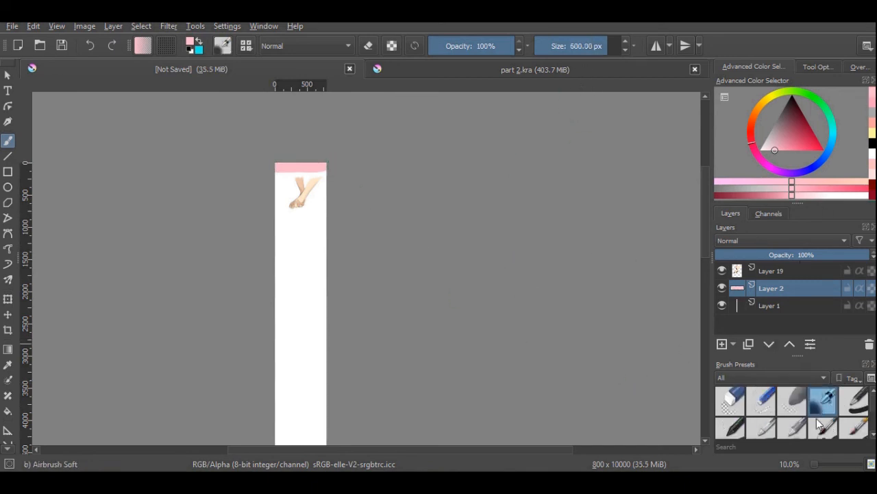
pyautogui.press('/')
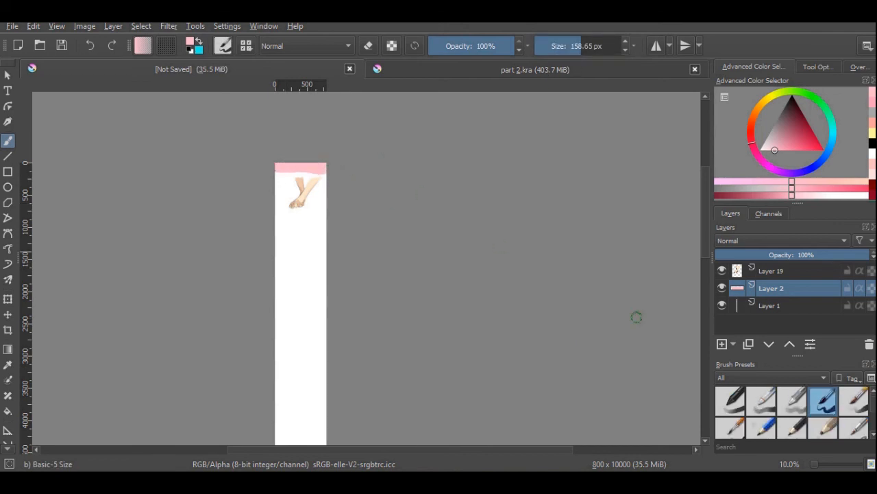
pyautogui.scroll(1, 866, 400)
pyautogui.press('/')
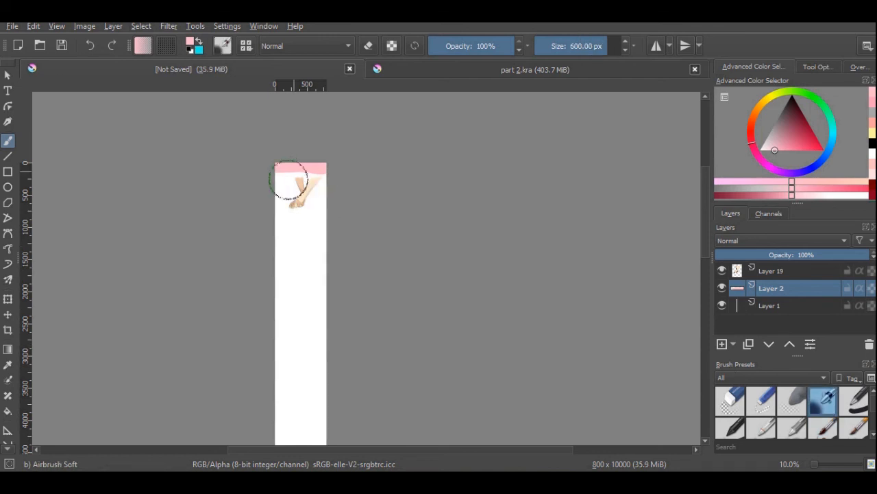
pyautogui.moveTo(290, 181)
pyautogui.mouseDown()
pyautogui.moveTo(292, 157)
pyautogui.moveTo(349, 166)
pyautogui.moveTo(347, 185)
pyautogui.moveTo(299, 174)
pyautogui.moveTo(308, 180)
pyautogui.moveTo(252, 234)
pyautogui.moveTo(281, 192)
pyautogui.moveTo(338, 169)
pyautogui.moveTo(283, 209)
pyautogui.moveTo(331, 193)
pyautogui.moveTo(288, 235)
pyautogui.mouseUp()
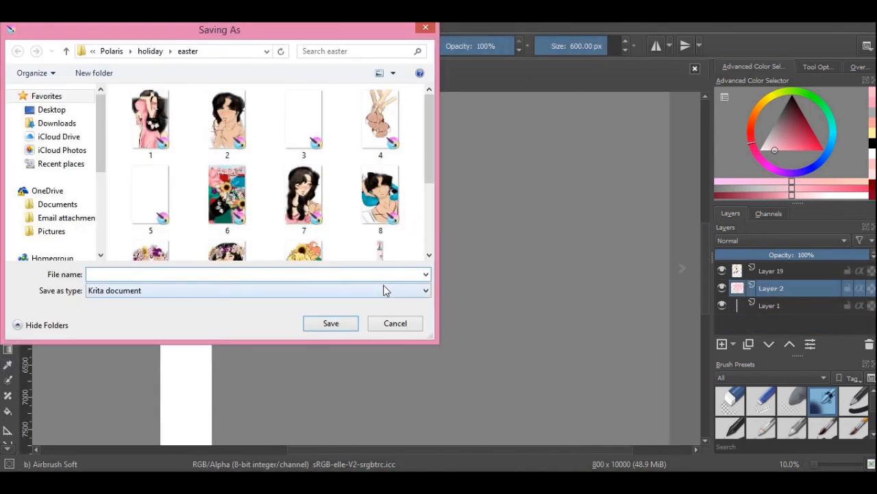
# Save the new document as a Krita file named part 3 in the easter folder
pyautogui.write('part')
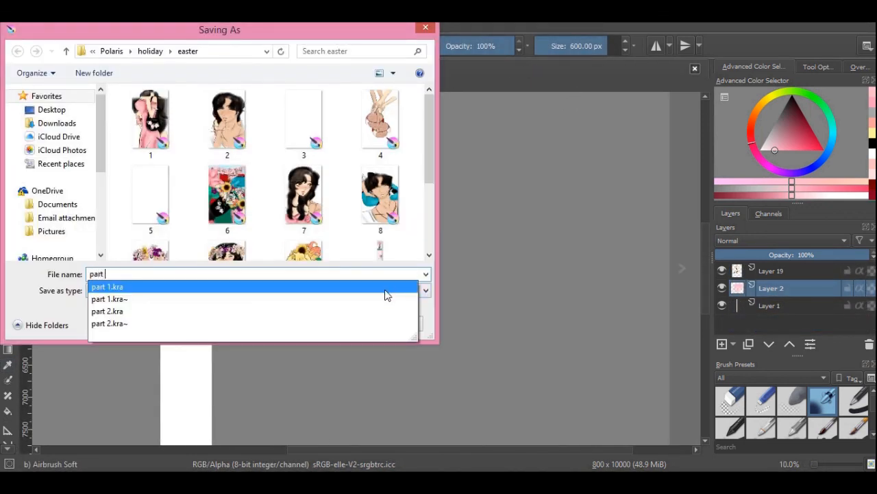
pyautogui.write(' 3')
pyautogui.click(346, 325)
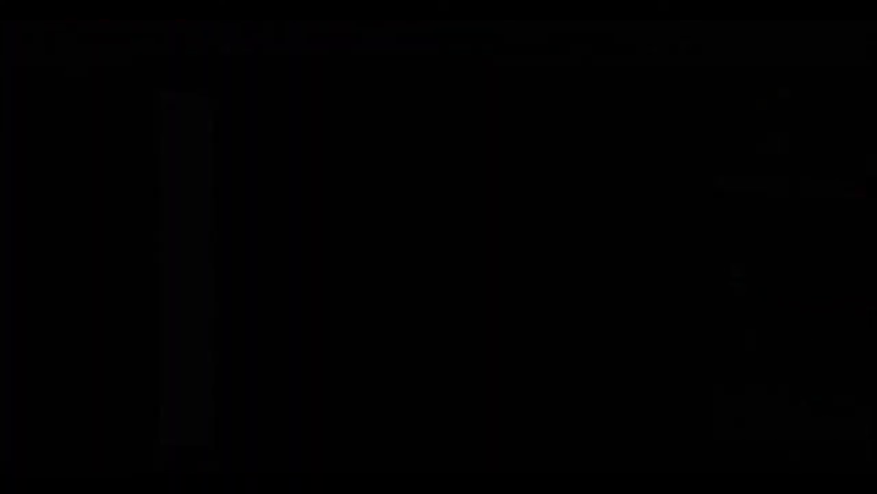